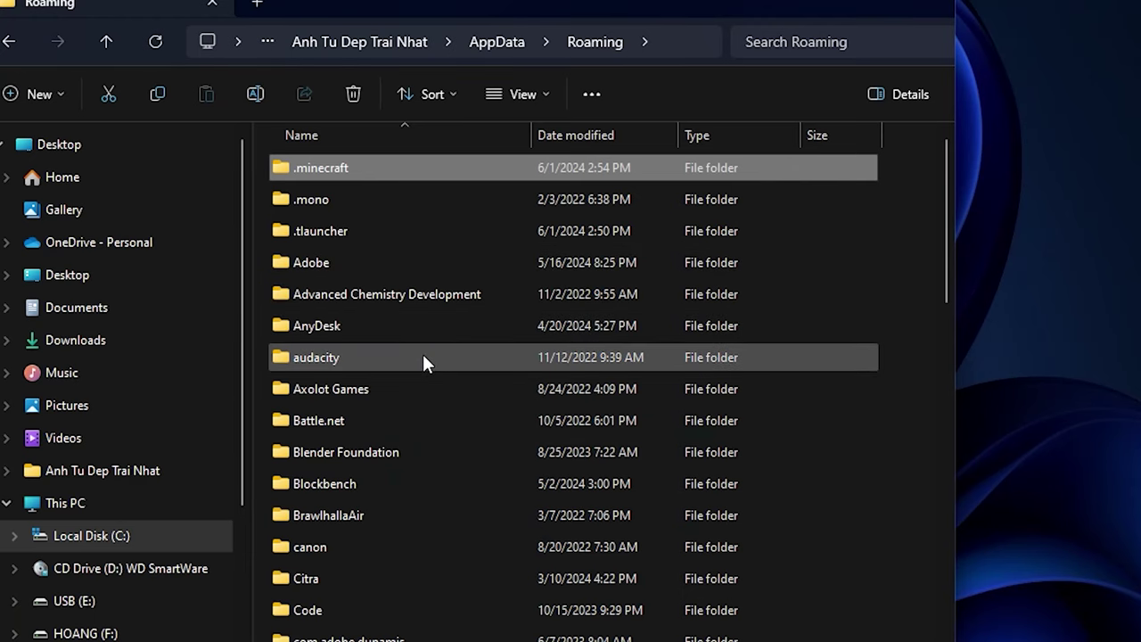
Step: Open the mods folder inside the .minecraft folder in Roaming
double_click(328, 170)
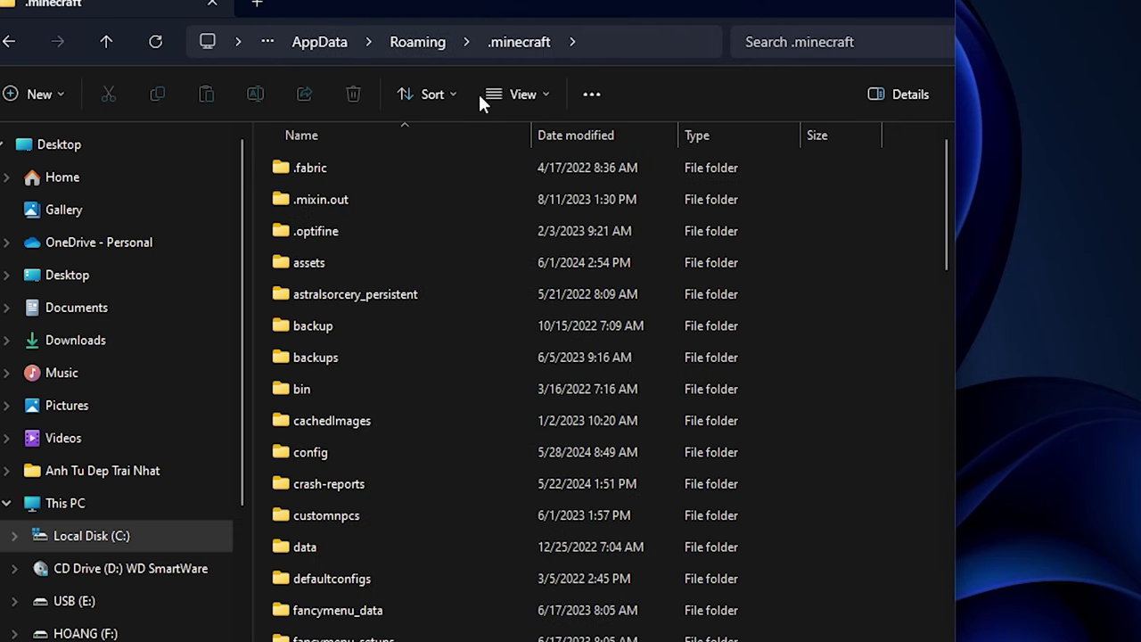
scroll(449, 580, "down", 4)
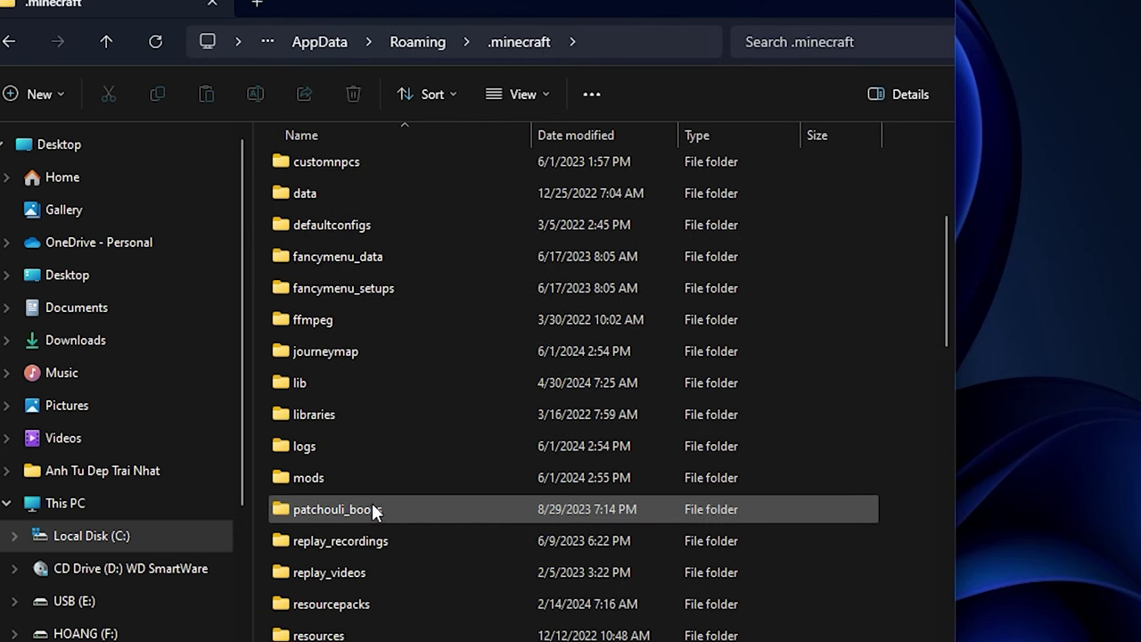
double_click(304, 478)
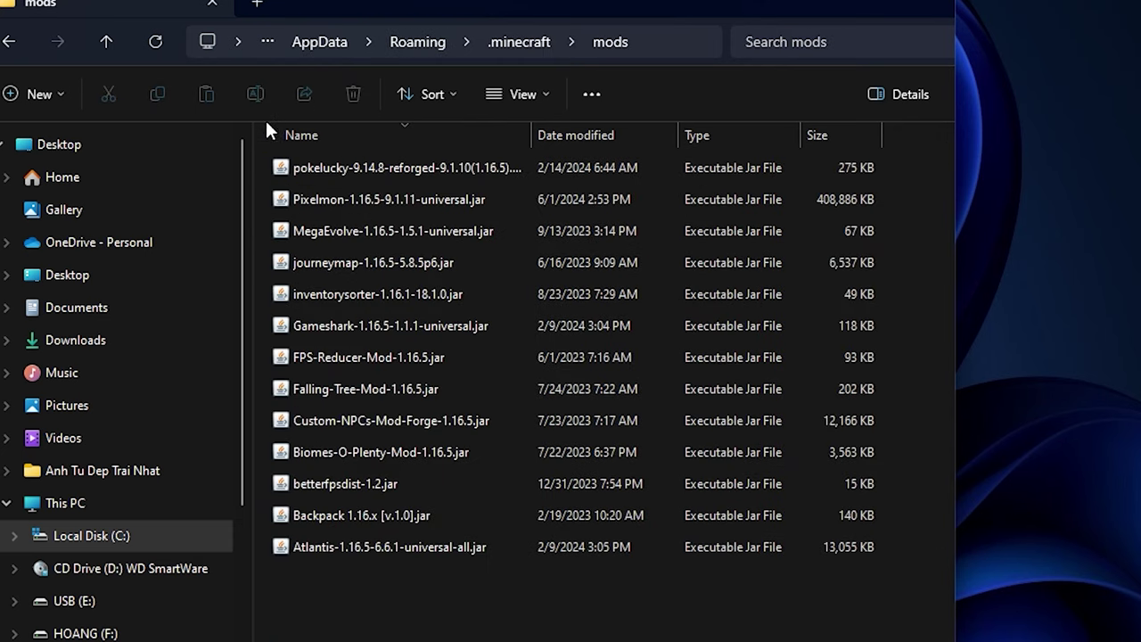
Step: Open the Pixelmon-1.16.5-9.1.11-universal.jar mod file as an archive with WinRAR
left_click(314, 203)
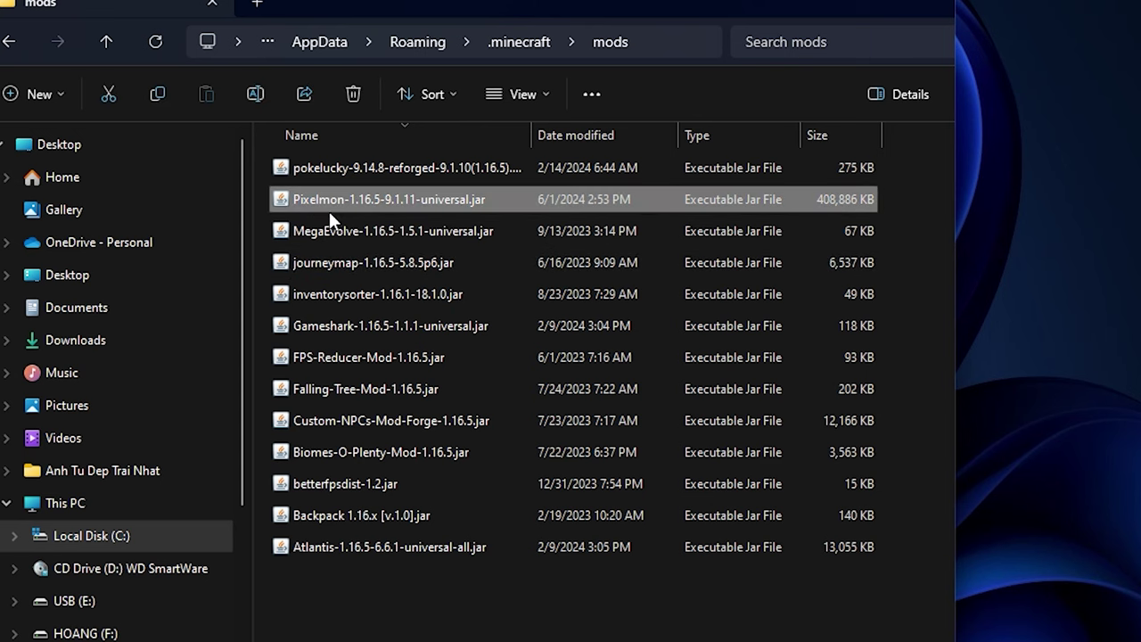
right_click(336, 200)
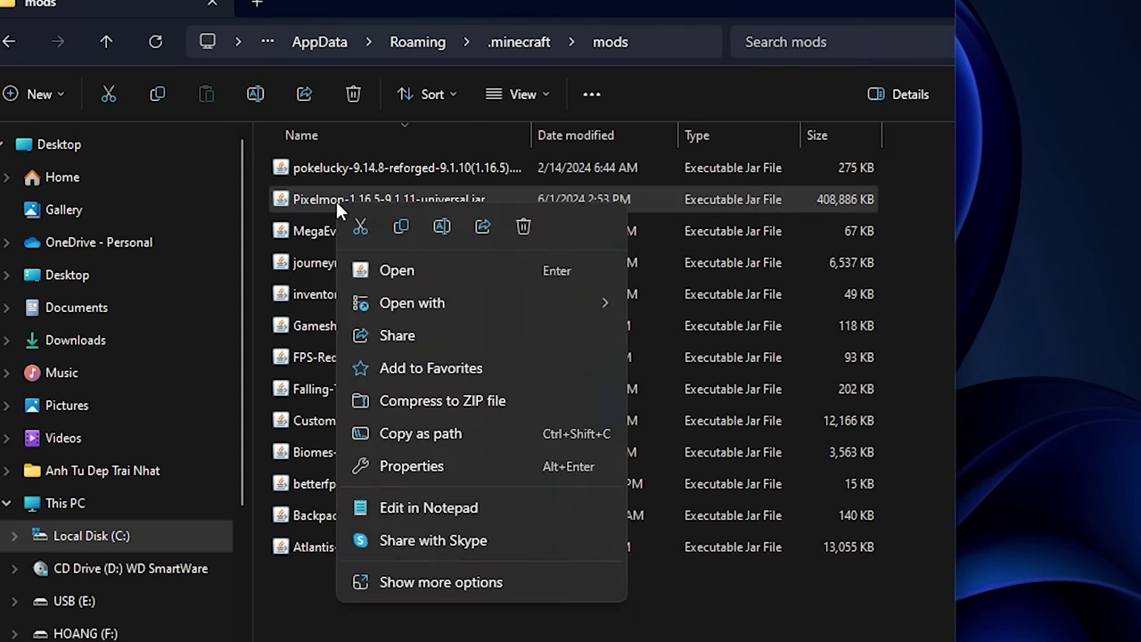
left_click(463, 579)
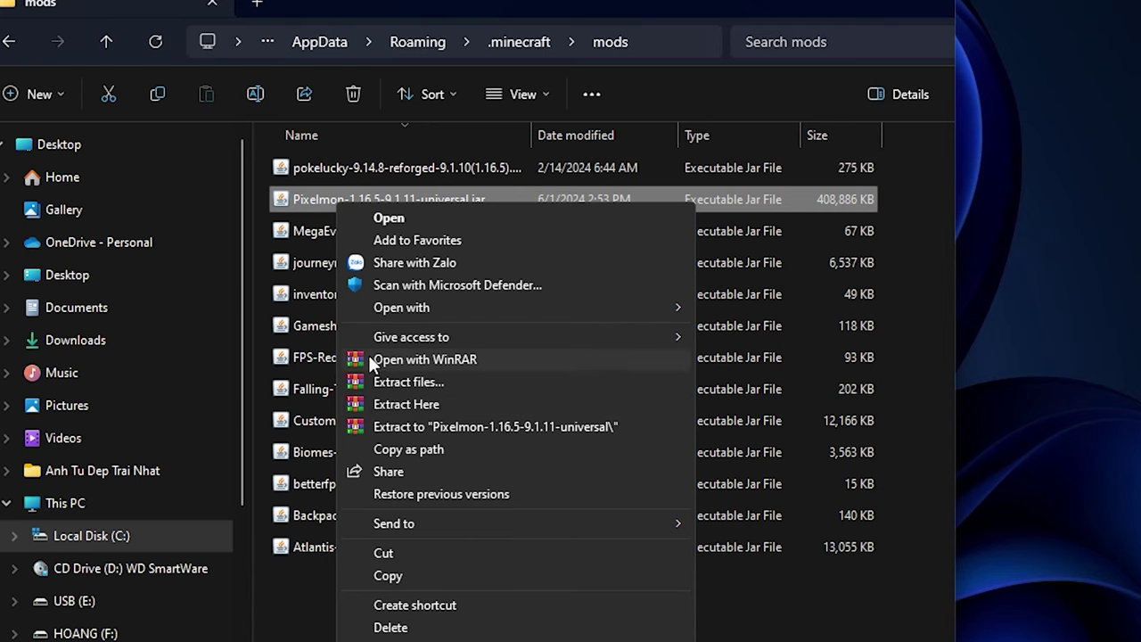
left_click(445, 360)
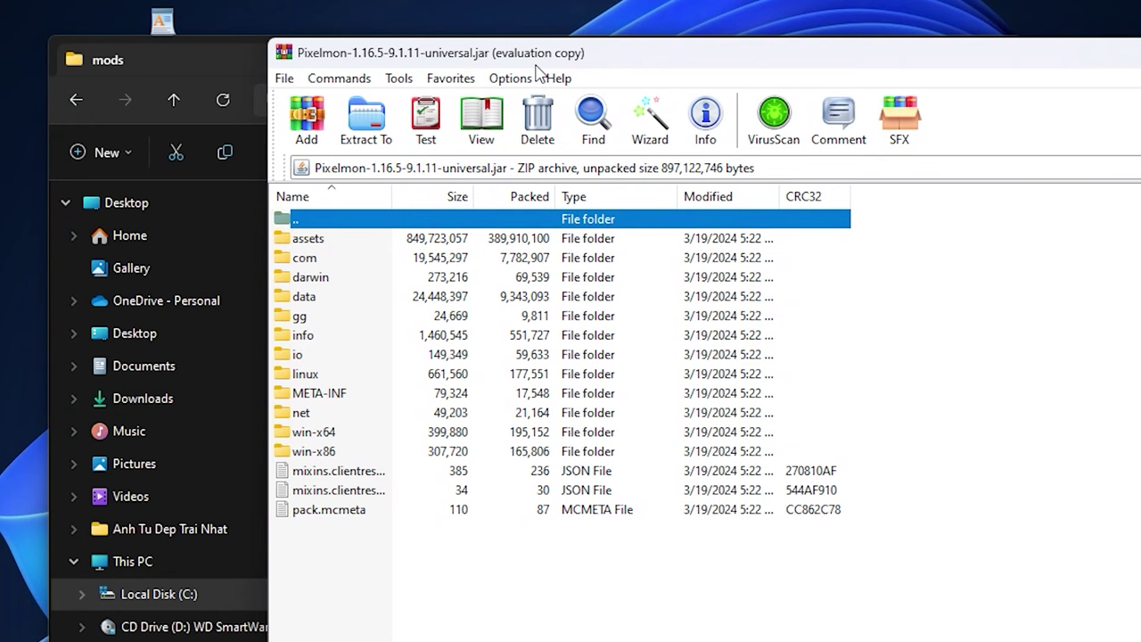
left_click(949, 340)
left_click_drag(472, 629, 322, 216)
left_click(370, 374)
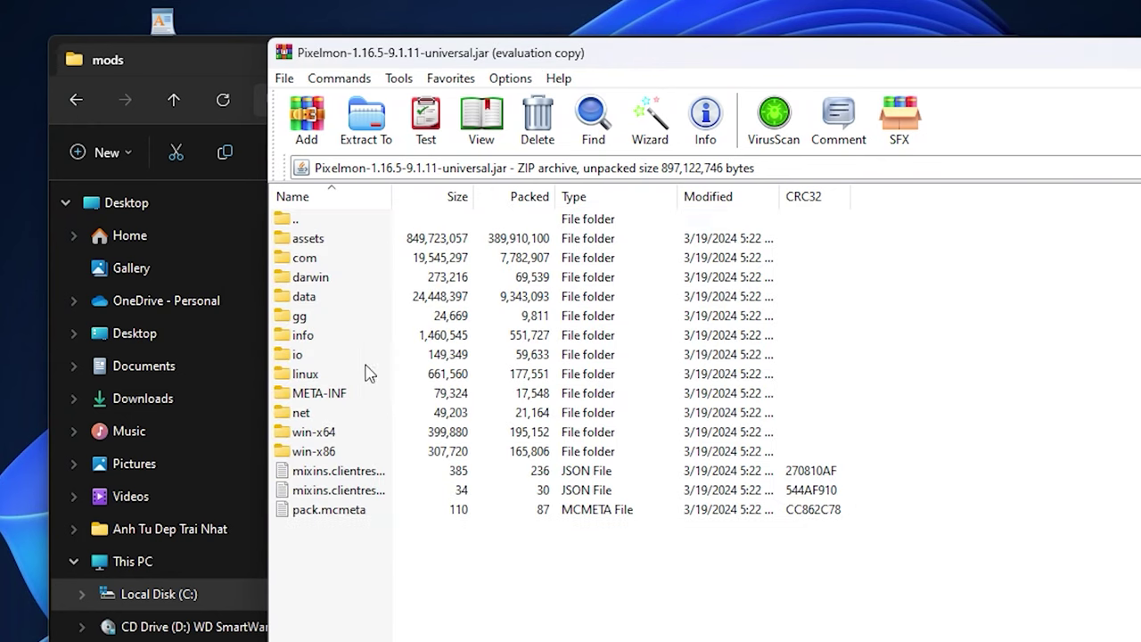
Step: Go to the assets\pixelmon\textures\pokemon folder inside the Pixelmon archive
double_click(308, 238)
double_click(339, 241)
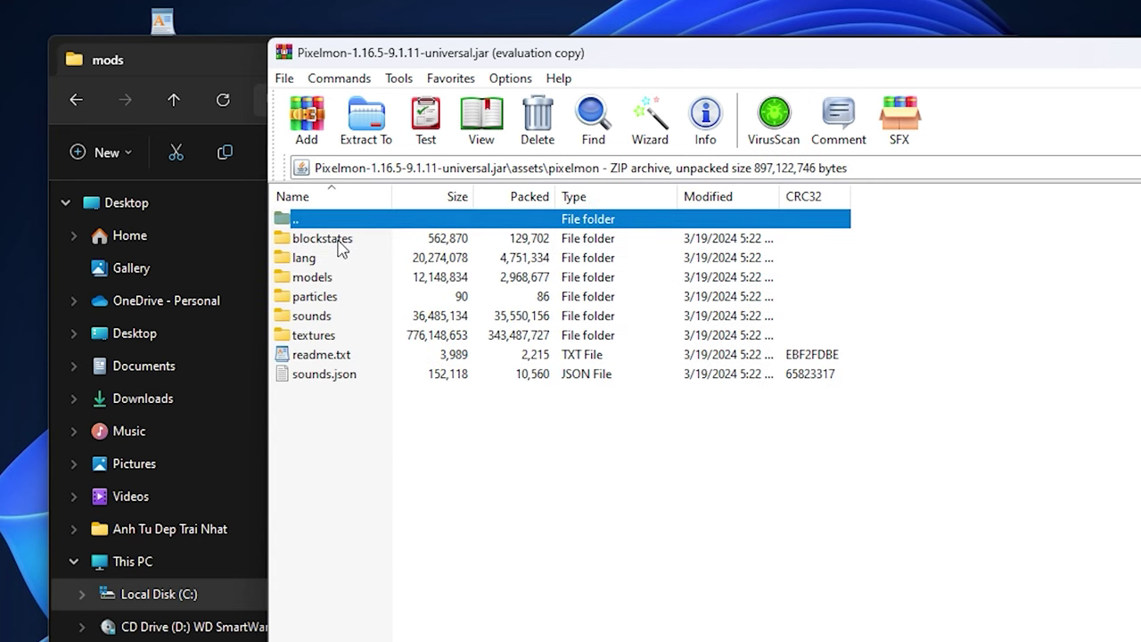
double_click(317, 336)
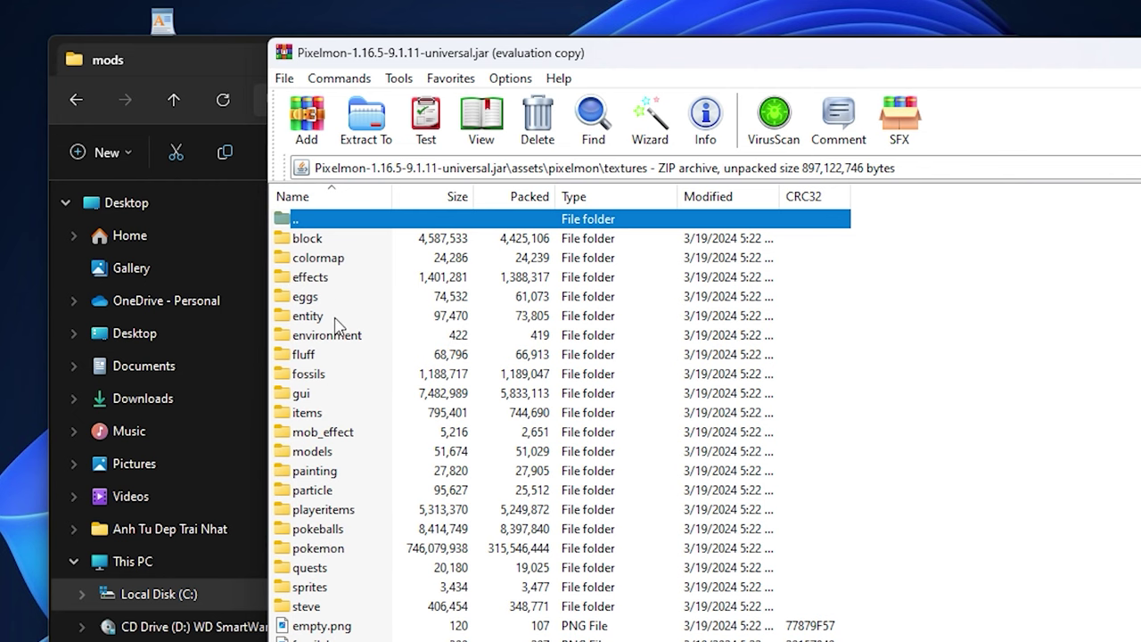
double_click(324, 550)
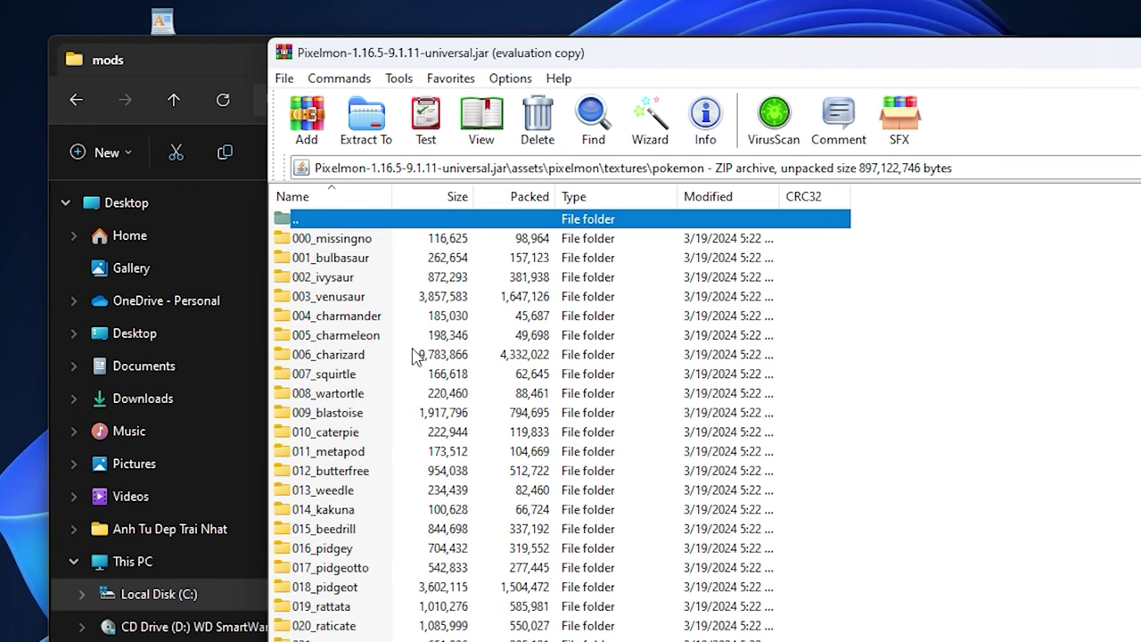
Step: Browse the pokemon texture folders and search the archive for the string "Mudkip"
scroll(356, 565, "down", 20)
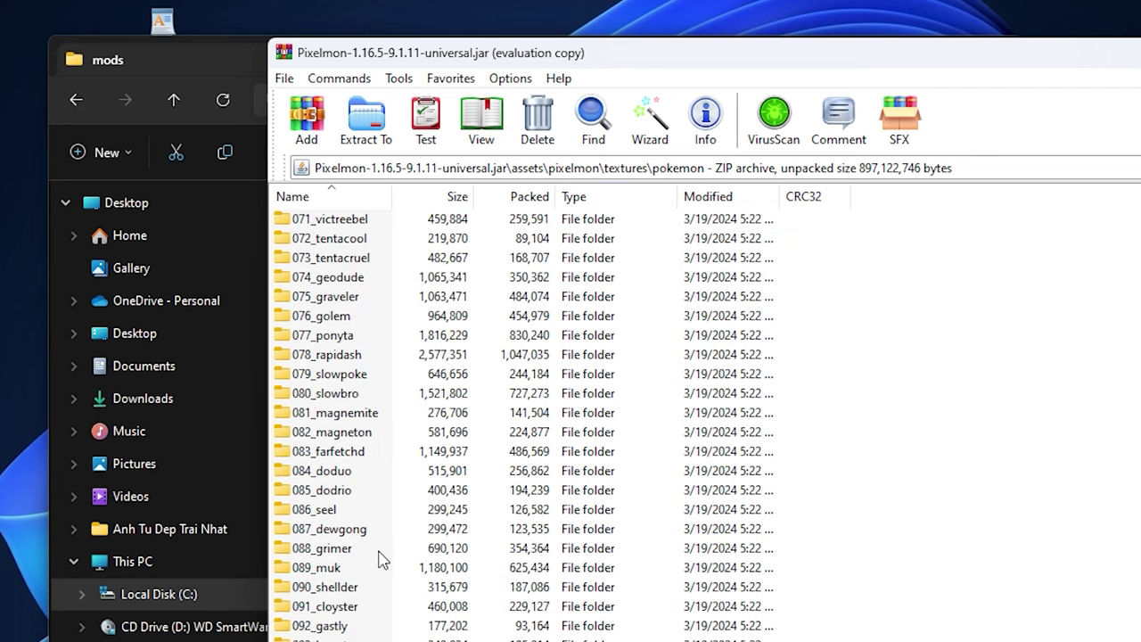
scroll(374, 577, "down", 20)
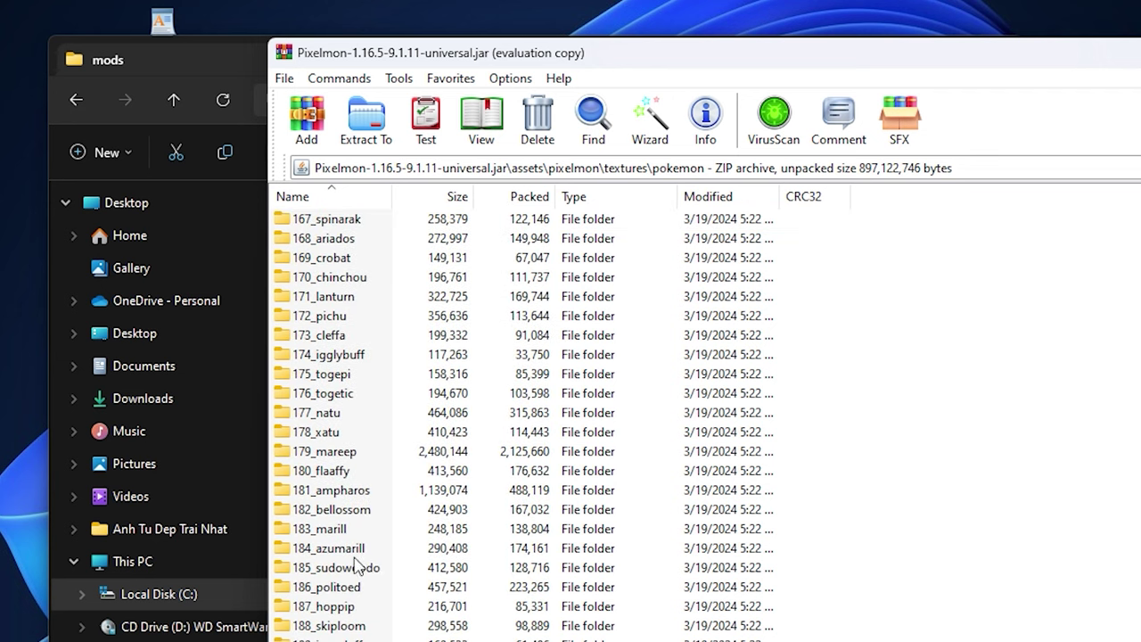
scroll(383, 595, "down", 5)
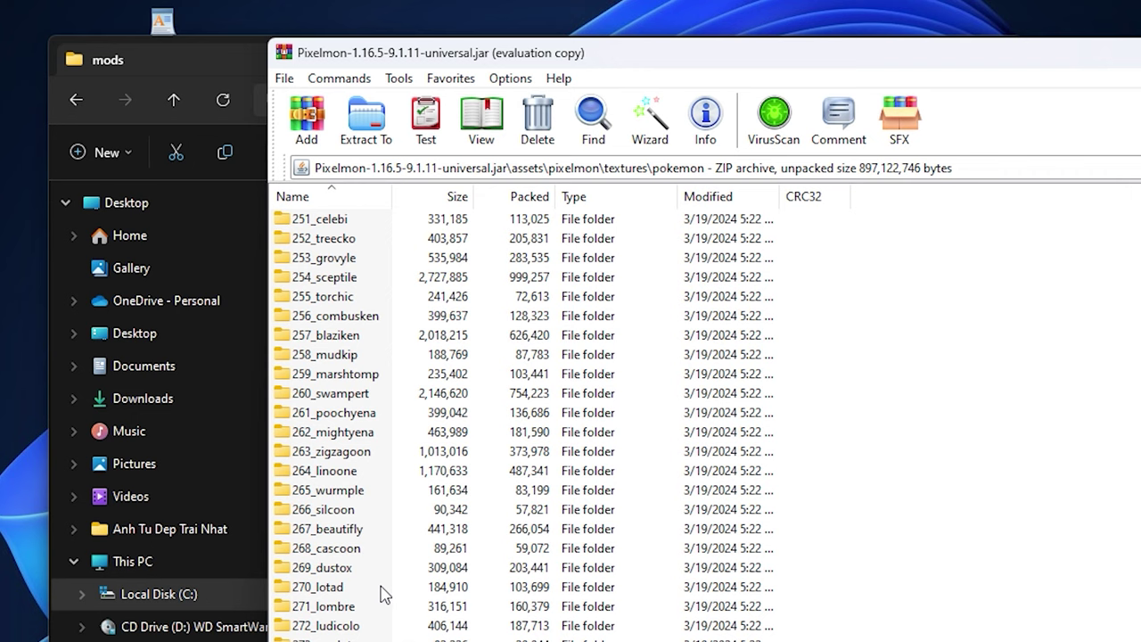
scroll(740, 343, "up", 3)
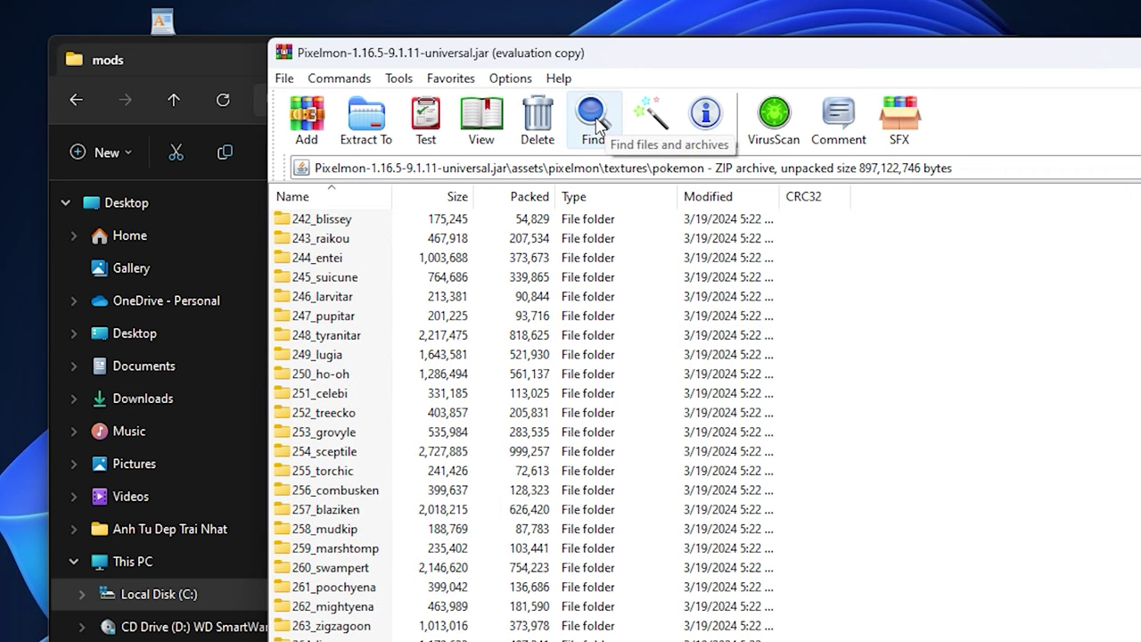
left_click(595, 129)
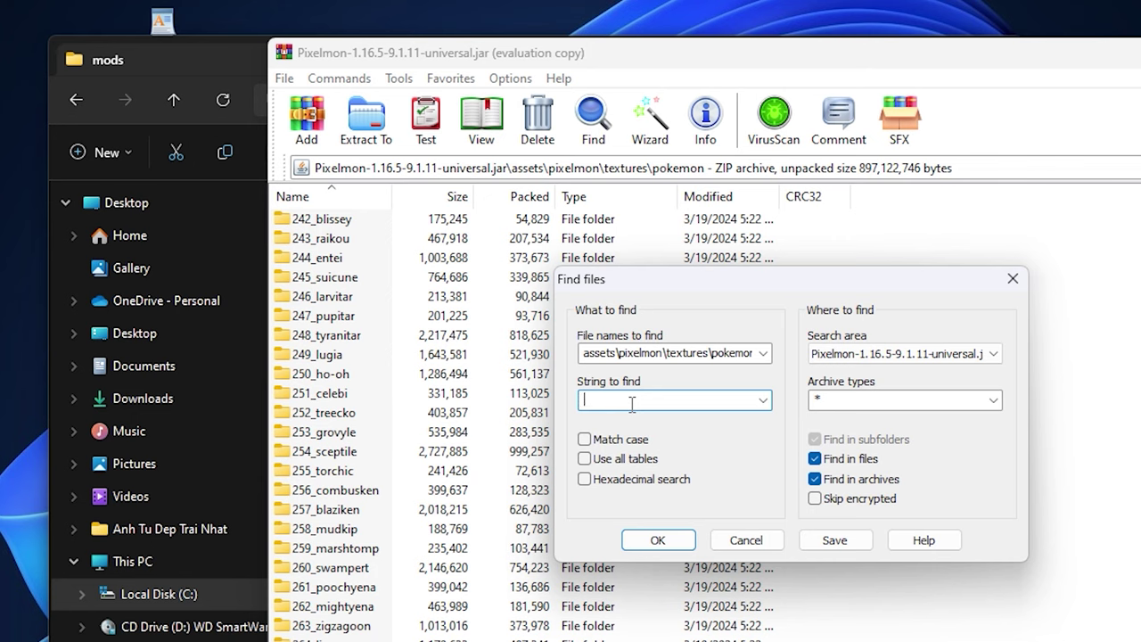
type("Mudk")
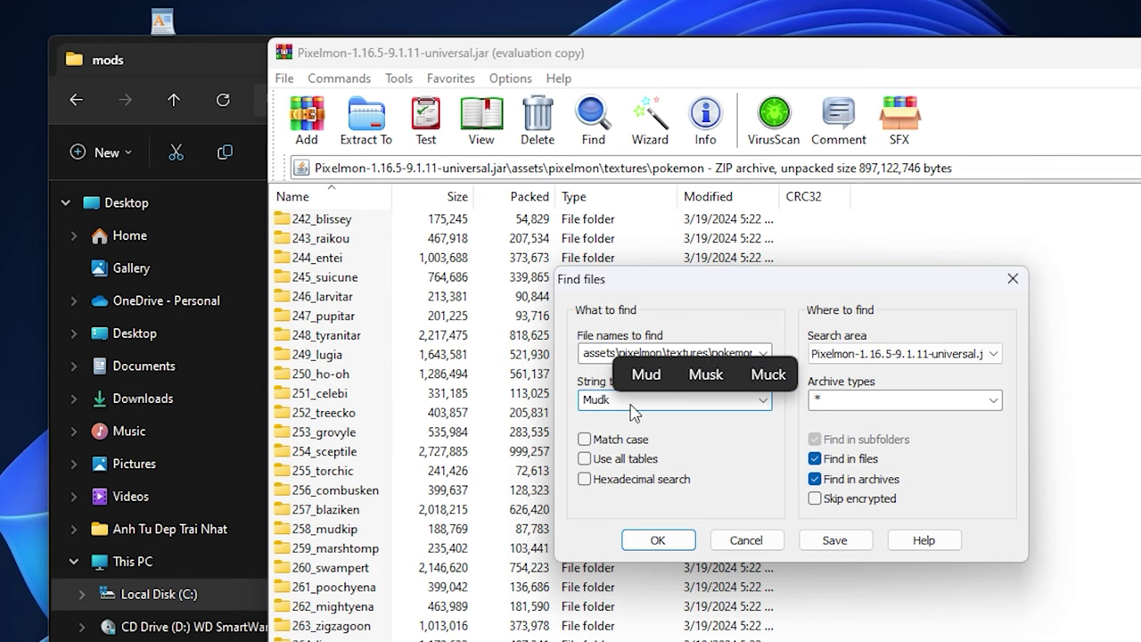
type("ip")
left_click(657, 540)
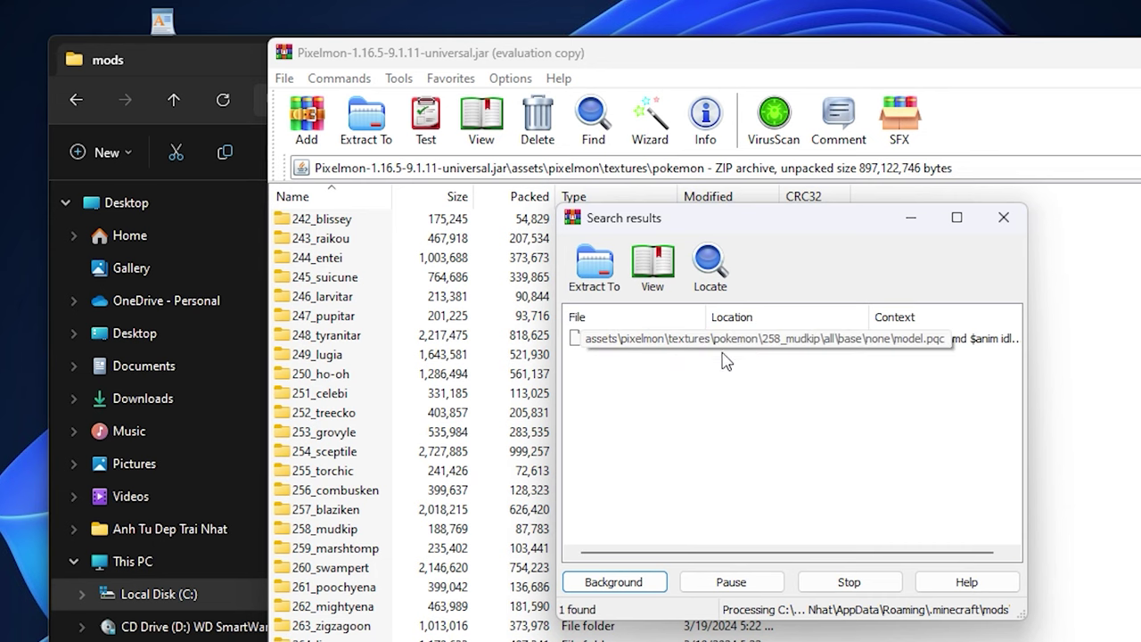
Step: Open the found Mudkip model.pqc entry, dismiss the app selection, and close the search results
left_click(790, 345)
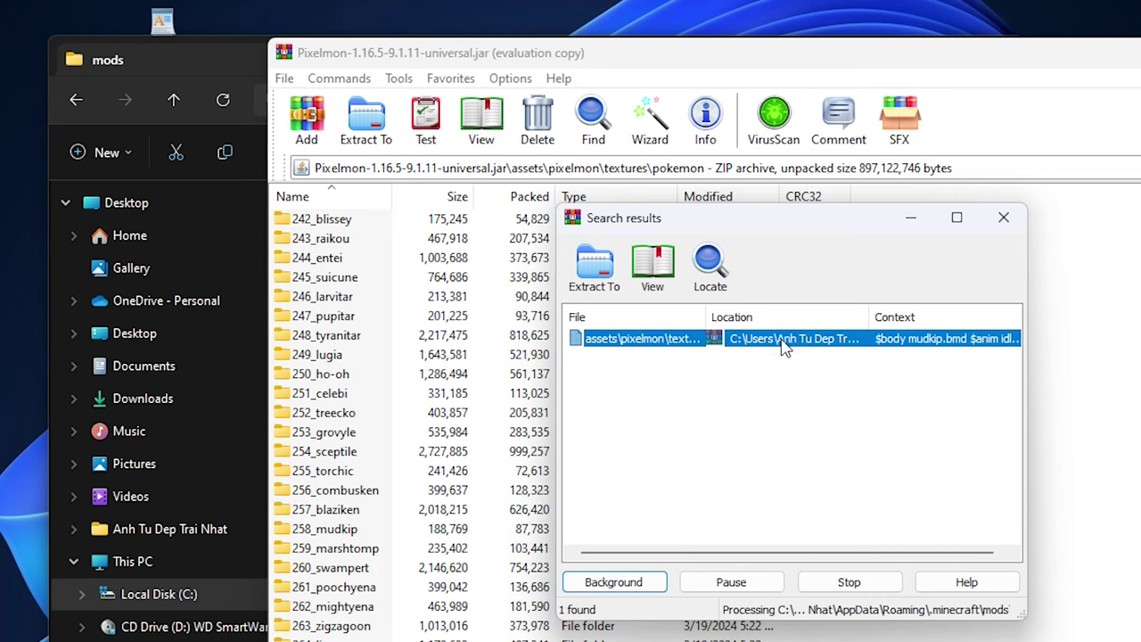
double_click(682, 343)
left_click(701, 387)
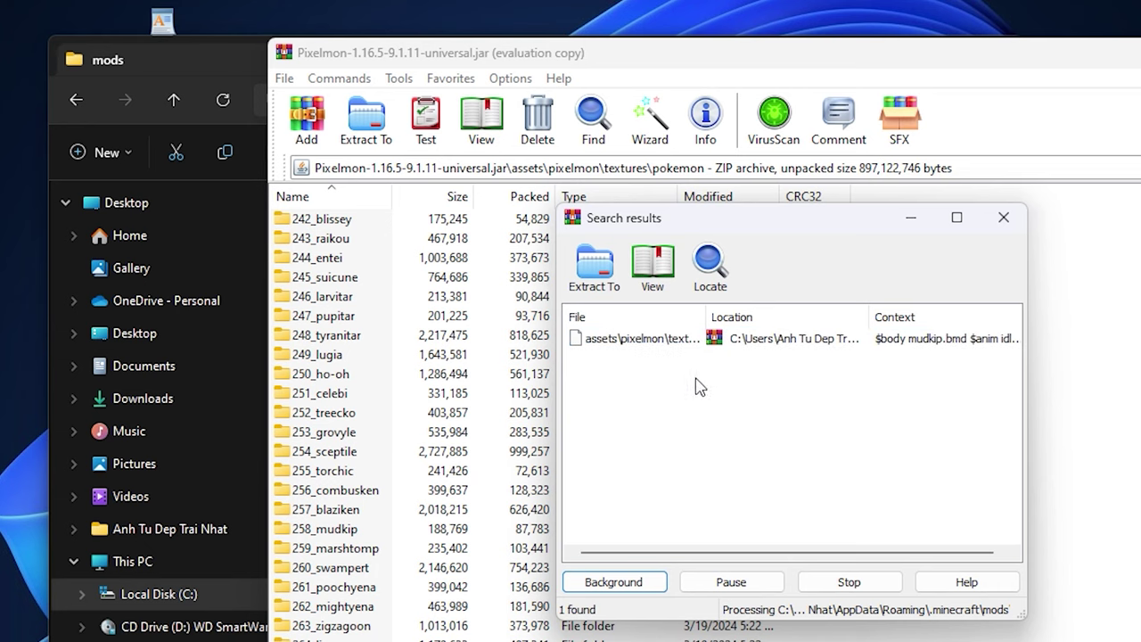
double_click(581, 343)
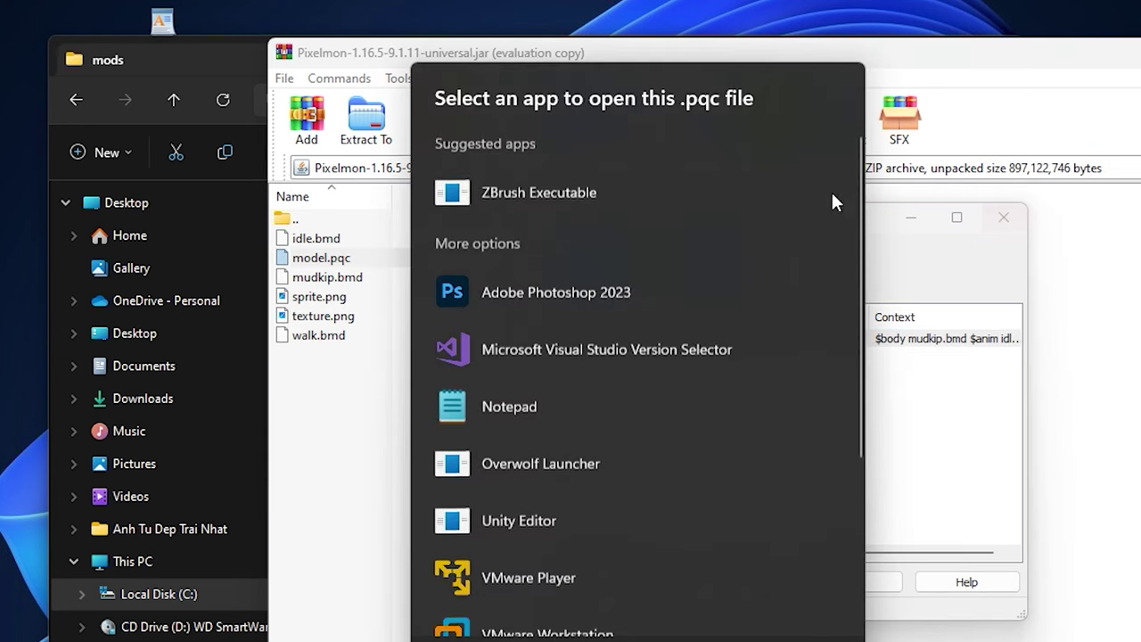
left_click(958, 377)
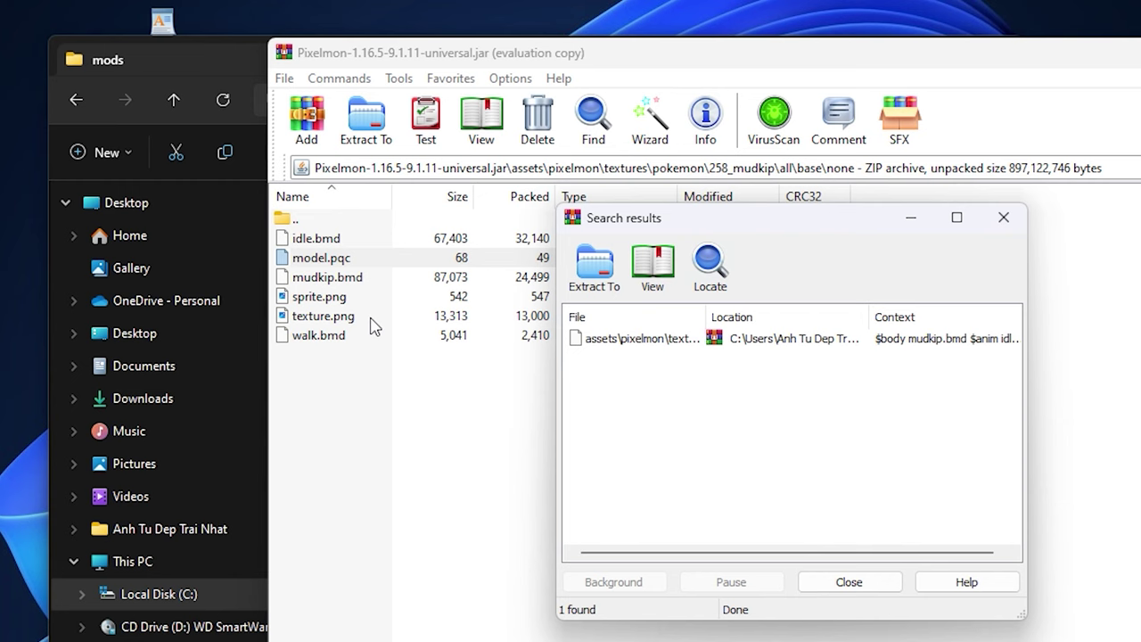
left_click(1003, 217)
left_click(309, 218)
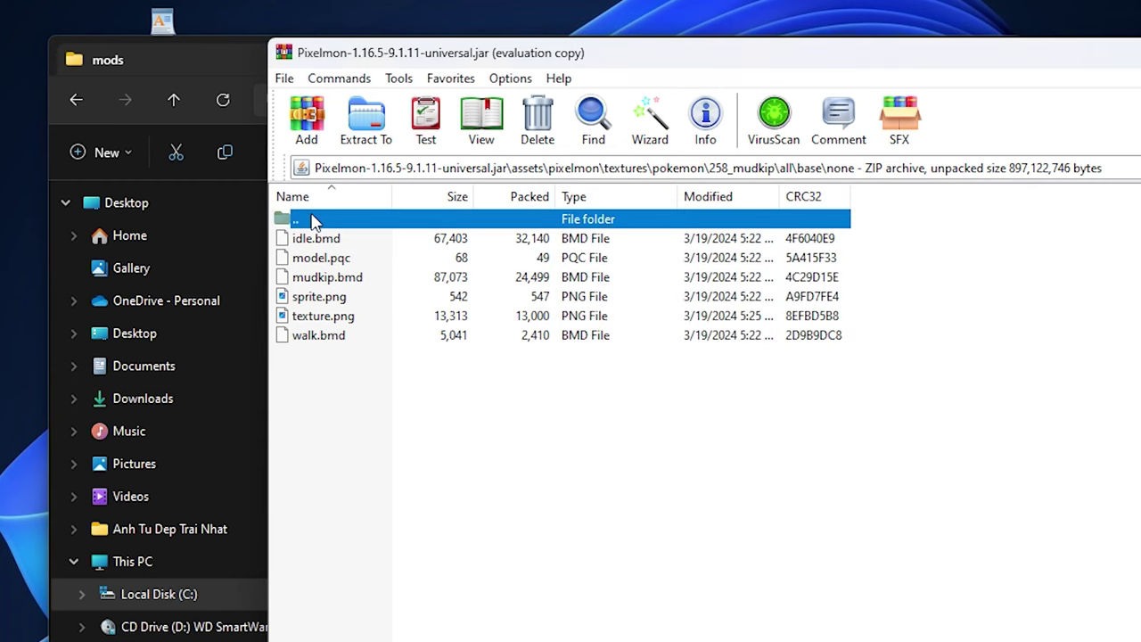
left_click_drag(380, 374, 343, 220)
left_click(371, 448)
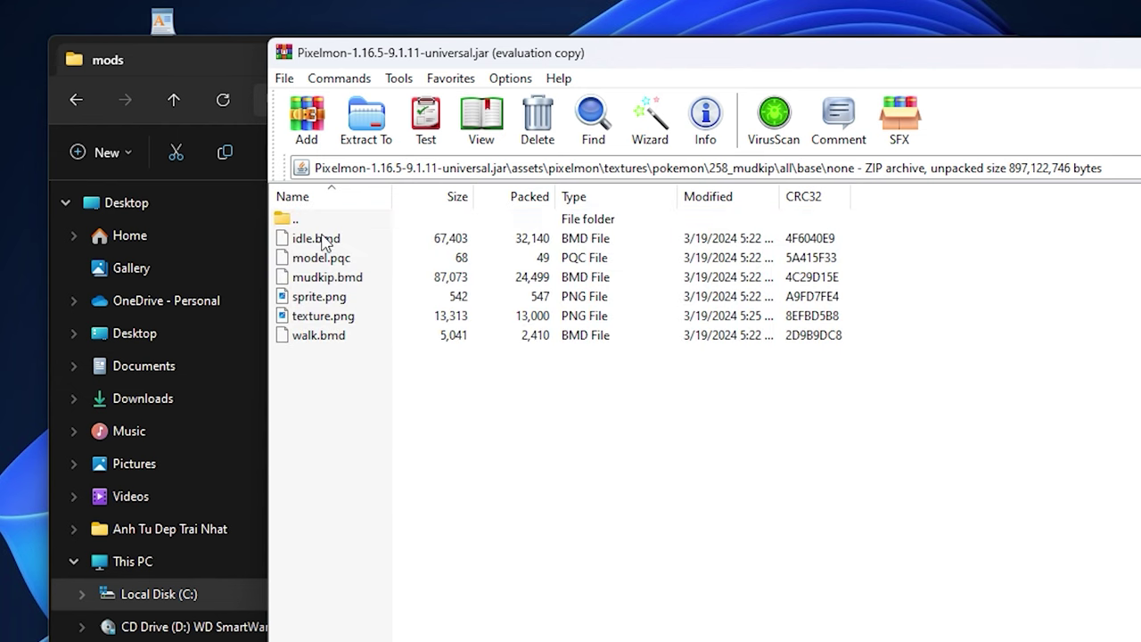
Step: Return to the pokemon textures folder in the archive and extract the 258_mudkip folder to the desktop
double_click(301, 219)
left_click(301, 219)
double_click(302, 219)
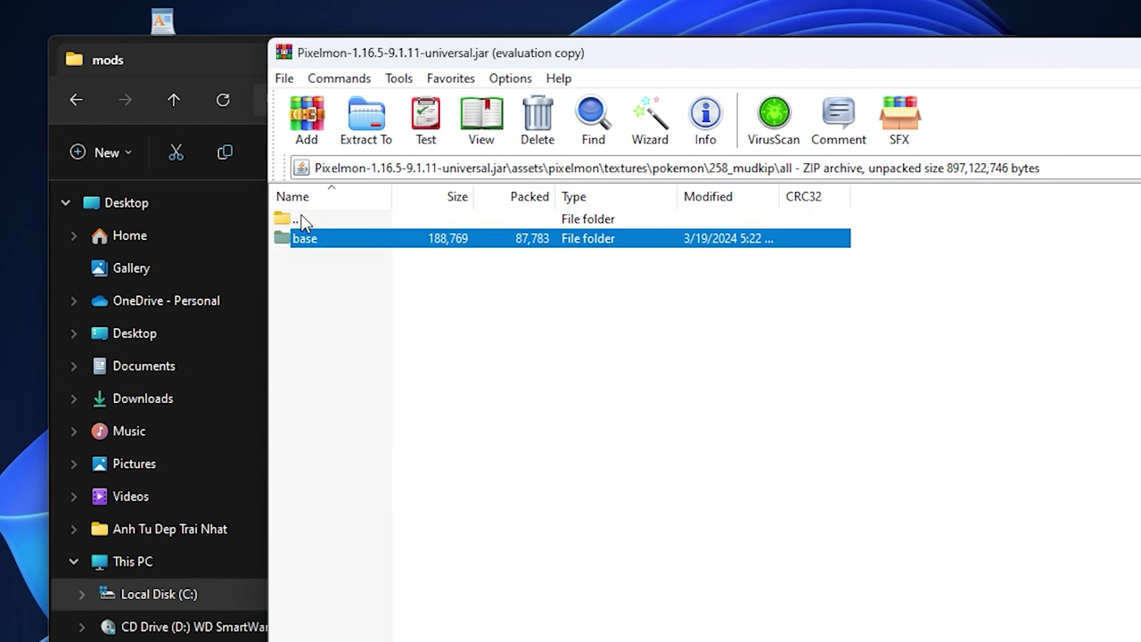
left_click(301, 219)
double_click(301, 219)
left_click(301, 220)
double_click(302, 219)
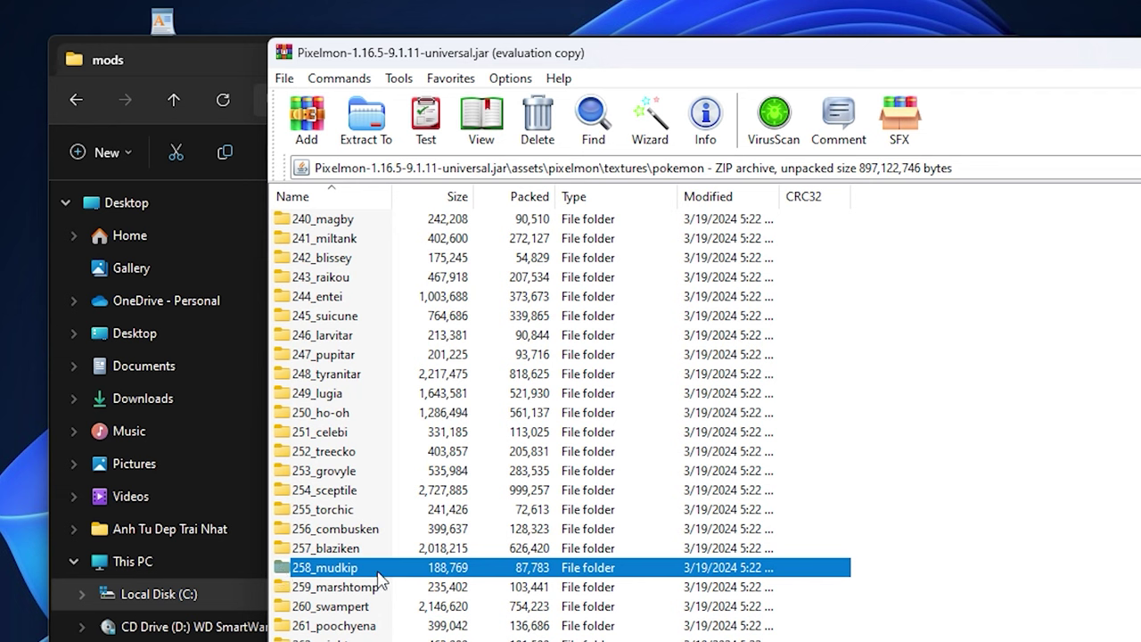
left_click_drag(328, 571, 2, 490)
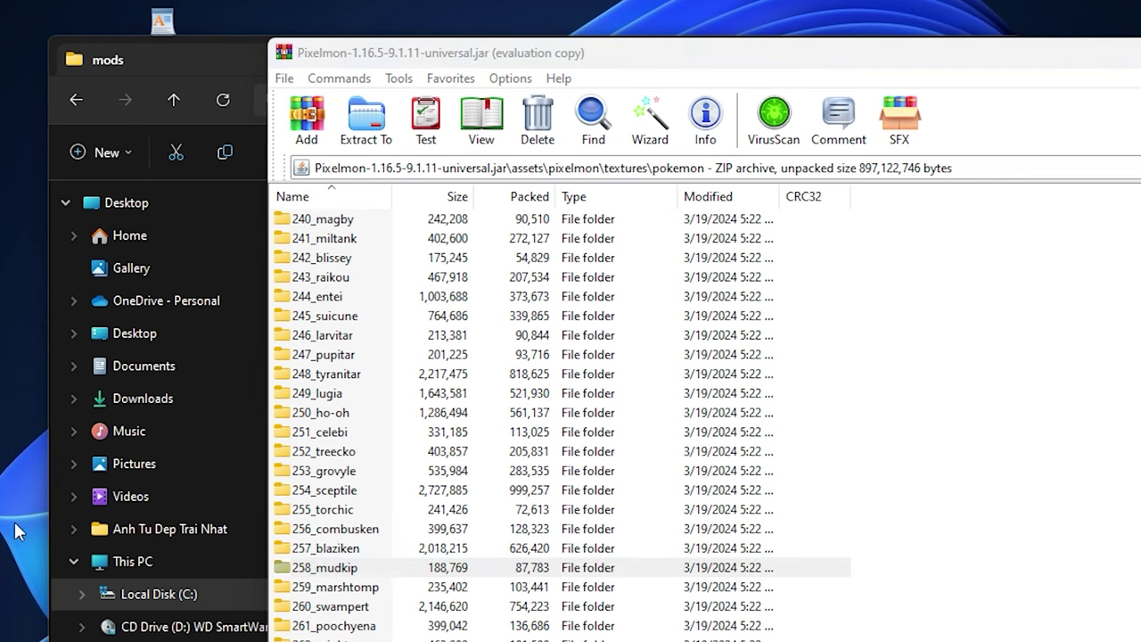
left_click_drag(18, 531, 4, 571)
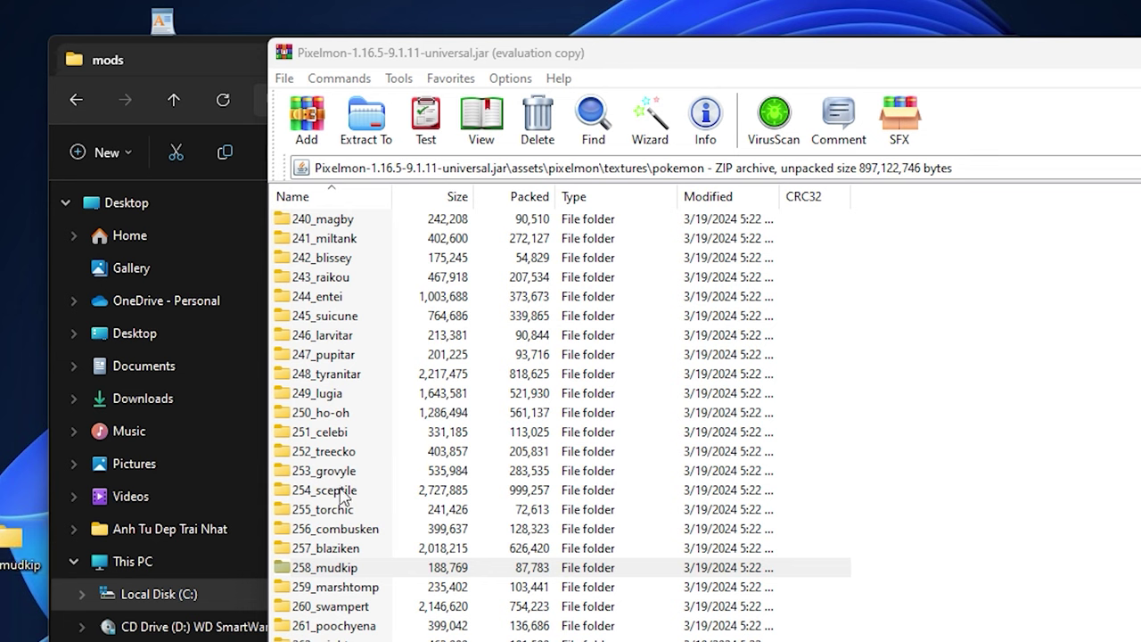
Step: Close the Pixelmon archive window and move the mods folder window out of the way
scroll(344, 497, "down", 2)
scroll(413, 423, "down", 3)
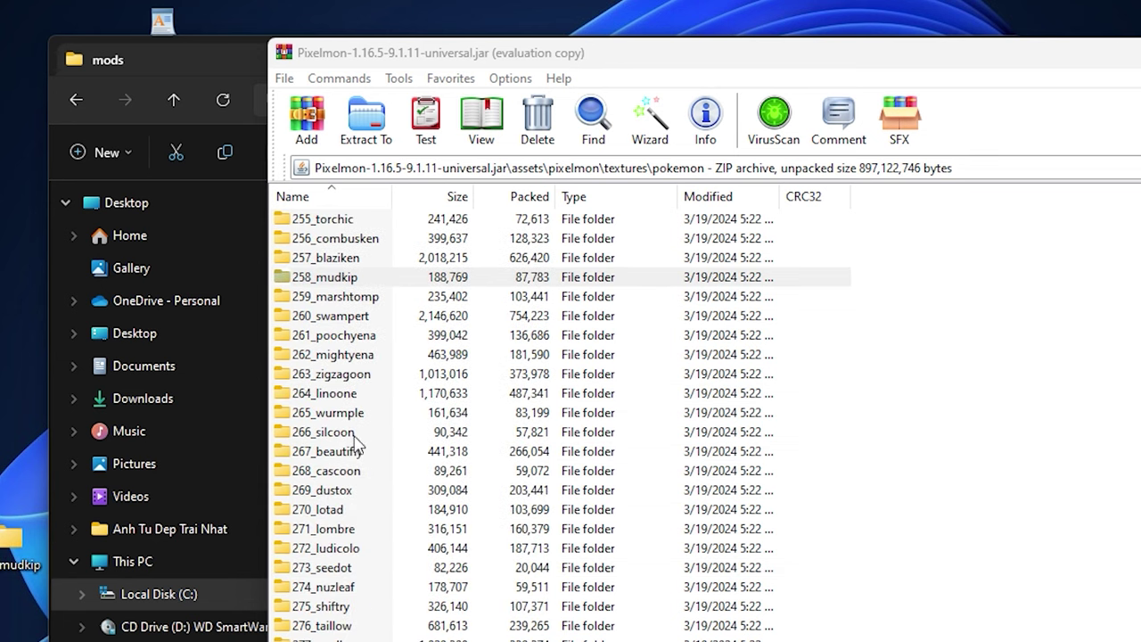
scroll(355, 441, "down", 7)
left_click(330, 529)
left_click(1132, 49)
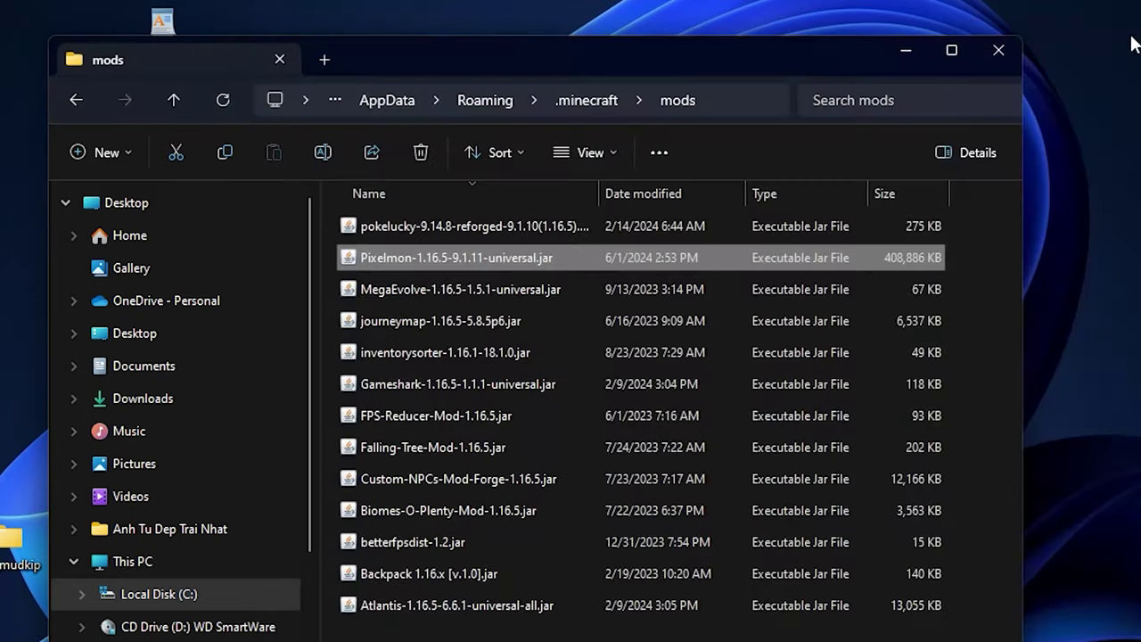
left_click_drag(802, 59, 798, 0)
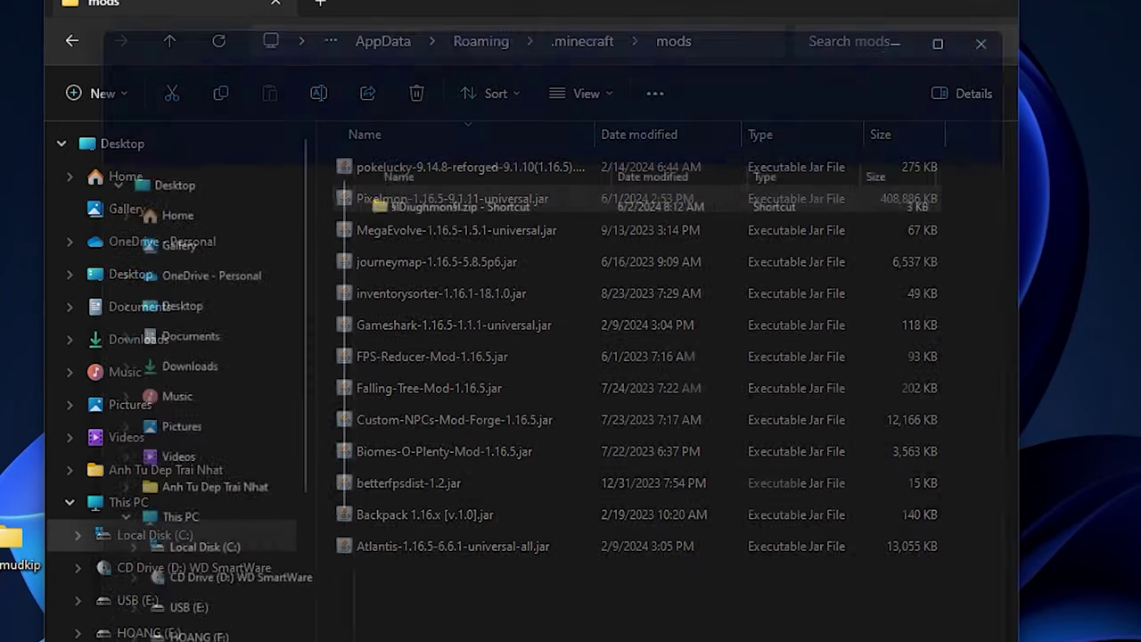
Step: Reposition the Resourpack folder window so its contents are accessible and copy the folder's full path
left_click_drag(700, 31, 763, 60)
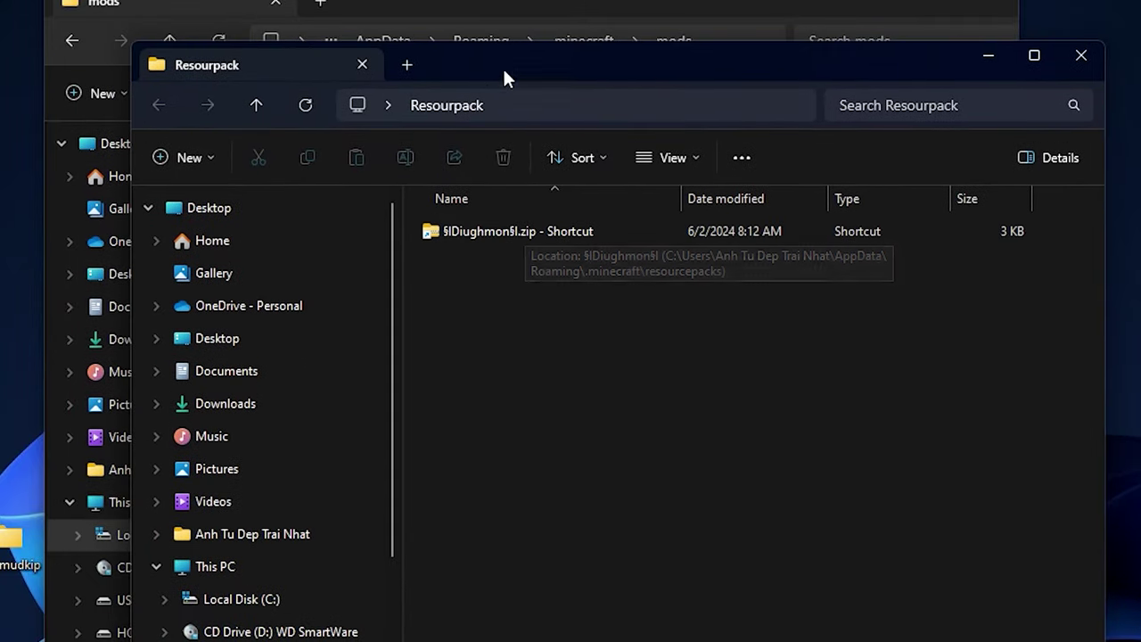
left_click_drag(502, 70, 597, 46)
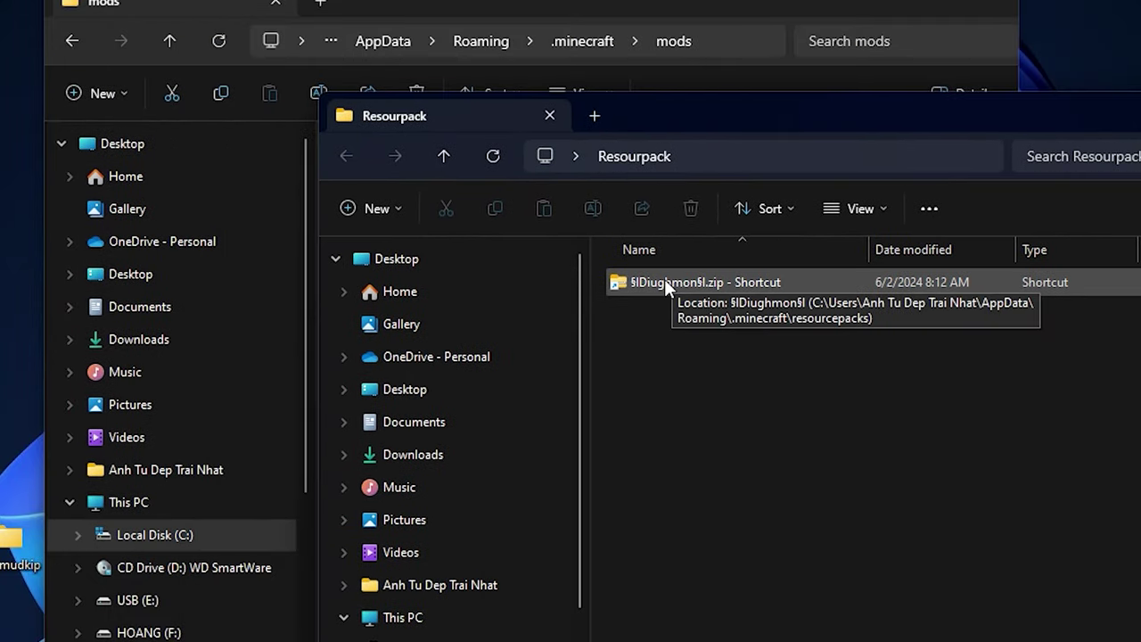
left_click(635, 289)
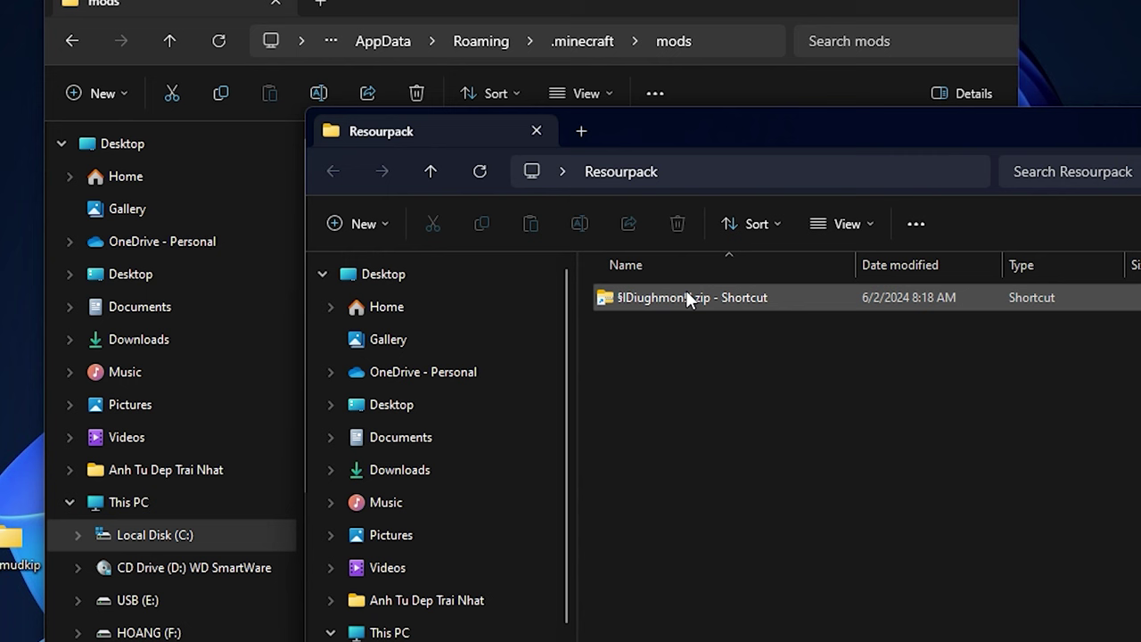
left_click(675, 171)
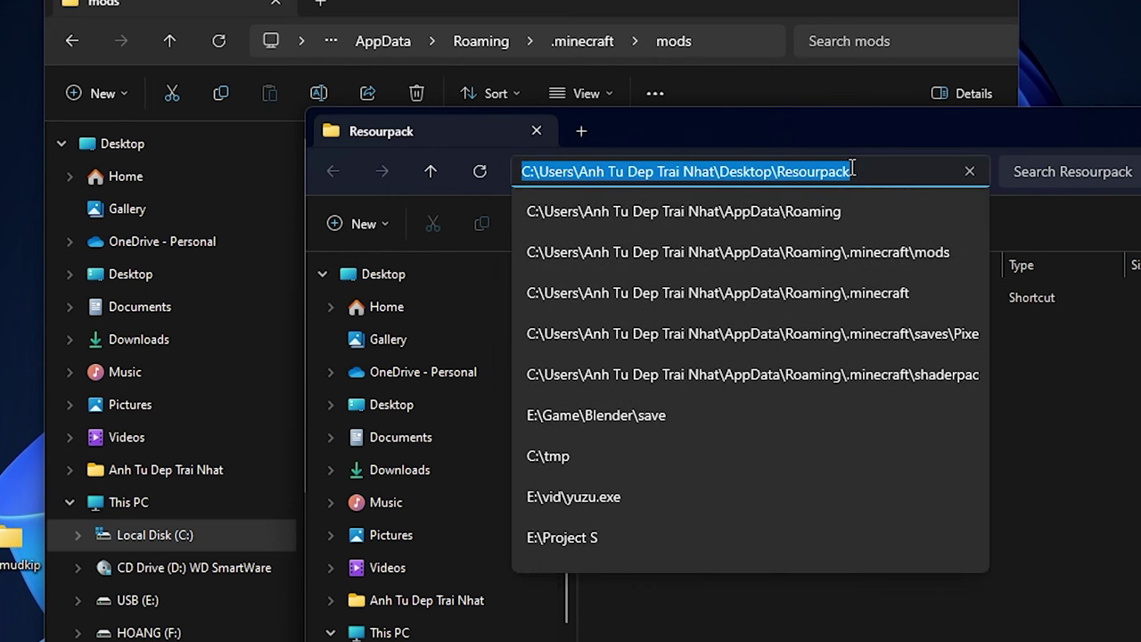
right_click(803, 172)
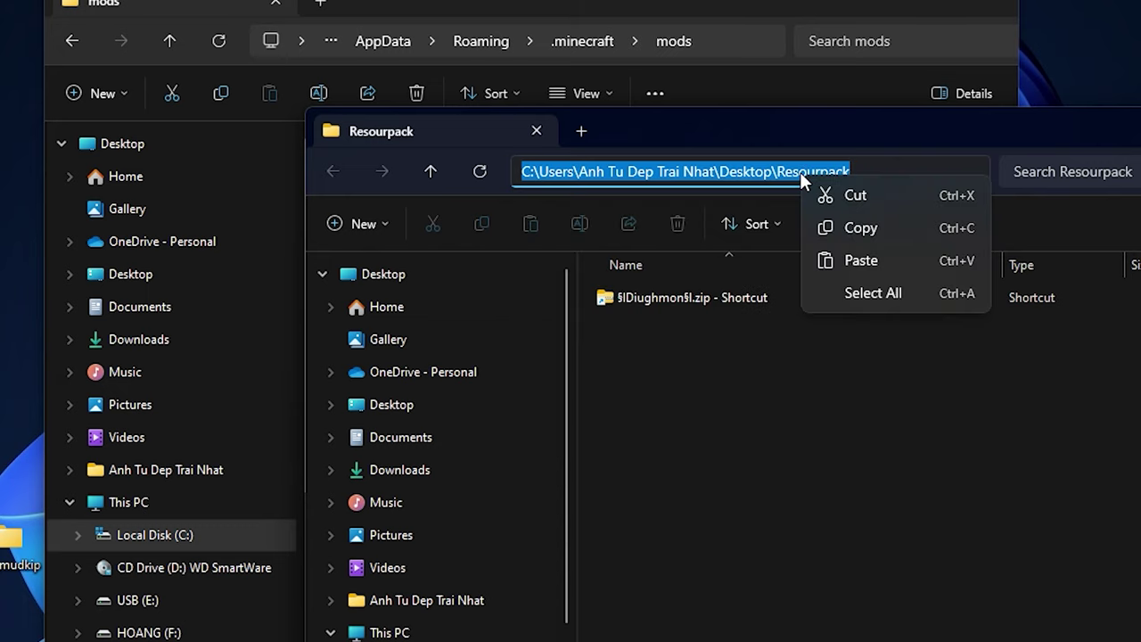
left_click(839, 227)
key("Escape")
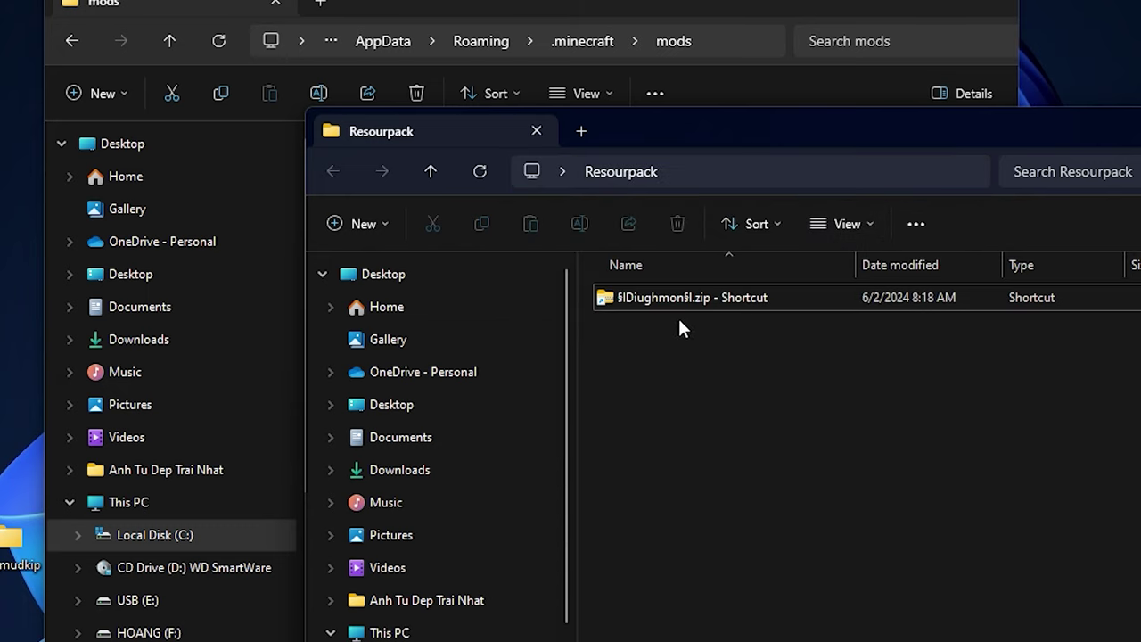
left_click(655, 295)
right_click(655, 295)
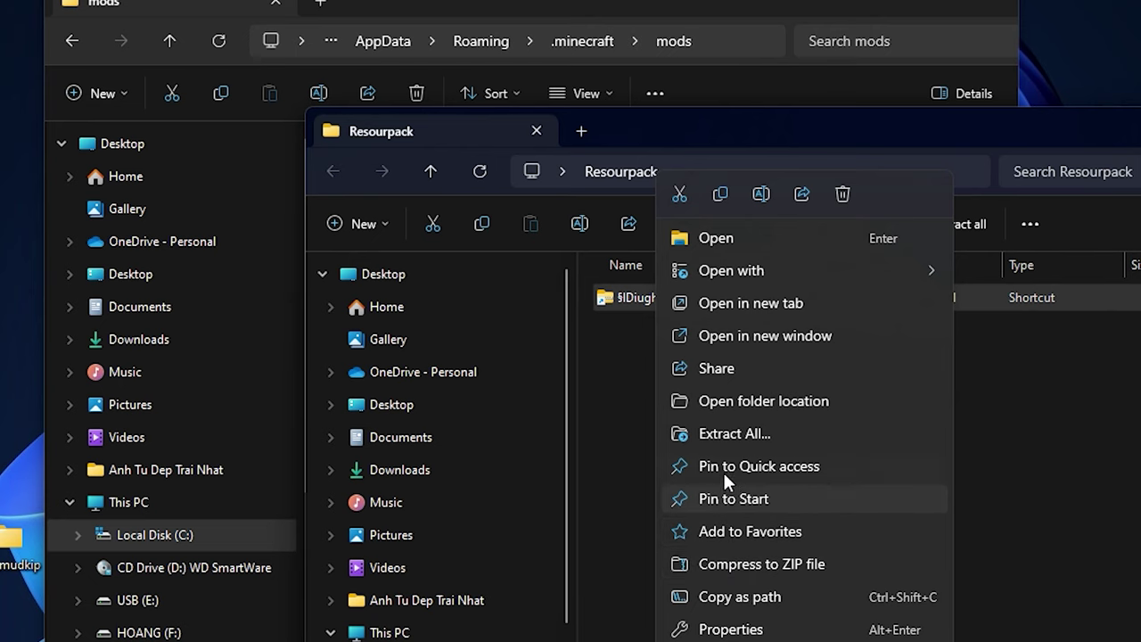
left_click(722, 434)
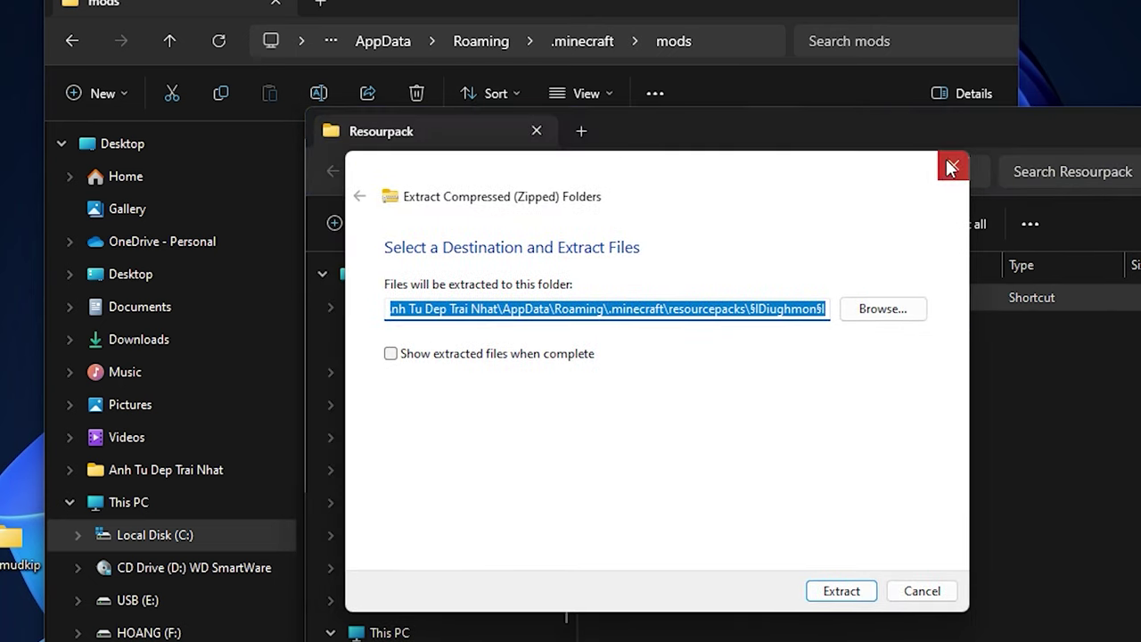
left_click(952, 166)
Step: Extract the Diughmon zip shortcut's contents into the desktop Resourpack folder, using the copied path as the destination
right_click(718, 307)
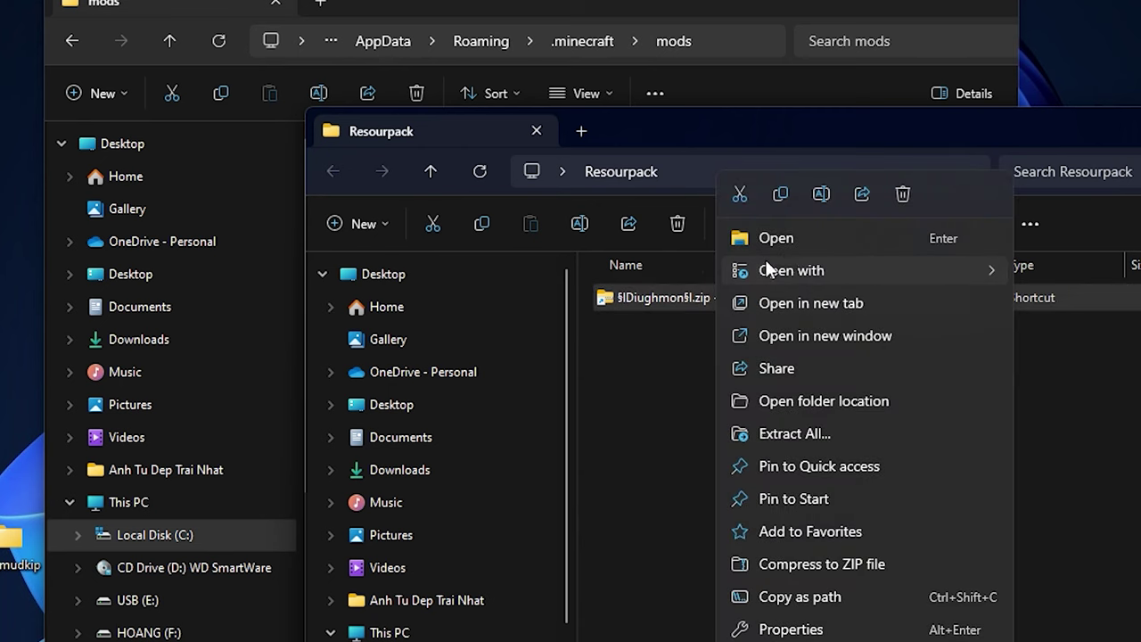
left_click(768, 434)
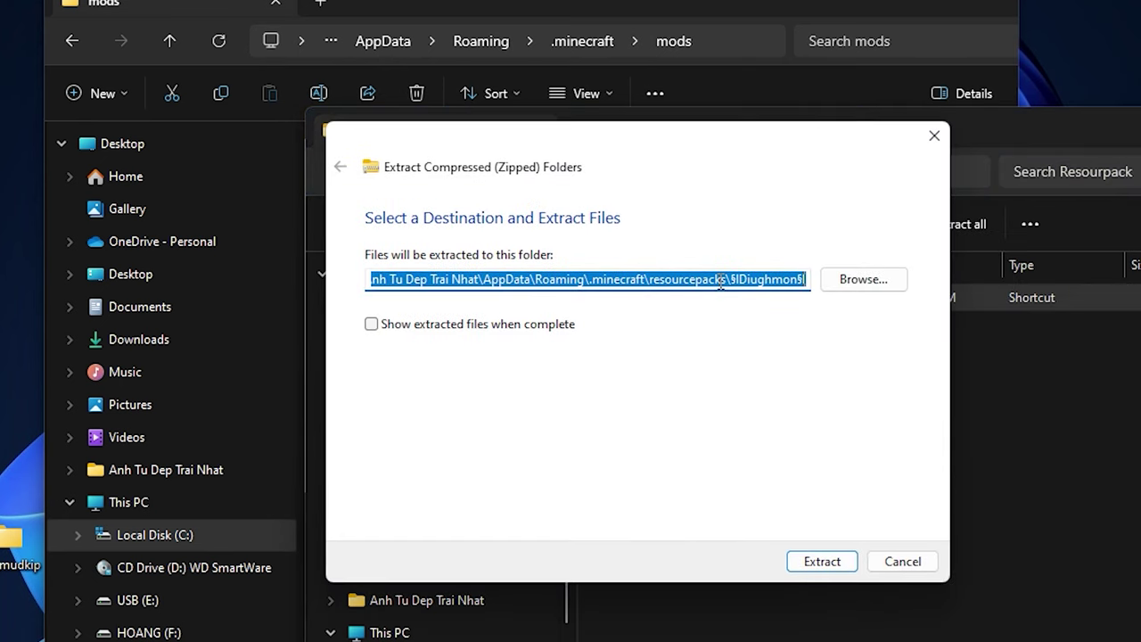
key("ctrl+v")
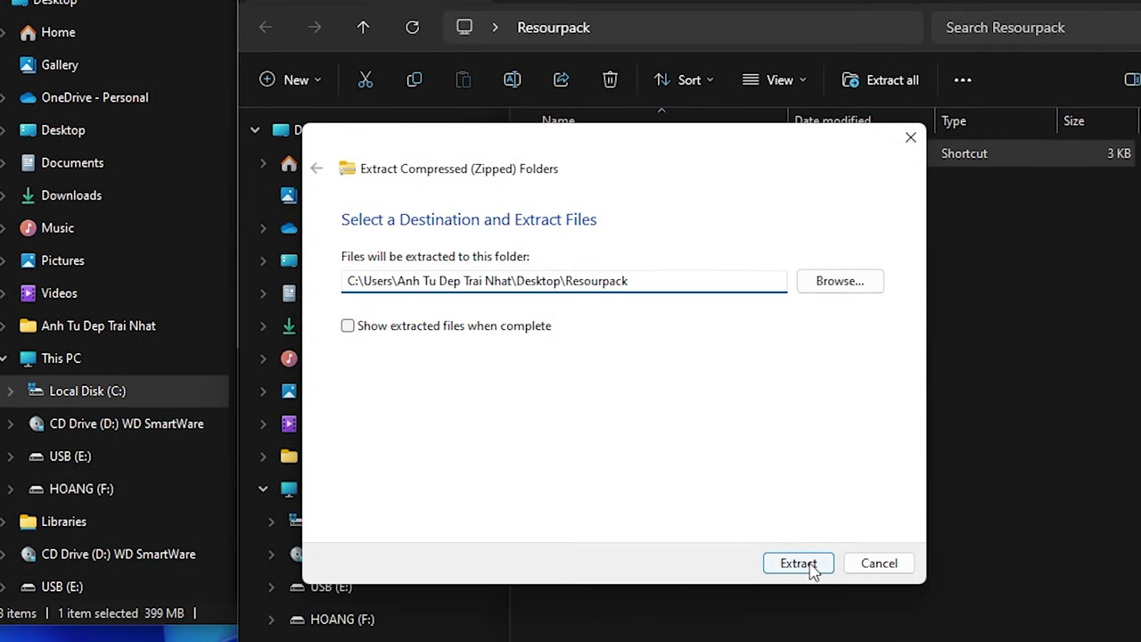
left_click(809, 565)
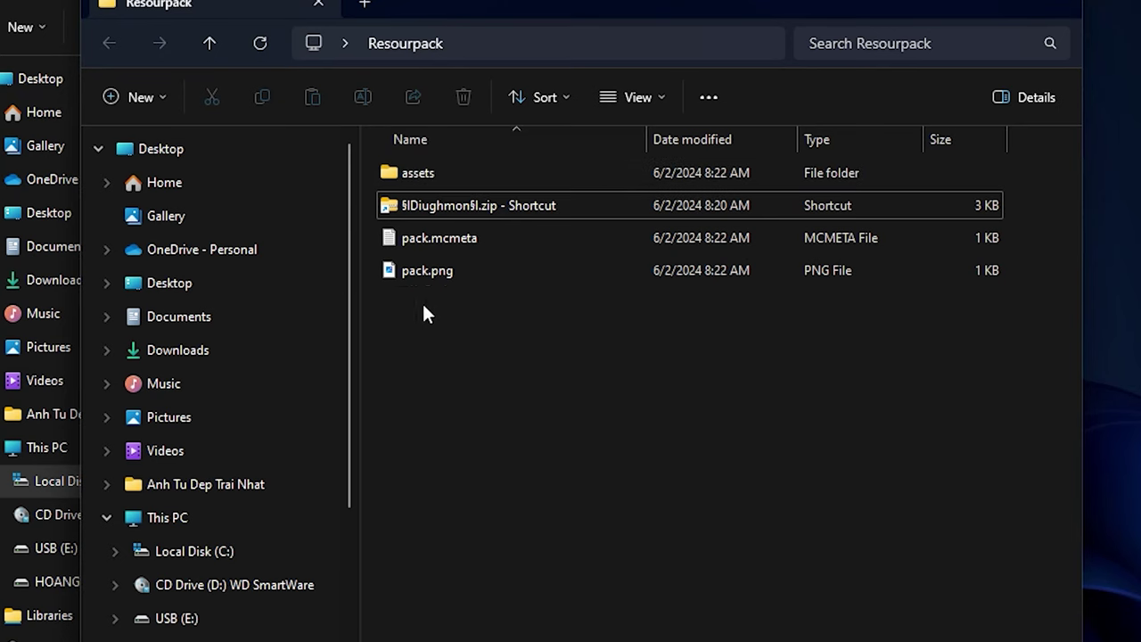
Step: Preview pack.png and open pack.mcmeta from the Resourpack folder in the text editor
double_click(425, 273)
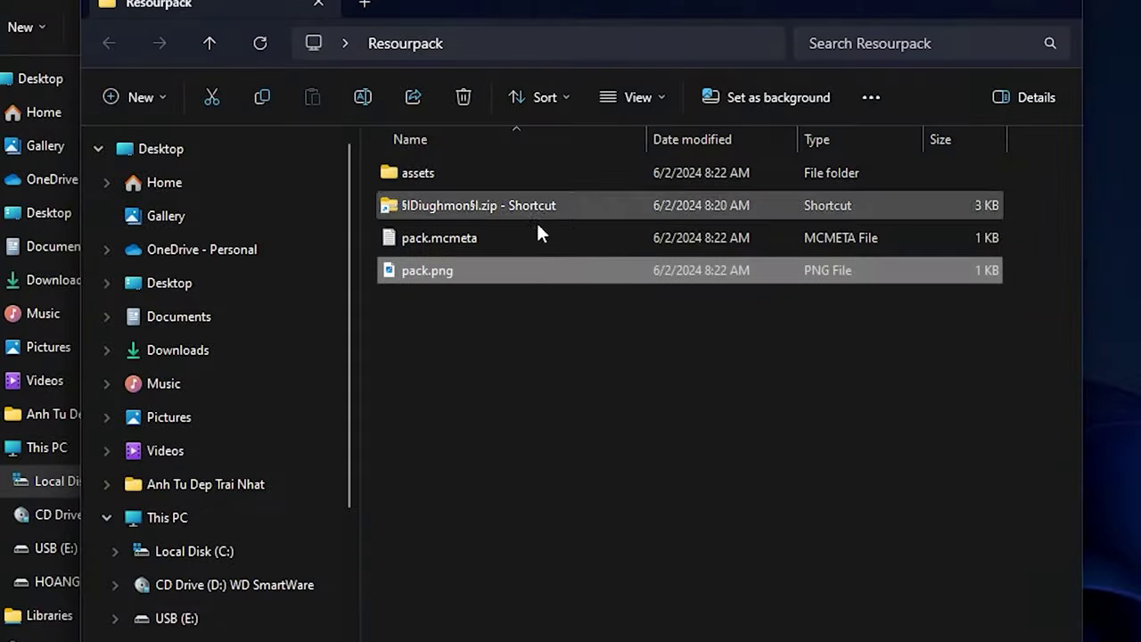
double_click(451, 244)
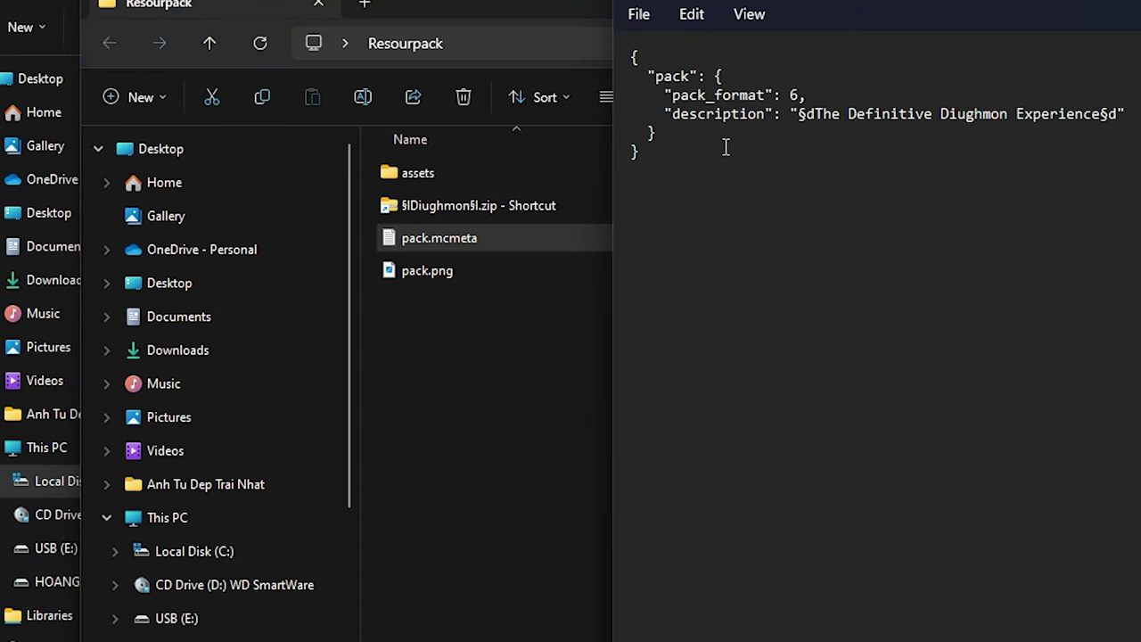
left_click_drag(729, 169, 626, 55)
left_click(770, 140)
left_click_drag(658, 114, 1125, 122)
left_click(1121, 114)
left_click(802, 116)
key("BackSpace")
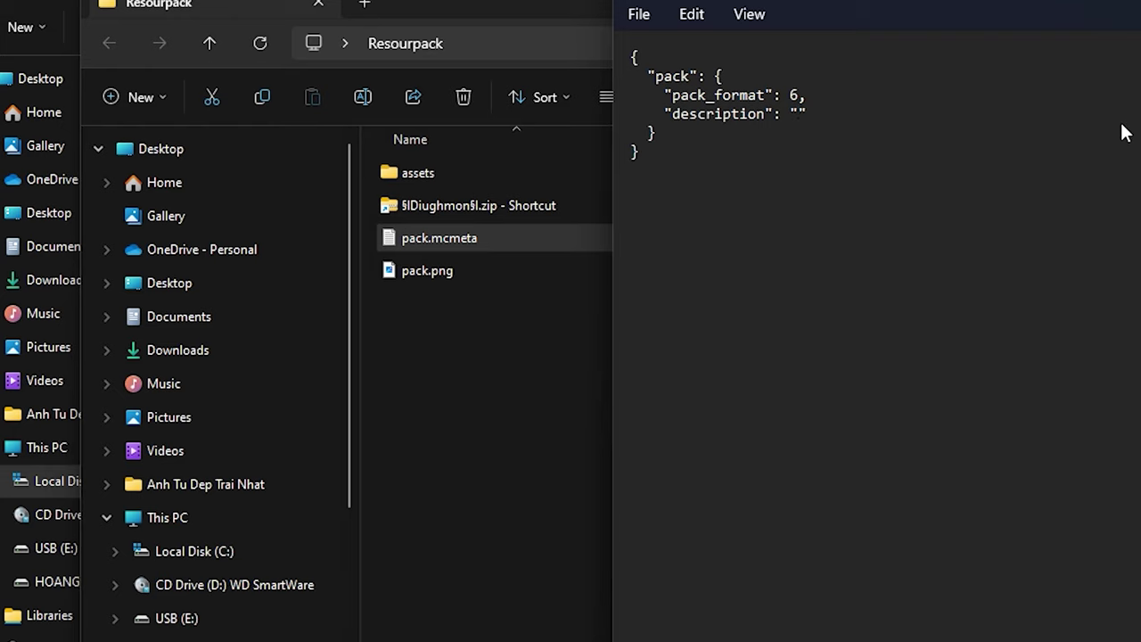
type("100000000000000000000000000000000000000 ")
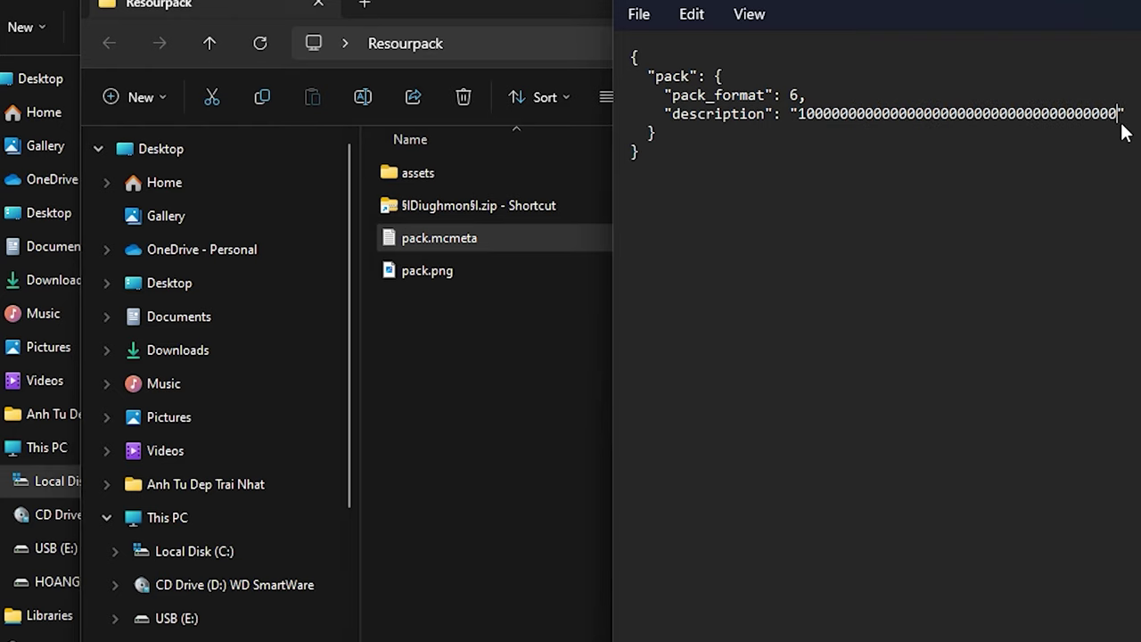
type("subscribers")
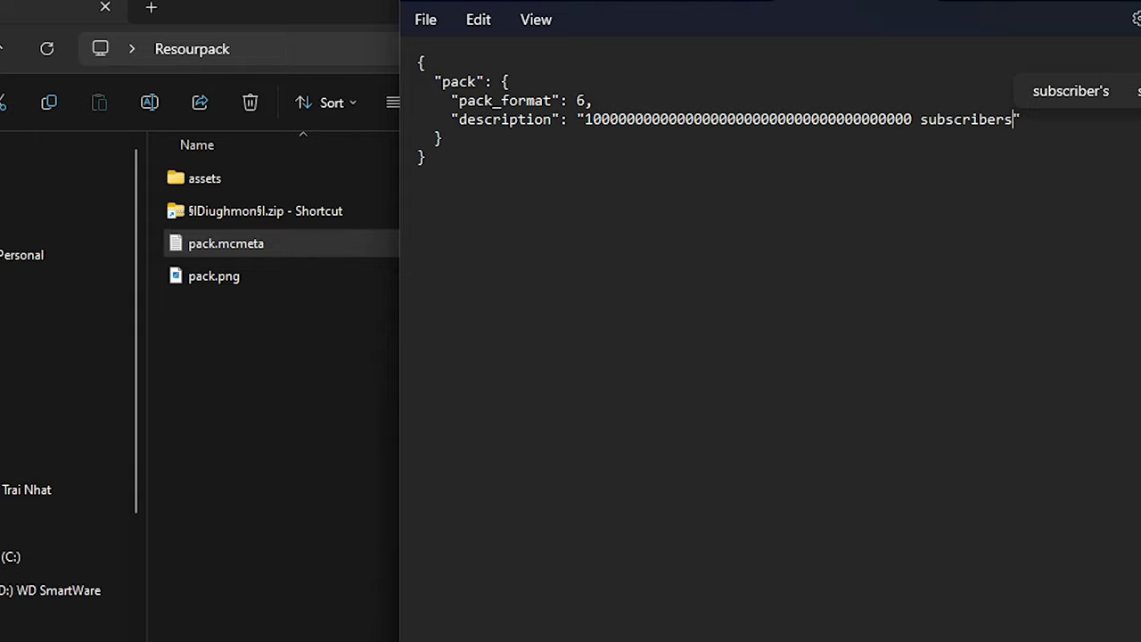
left_click(907, 36)
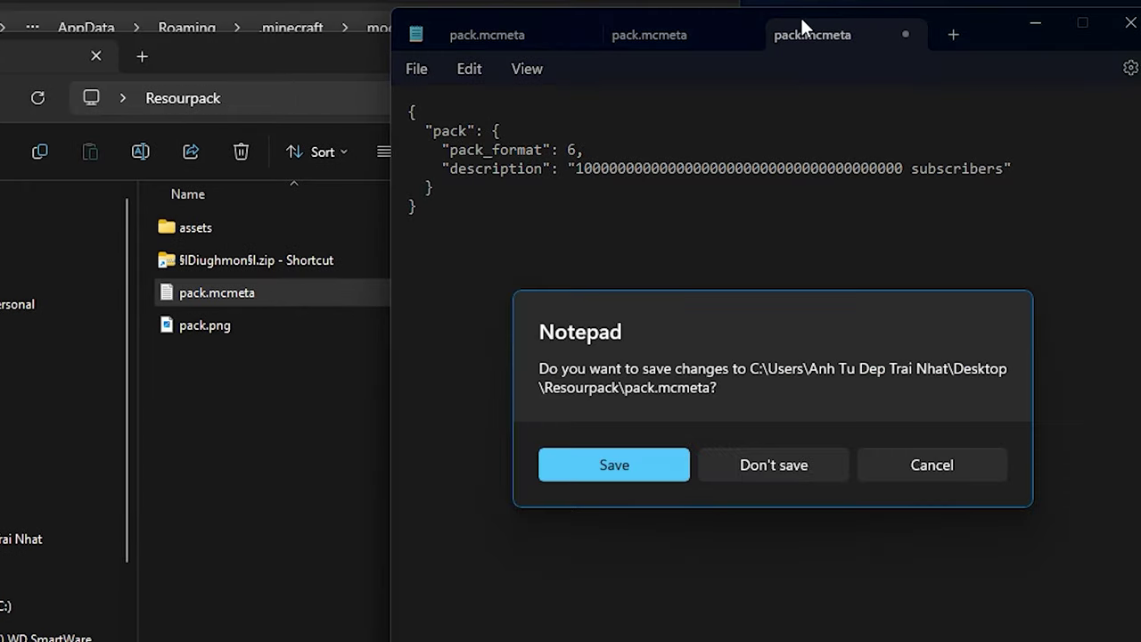
left_click(612, 465)
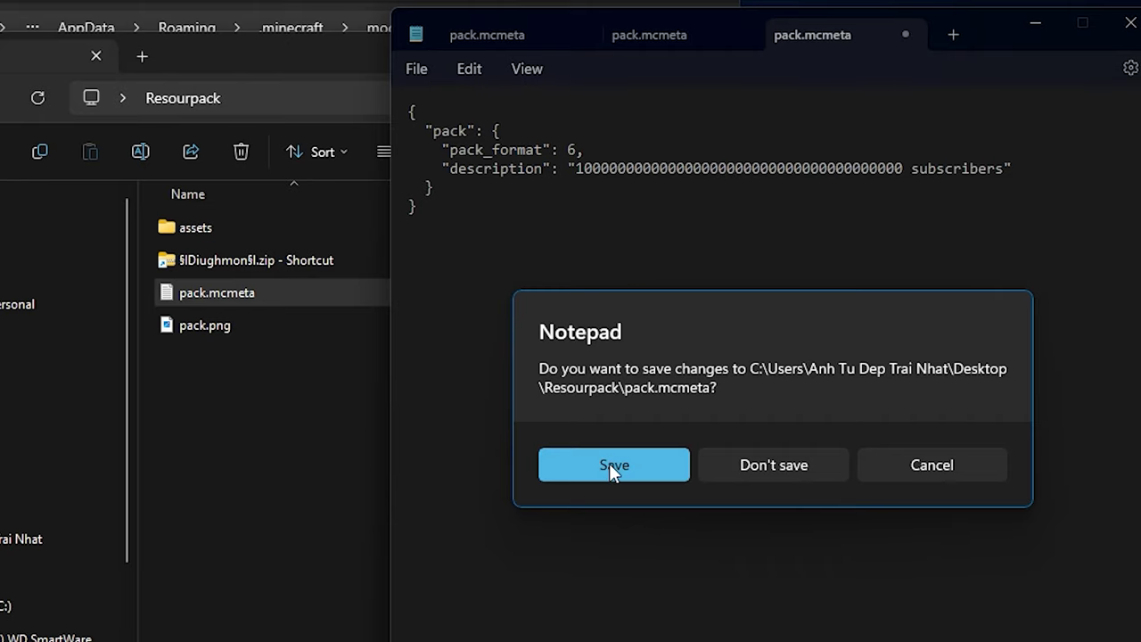
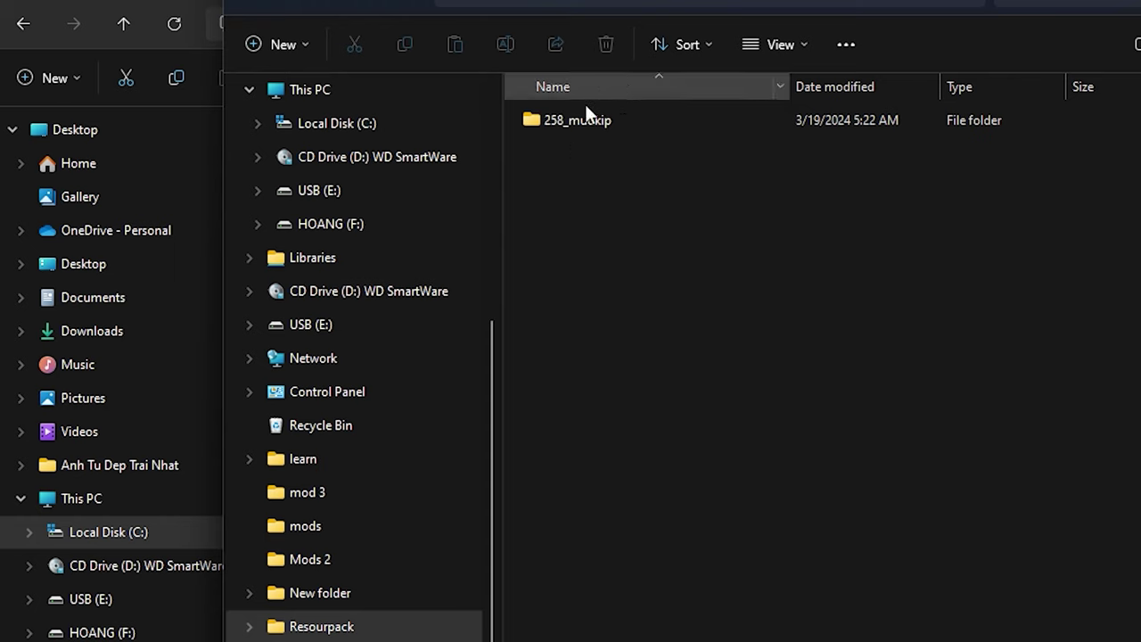
Step: Open the 258_mudkip folder in the pack's pokemon textures and go down through all and base to none
left_click(574, 119)
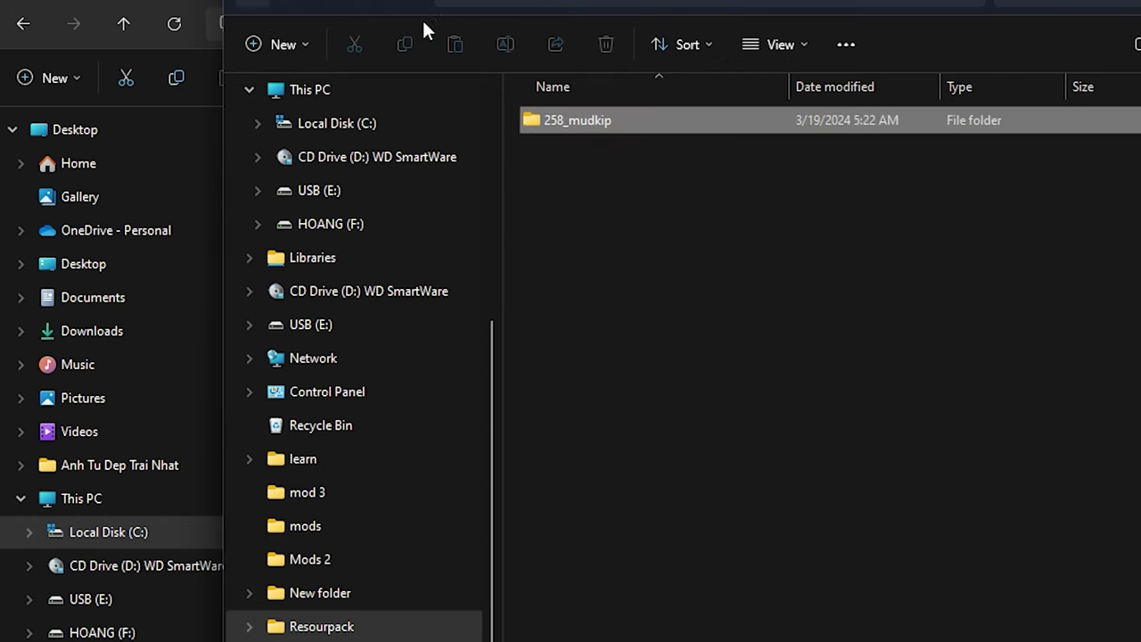
left_click_drag(422, 30, 338, 53)
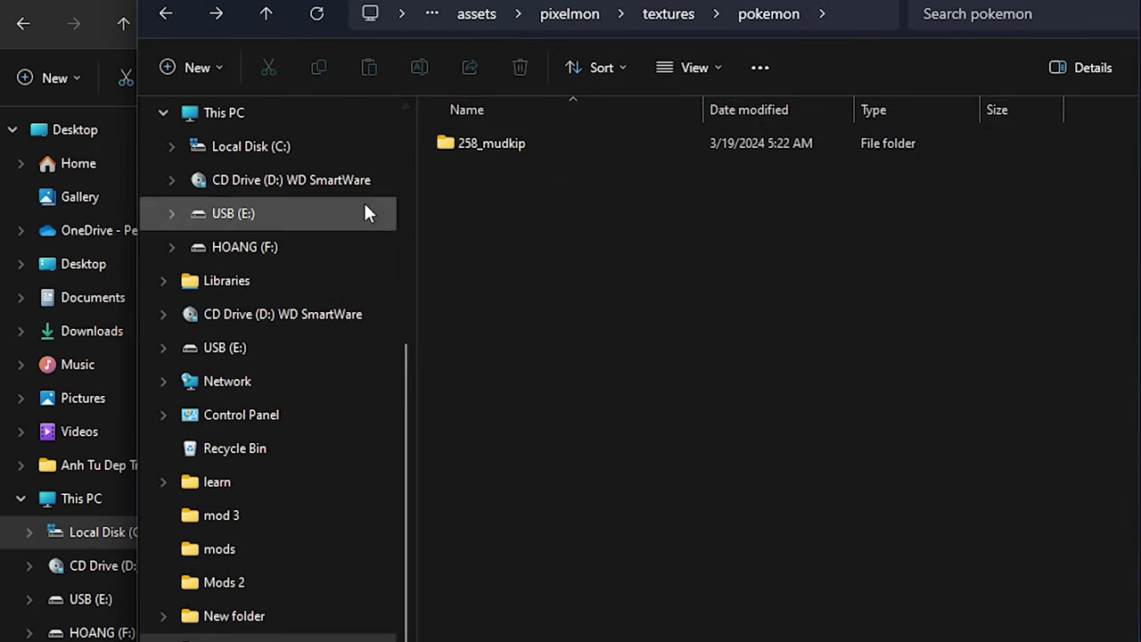
double_click(478, 142)
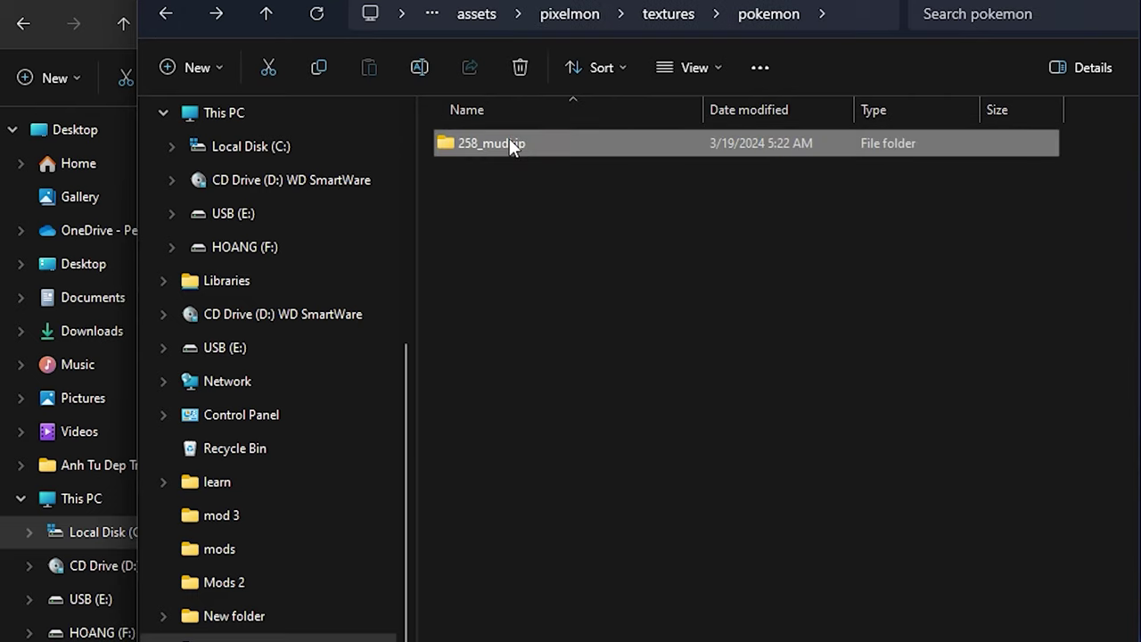
double_click(509, 141)
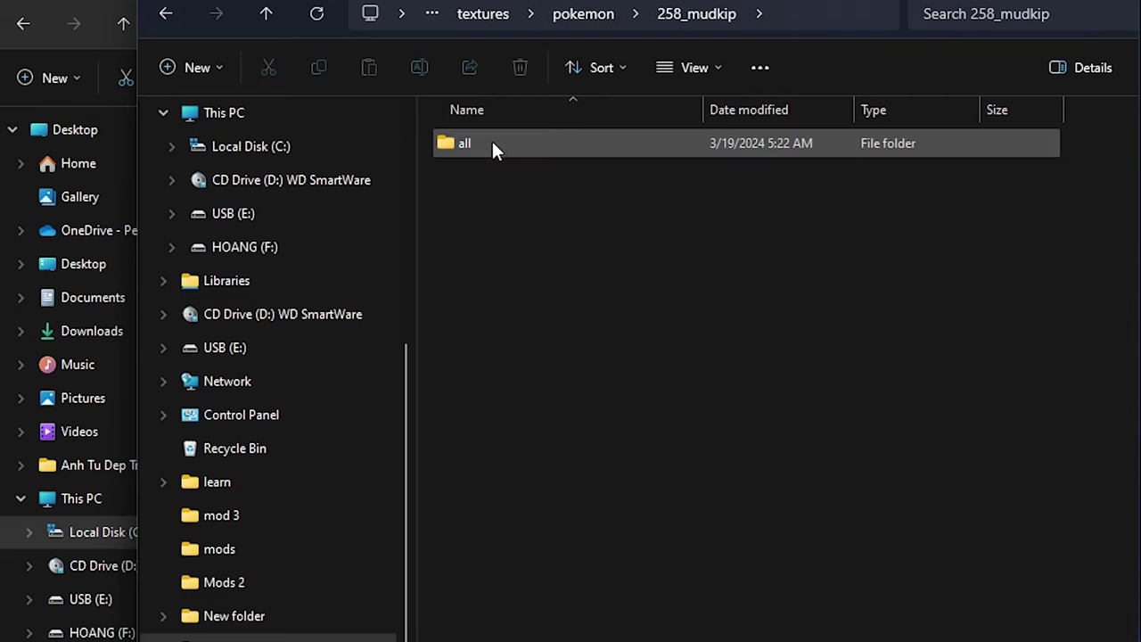
double_click(476, 144)
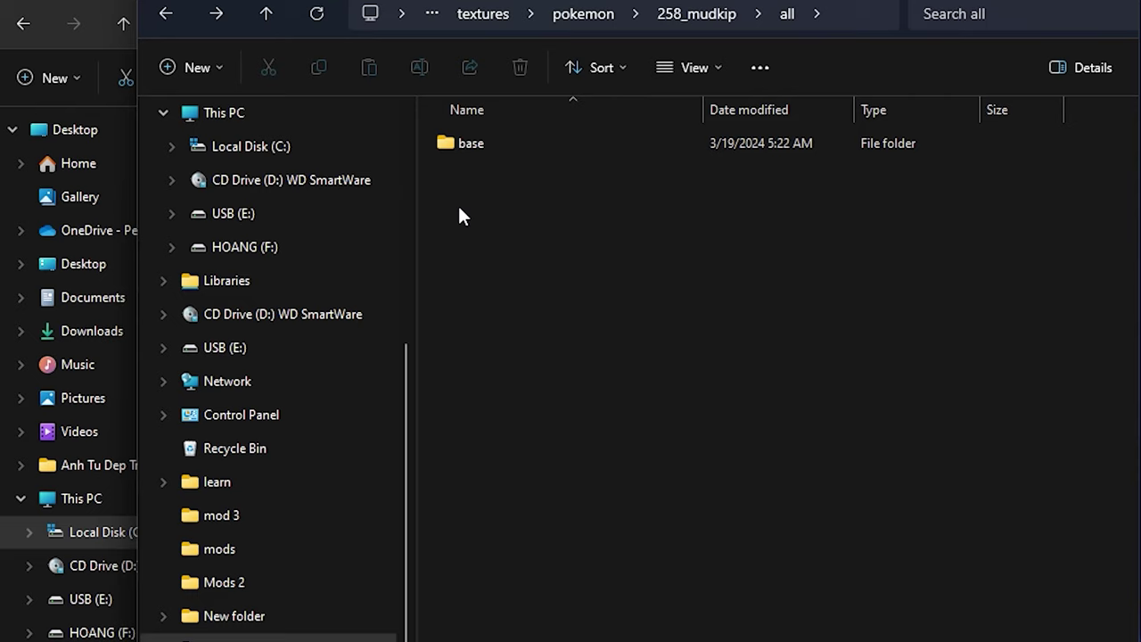
double_click(474, 146)
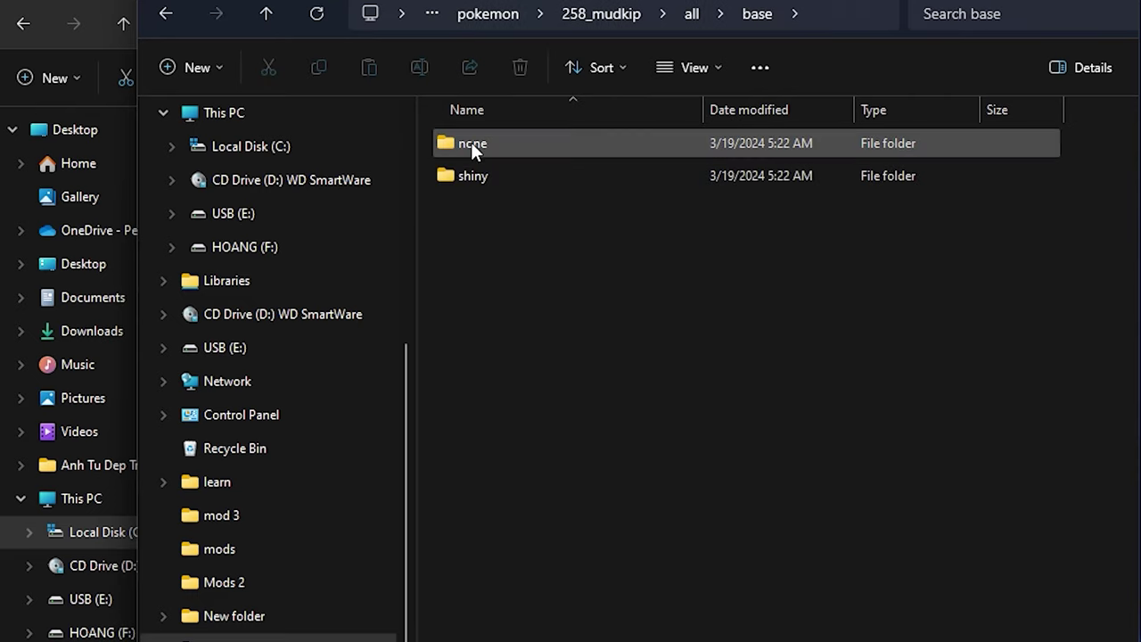
left_click(471, 142)
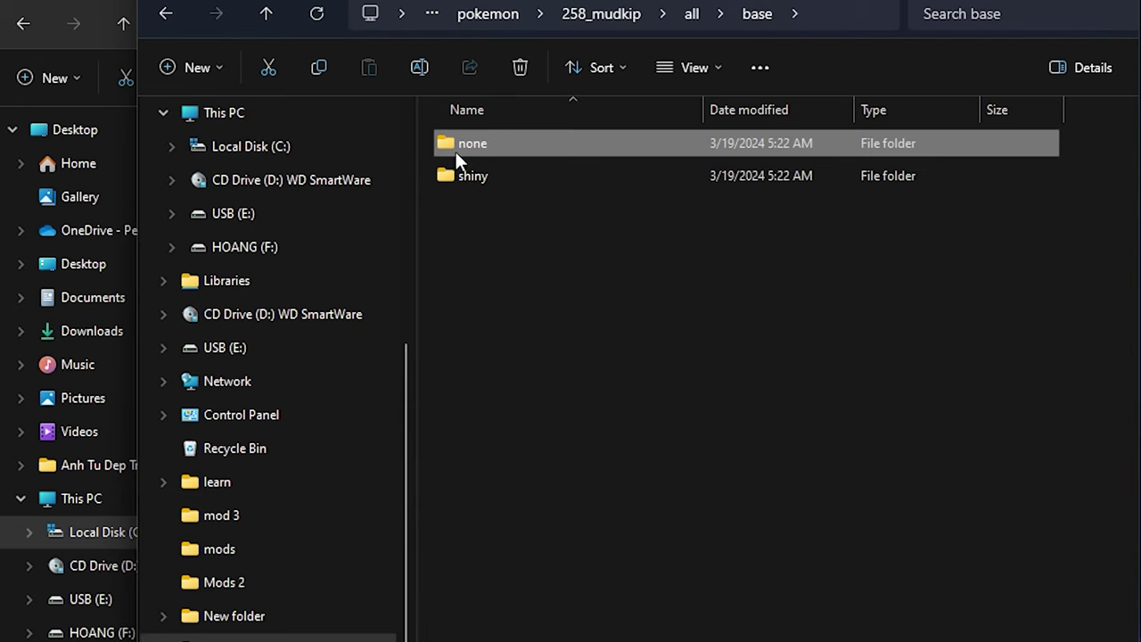
key("Down")
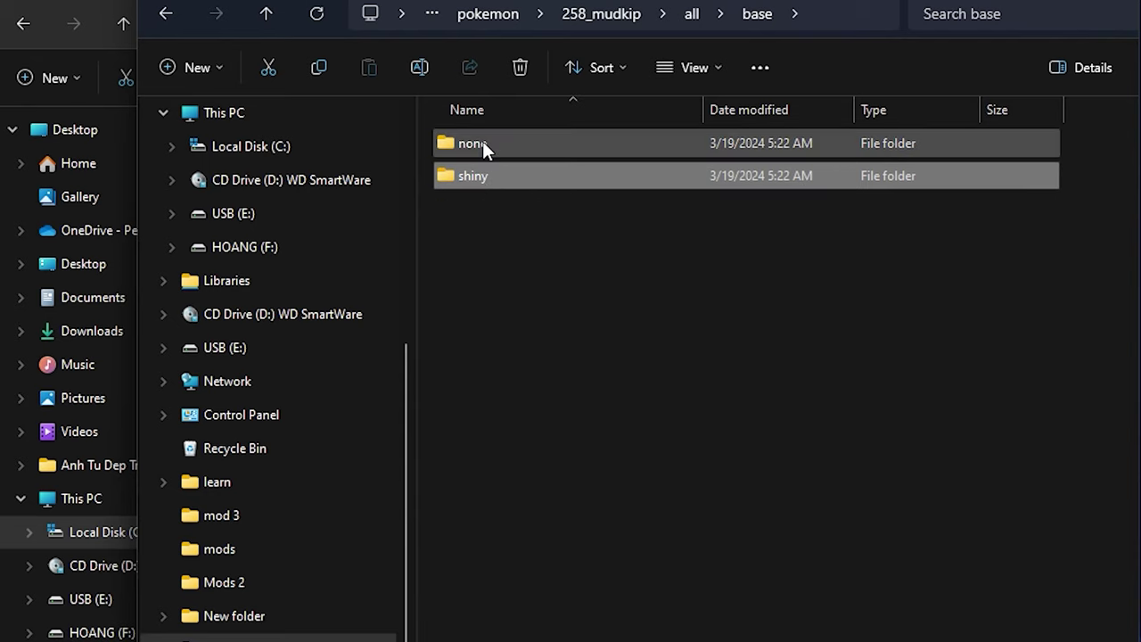
left_click(483, 141)
double_click(482, 142)
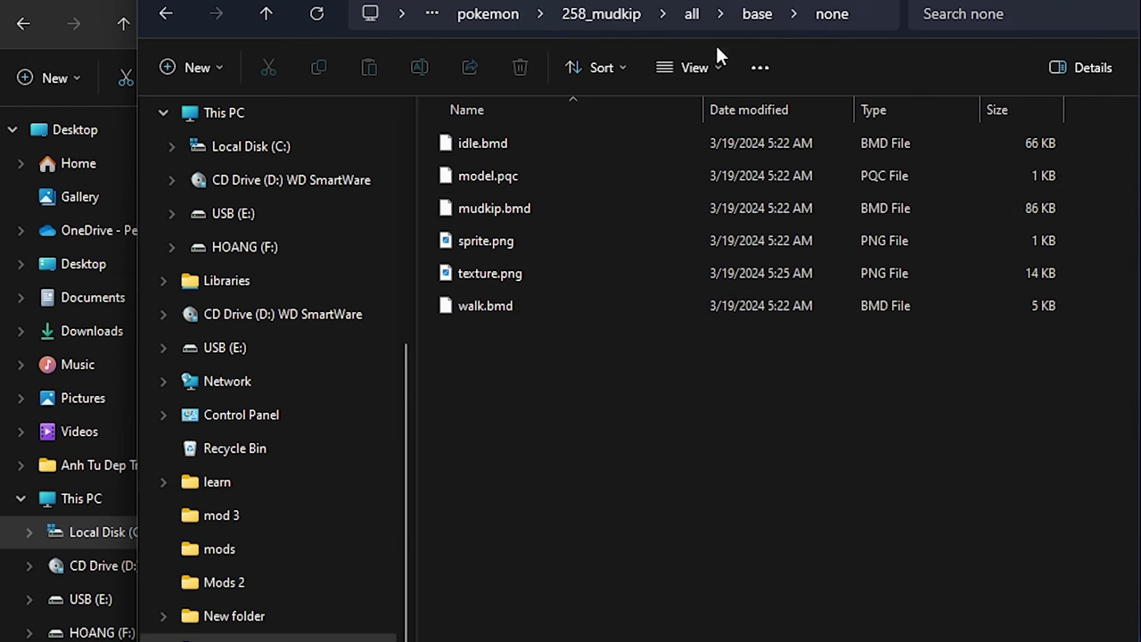
Step: Open sprite.png from the none folder and view the Mudkip sprite enlarged
left_click(483, 240)
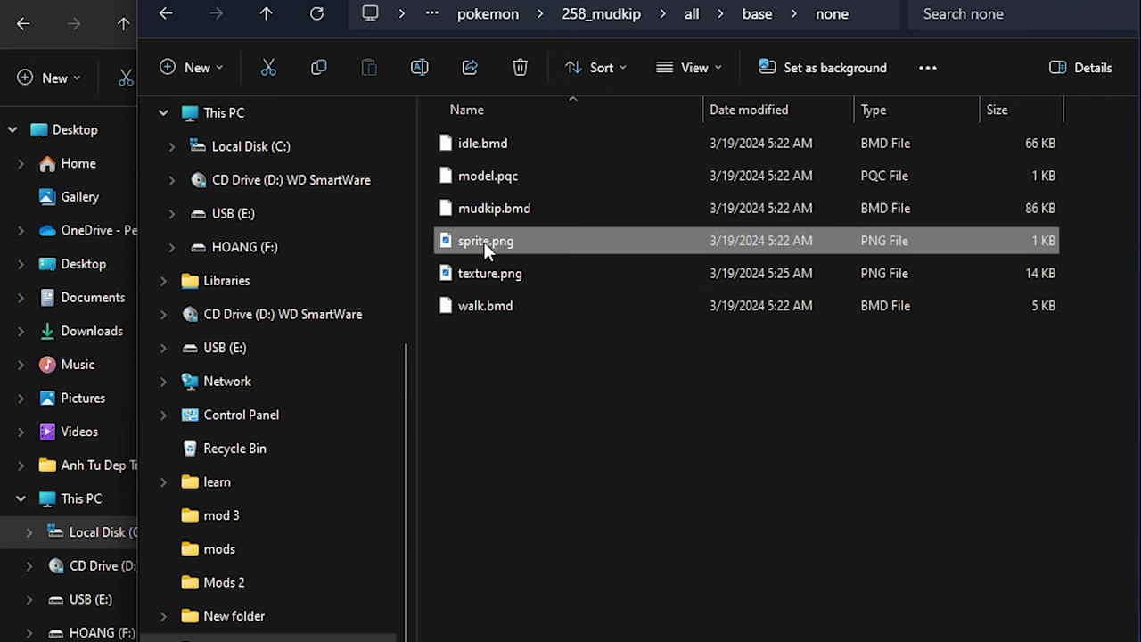
left_click(486, 277, "ctrl")
left_click(483, 277)
left_click(549, 241)
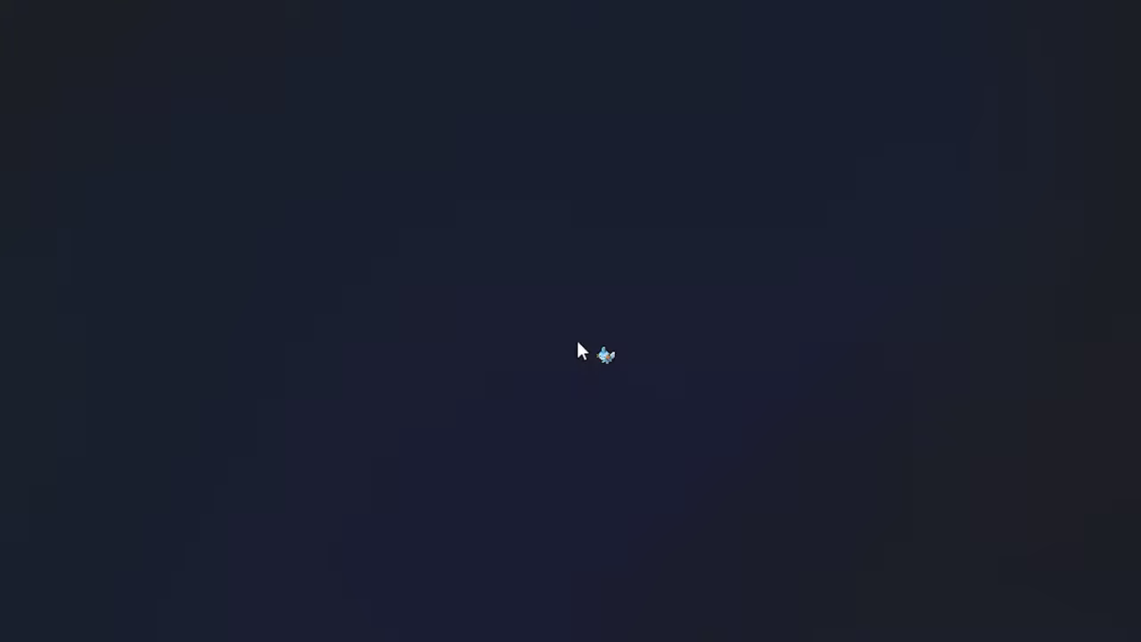
scroll(623, 361, "up", 4)
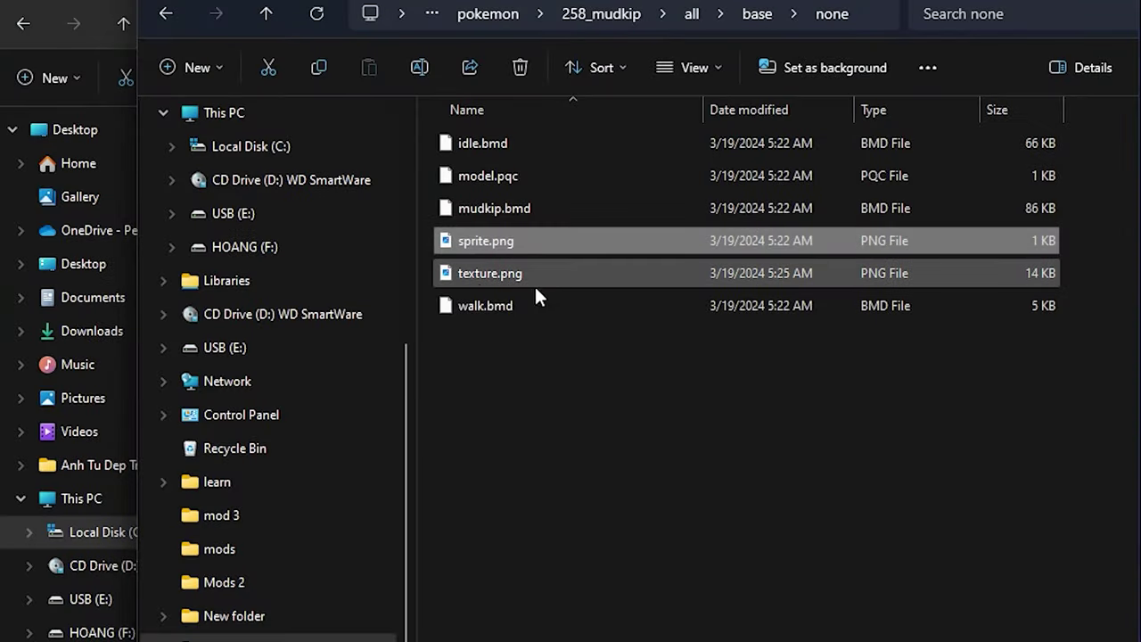
Step: Open texture.png to examine the Mudkip texture layout and return to the folder with the file selected
left_click(479, 282)
double_click(480, 282)
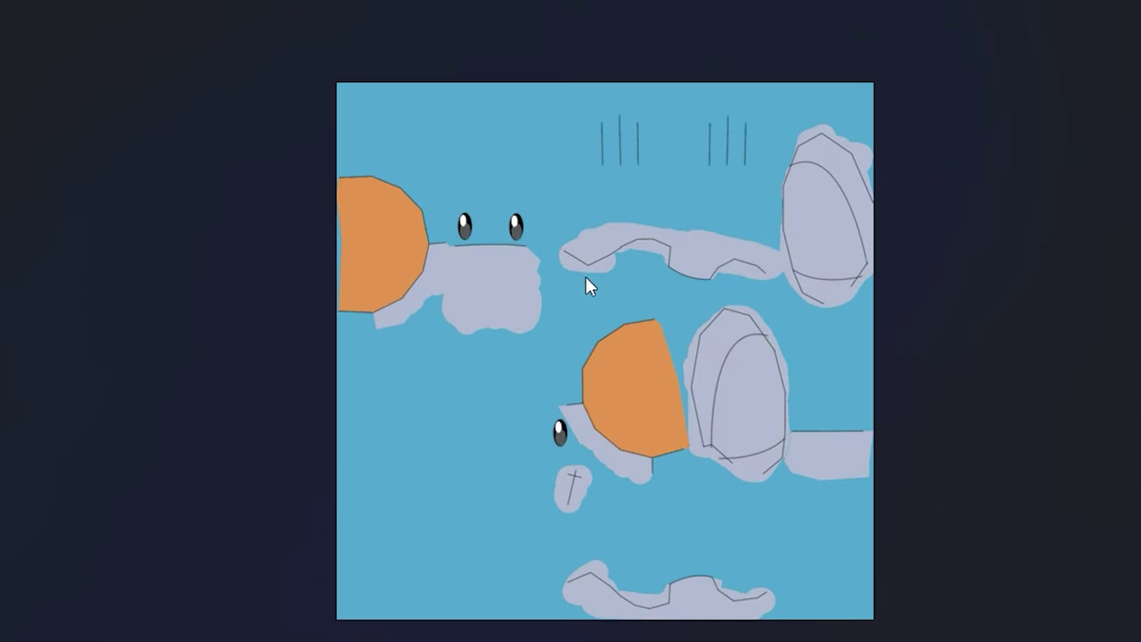
scroll(589, 285, "up", 2)
scroll(389, 392, "down", 2)
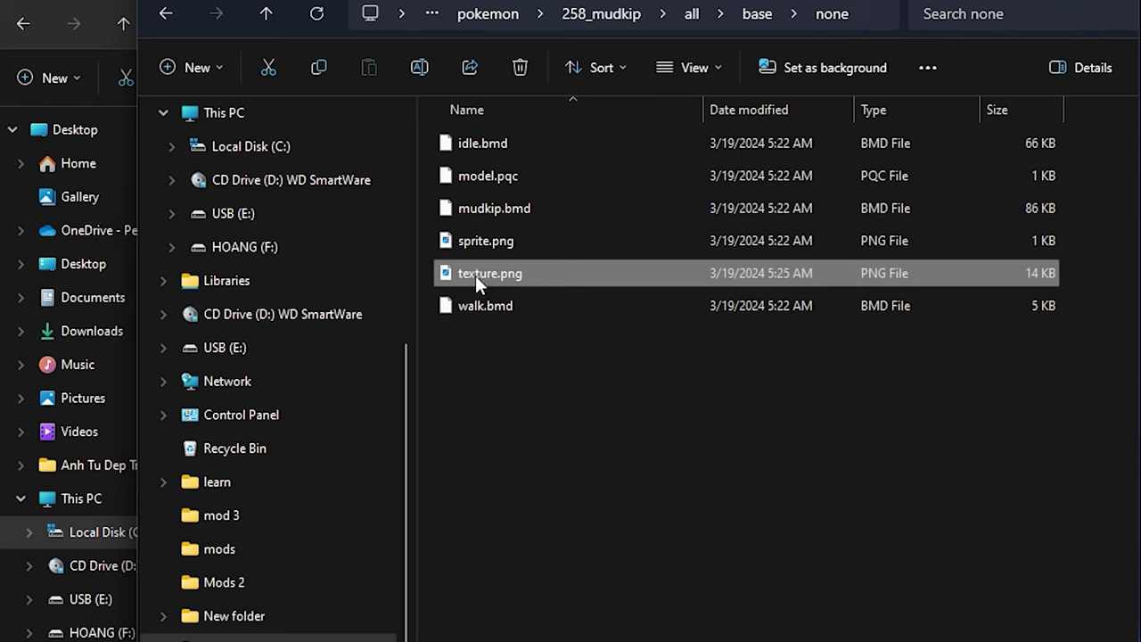
right_click(475, 275)
left_click(449, 347)
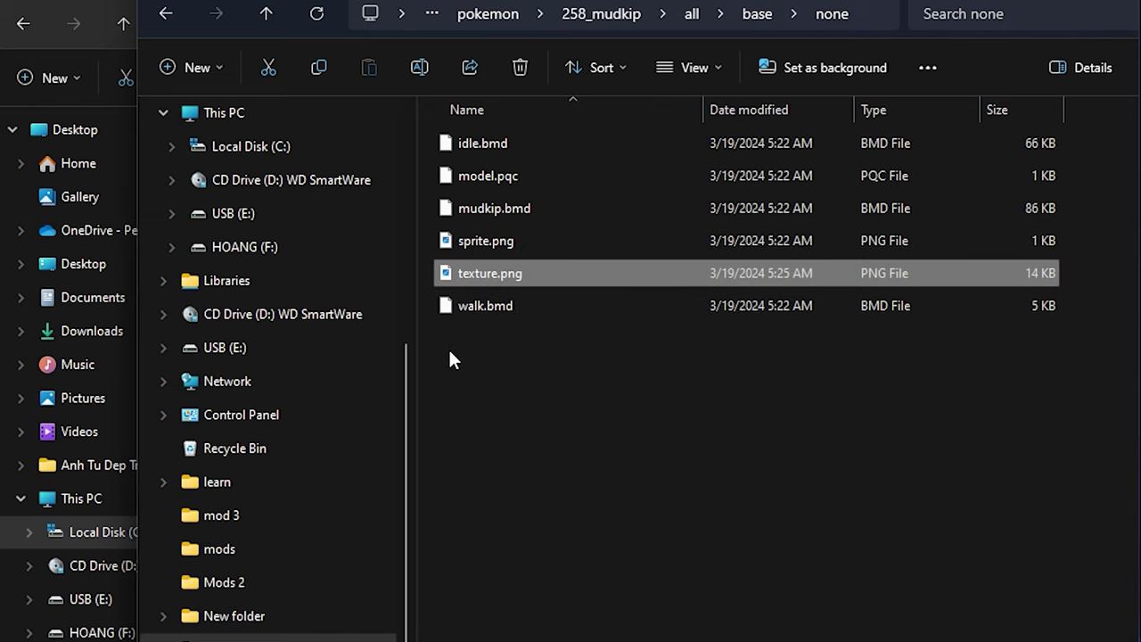
Step: Open texture.png from the none folder in Adobe Photoshop 2023
right_click(481, 275)
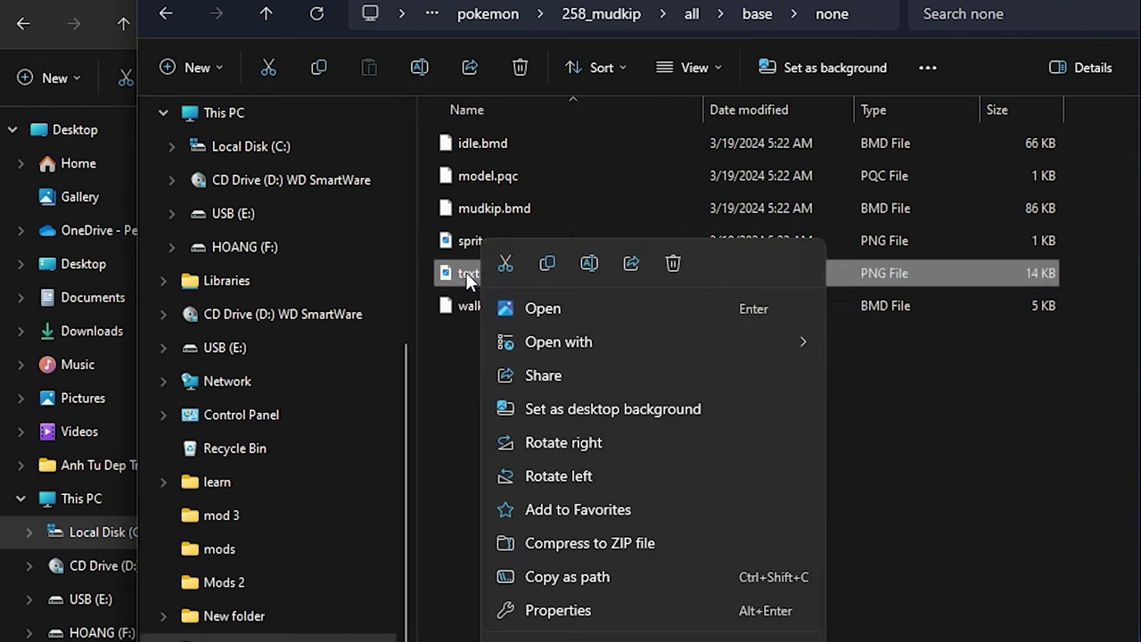
mouse_move(547, 347)
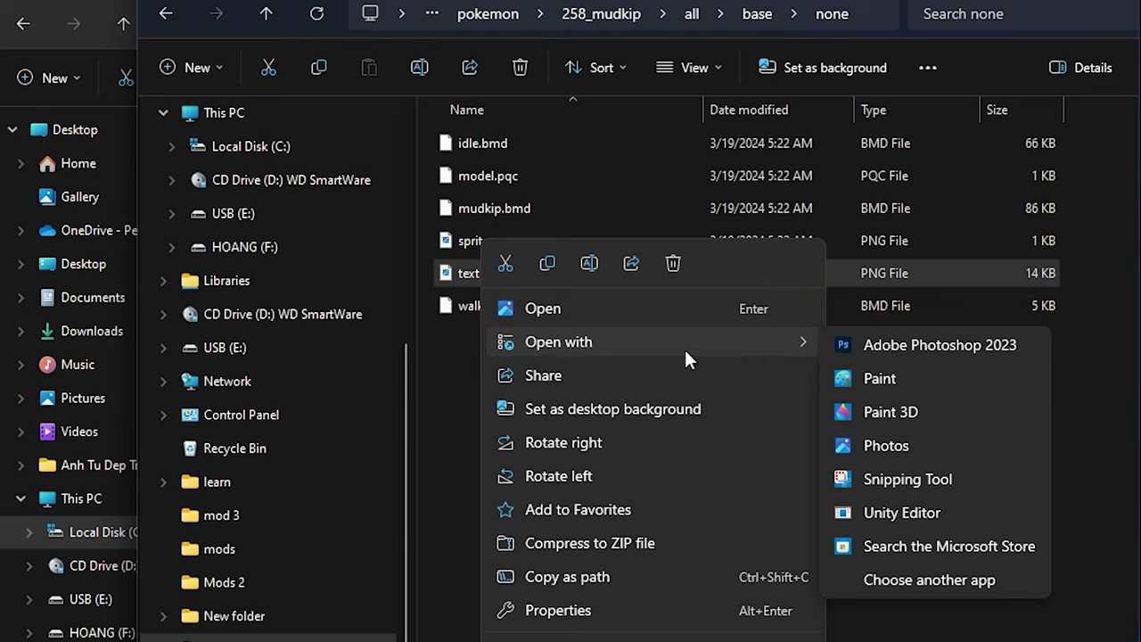
left_click(873, 345)
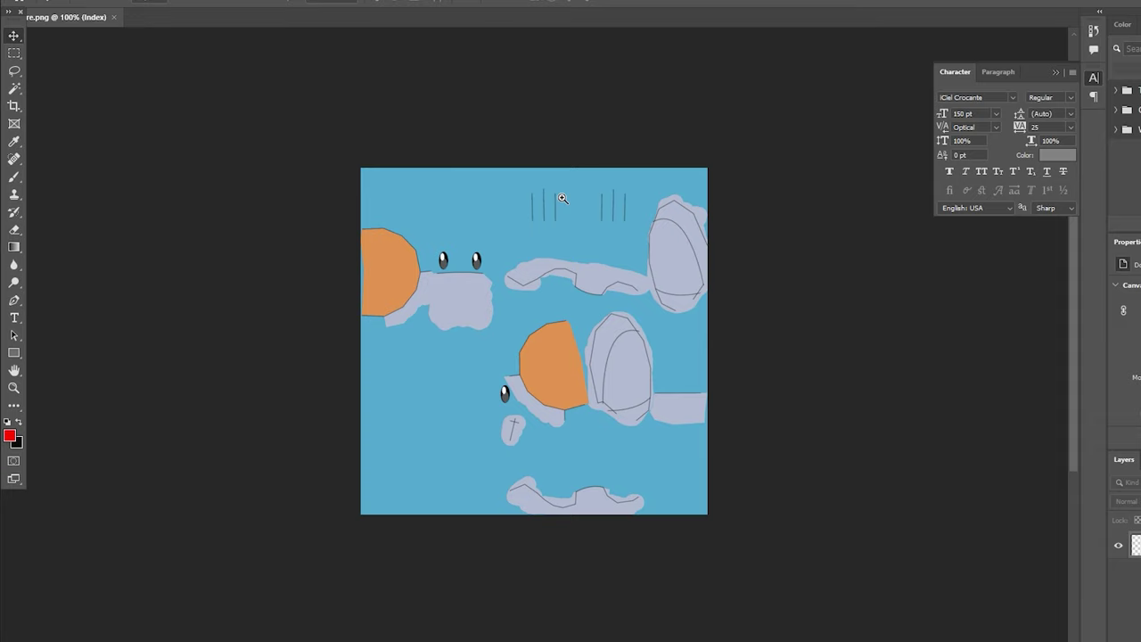
Step: Convert the texture image from indexed to RGB Color mode and unlock its background as a regular layer
scroll(563, 197, "up", 2)
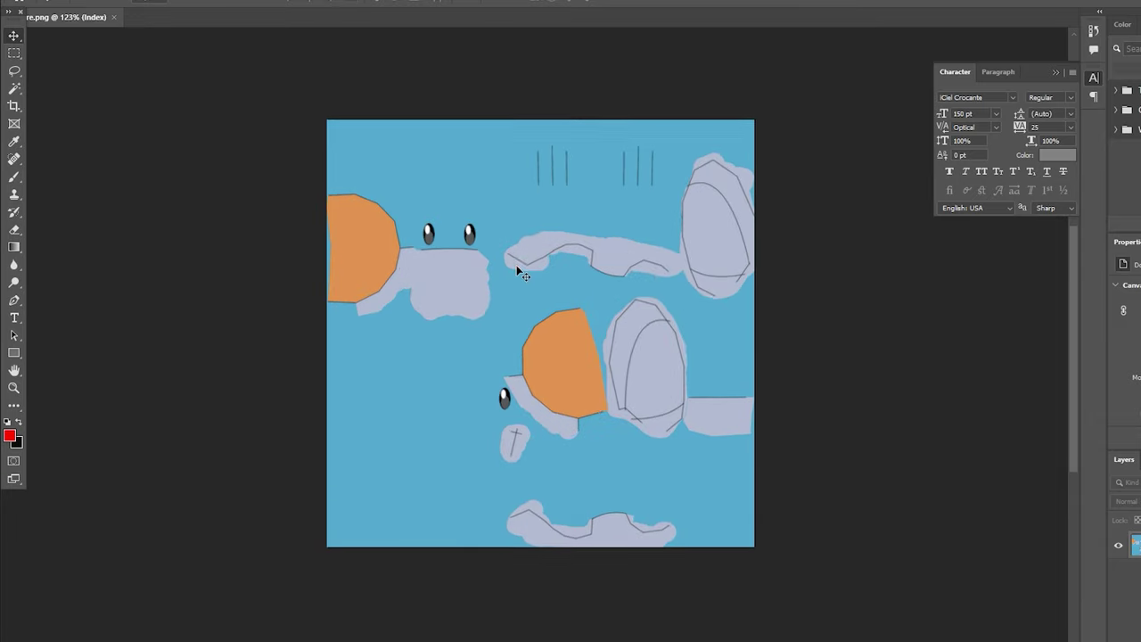
scroll(516, 264, "up", 1)
scroll(472, 356, "down", 2)
scroll(498, 255, "up", 1)
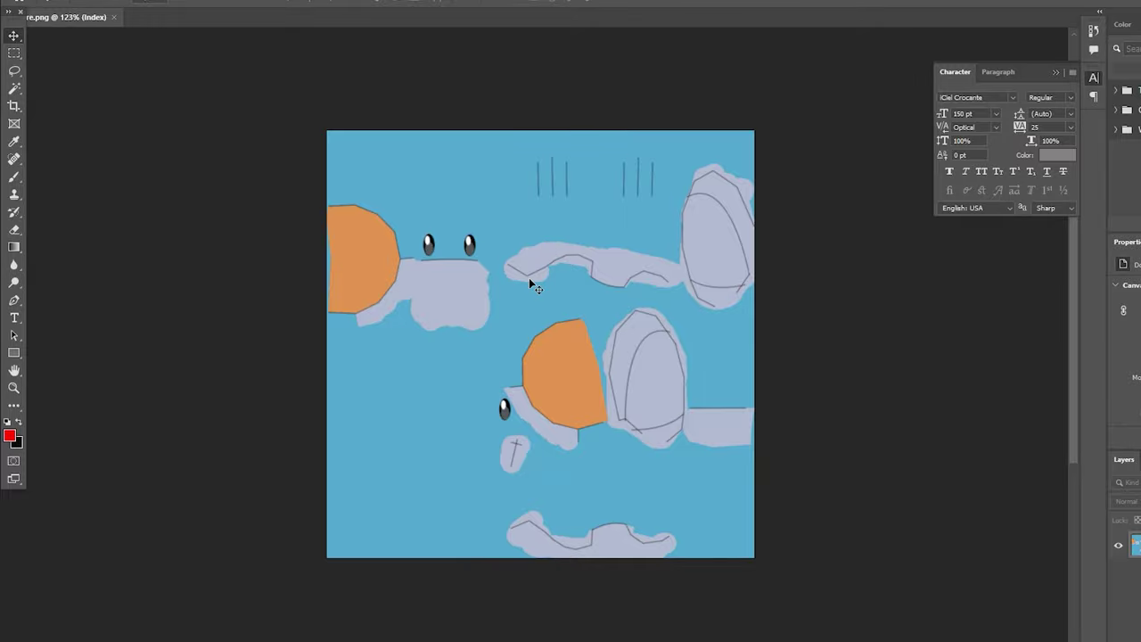
key("z")
left_click_drag(575, 348, 628, 347)
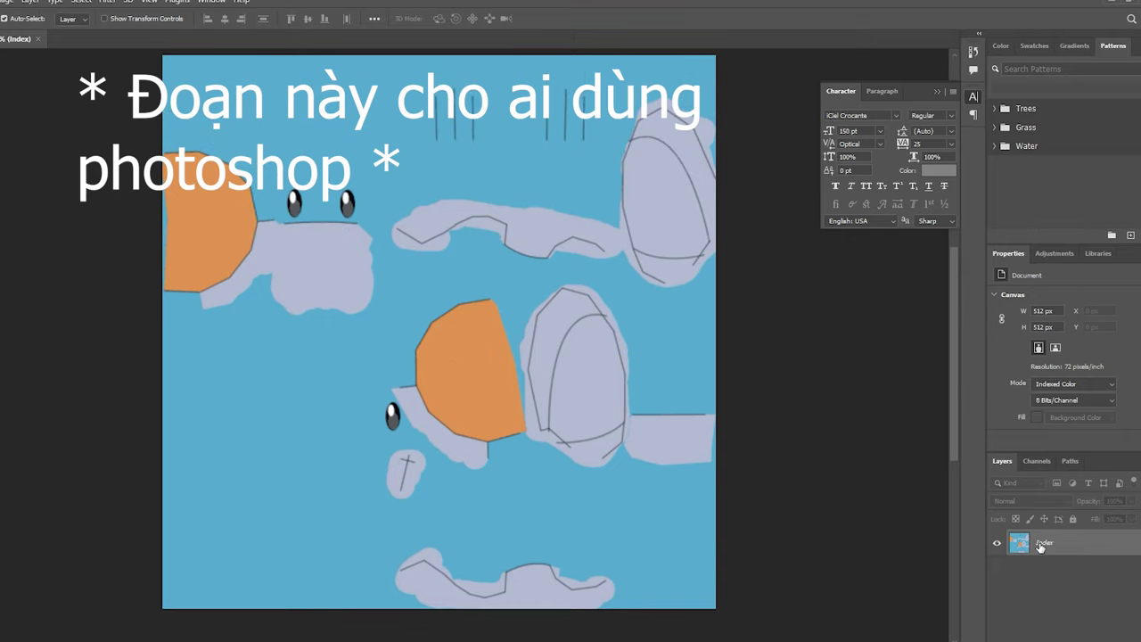
left_click(5, 2)
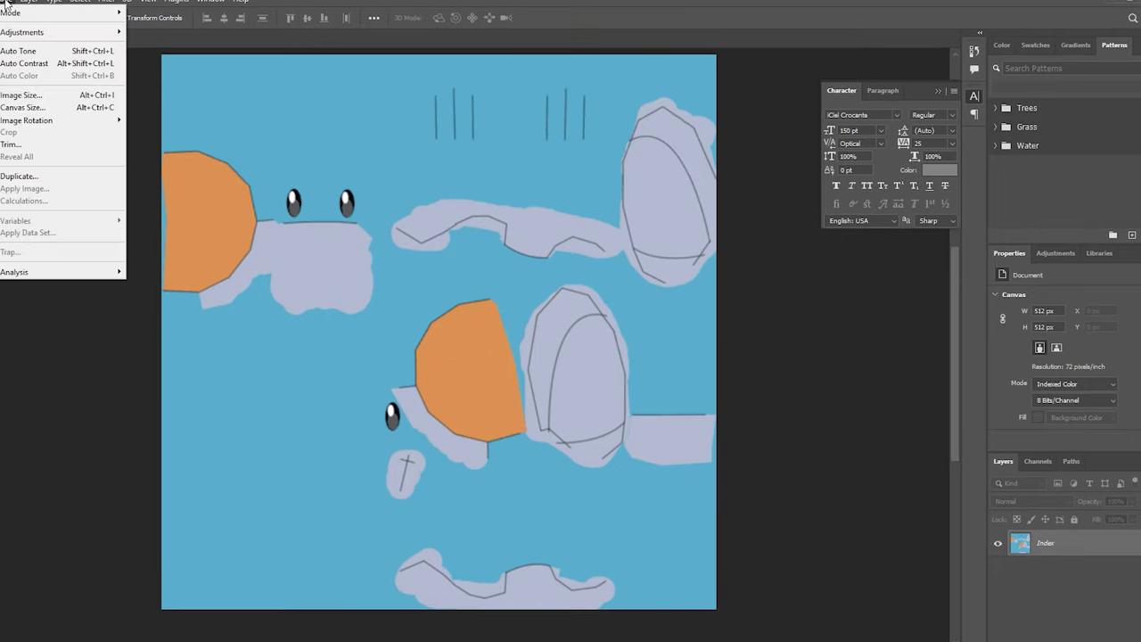
mouse_move(22, 12)
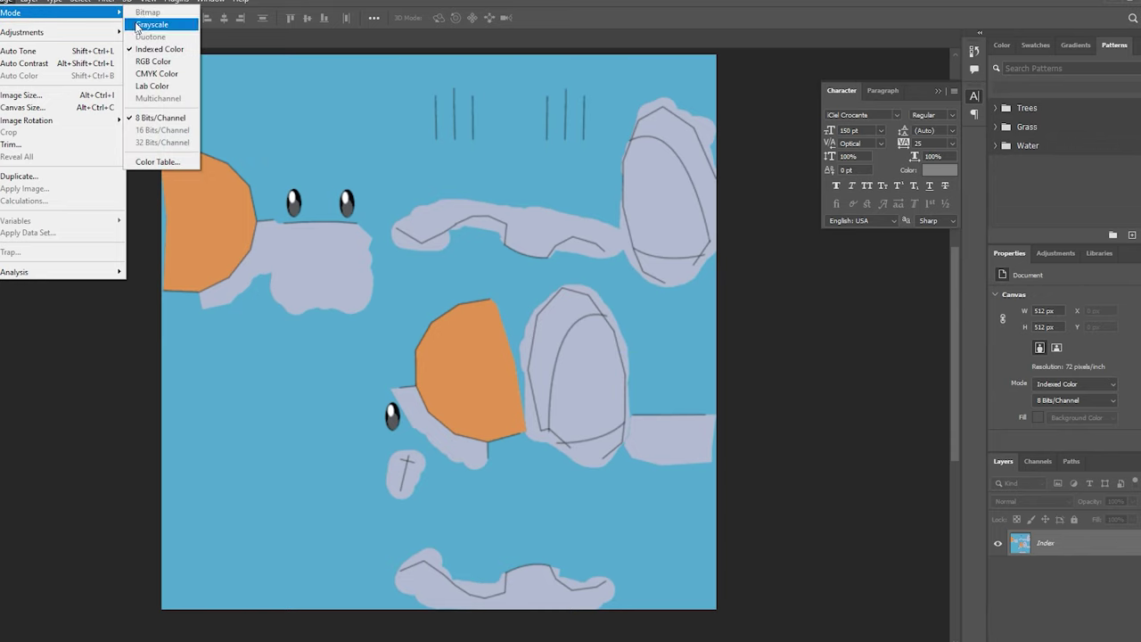
left_click(147, 61)
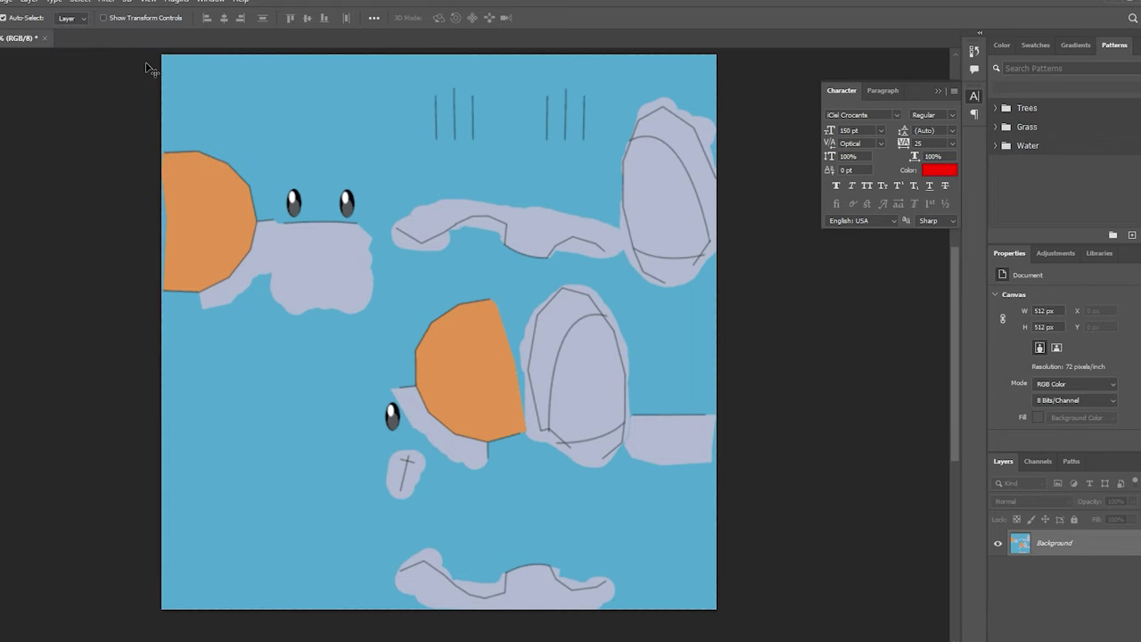
left_click(1133, 538)
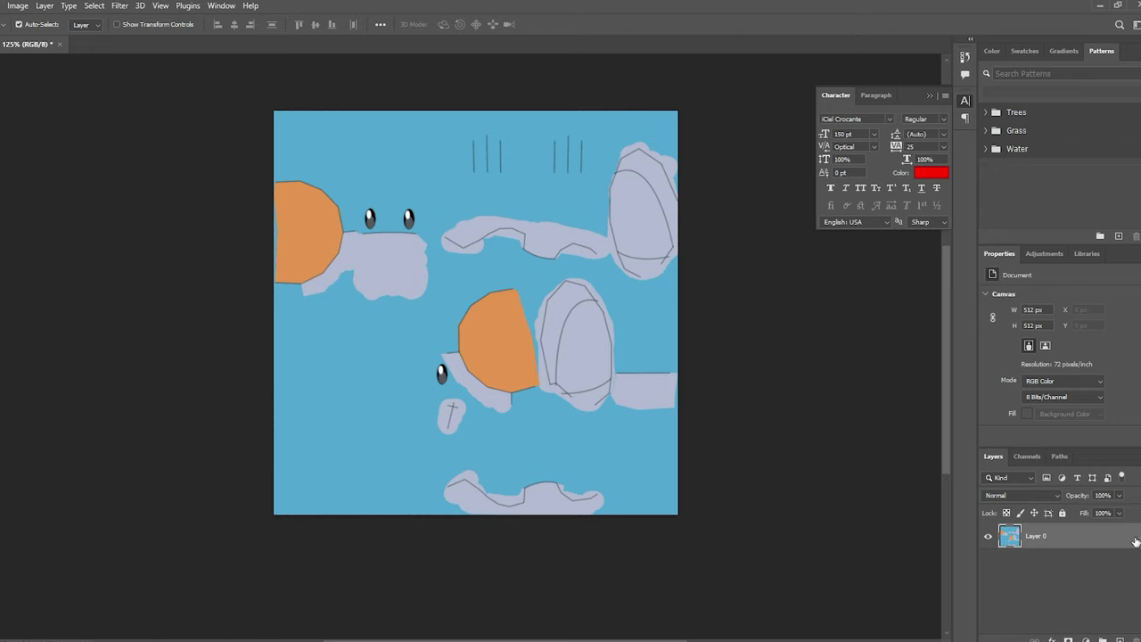
Step: Try painting broad soft red strokes across the middle of the texture with the Brush tool and undo each attempt
key("z")
left_click(624, 283, "alt")
left_click_drag(624, 284, 635, 283)
key("v")
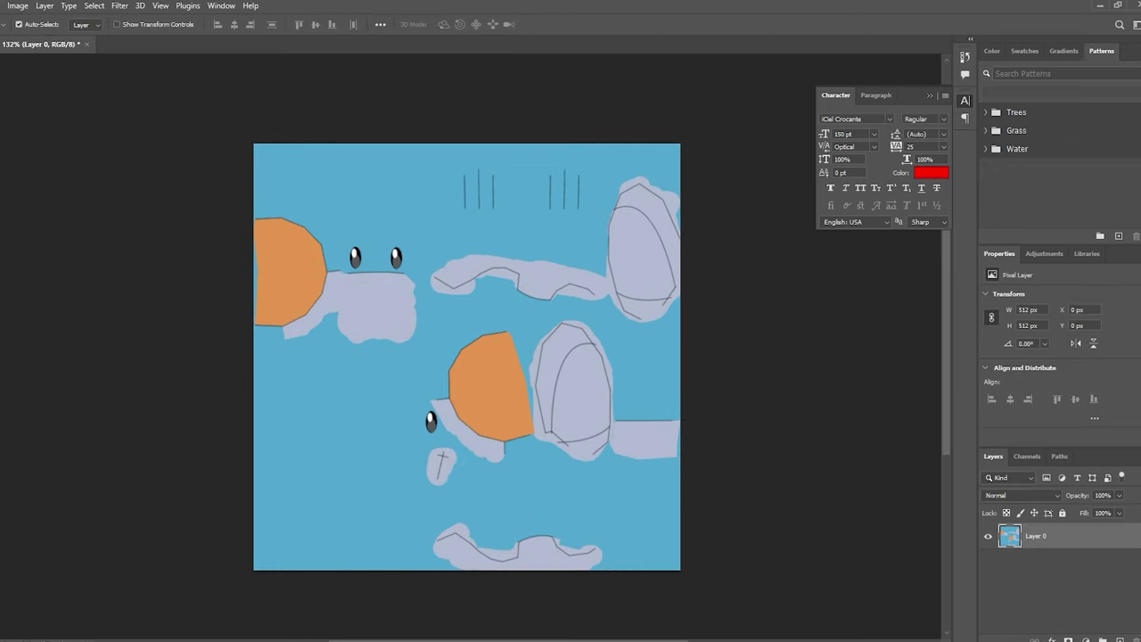
key("b")
mouse_move(383, 294)
left_mouse_down()
mouse_move(517, 329)
mouse_move(464, 393)
left_mouse_up()
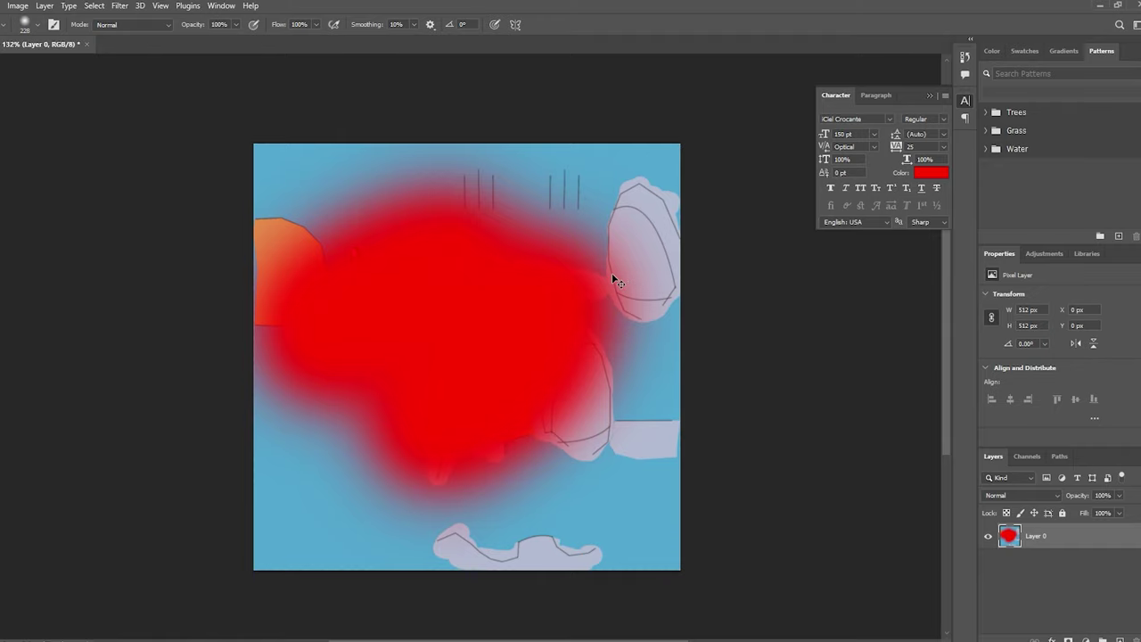
key("ctrl+z")
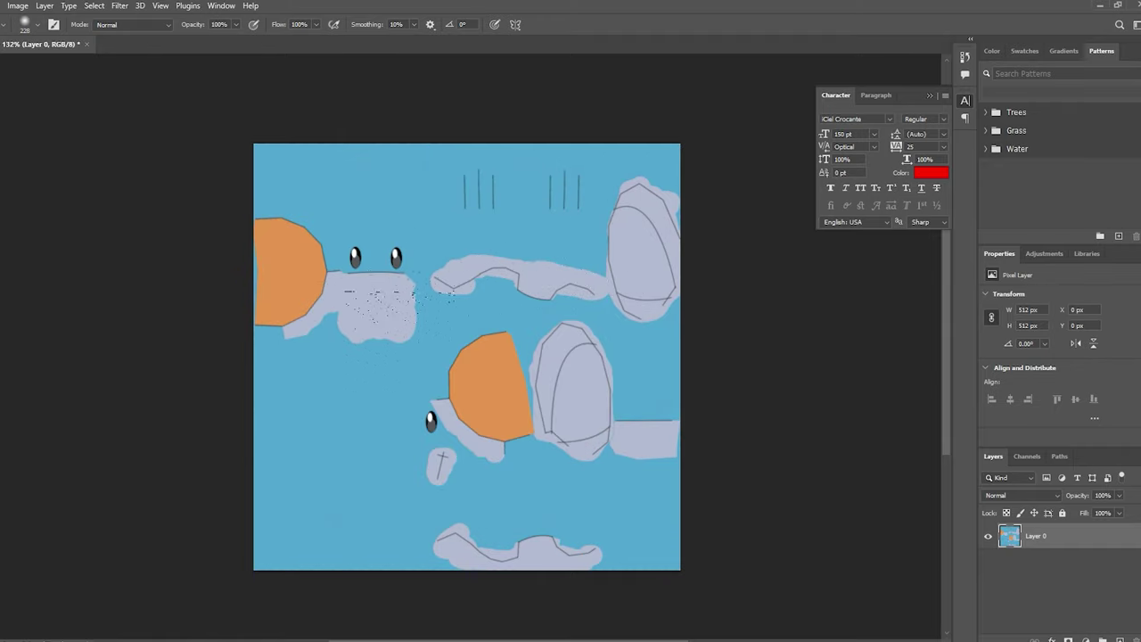
mouse_move(413, 295)
left_mouse_down()
mouse_move(437, 288)
mouse_move(562, 459)
left_mouse_up()
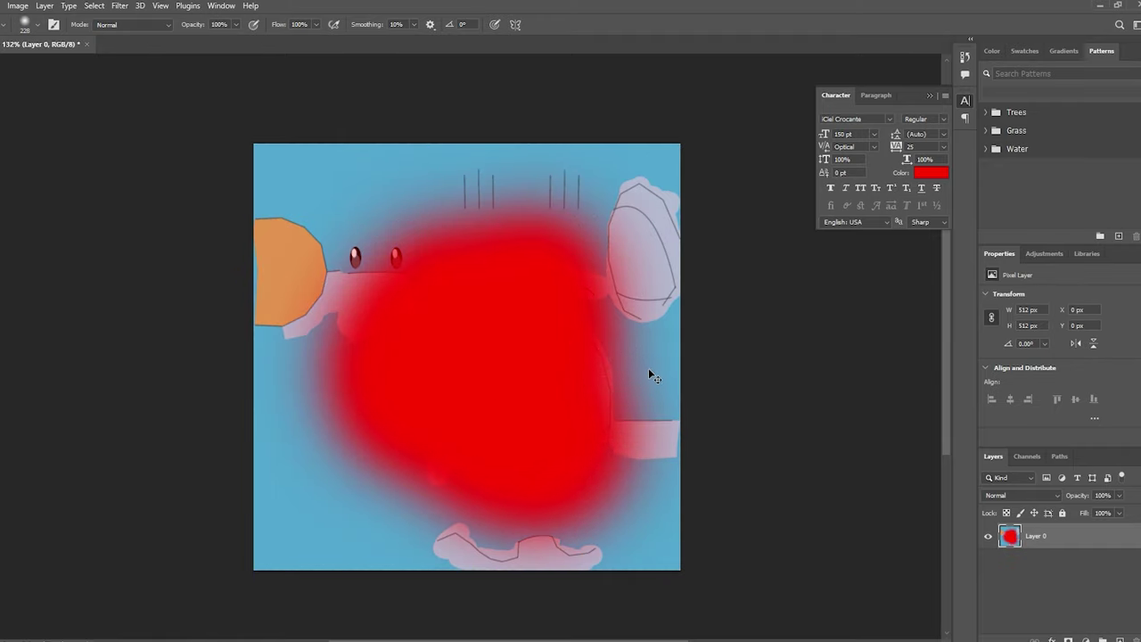
key("ctrl+z")
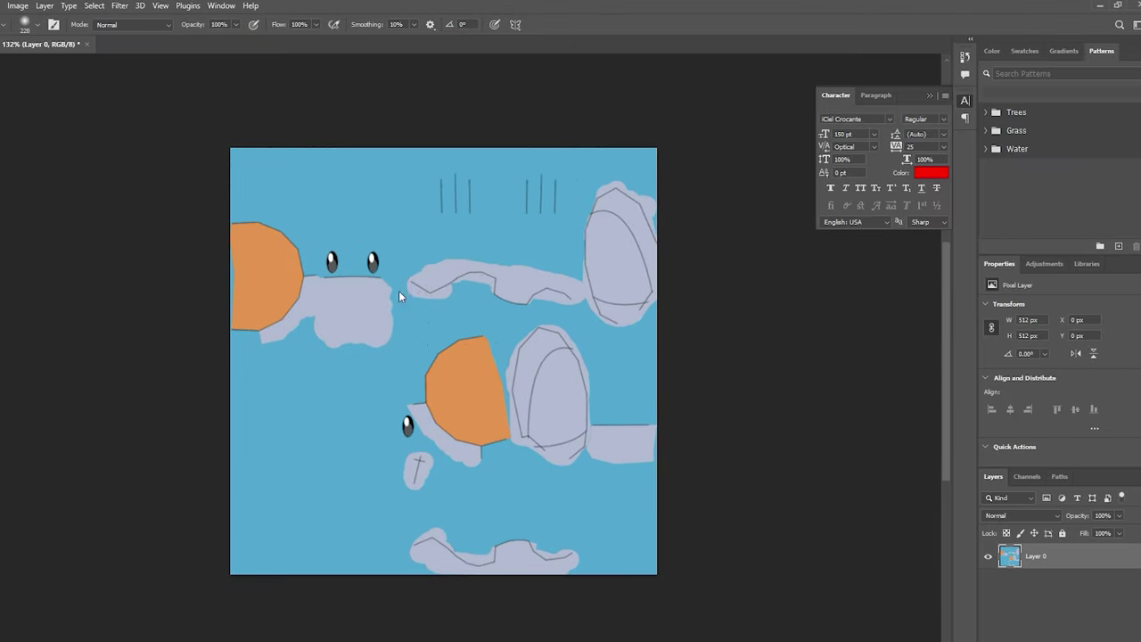
Step: Set the brush size to 9 px and paint a black-outlined white eye with red iris and eyebrow over Mudkip's upper right eye
right_click(399, 297)
double_click(524, 305)
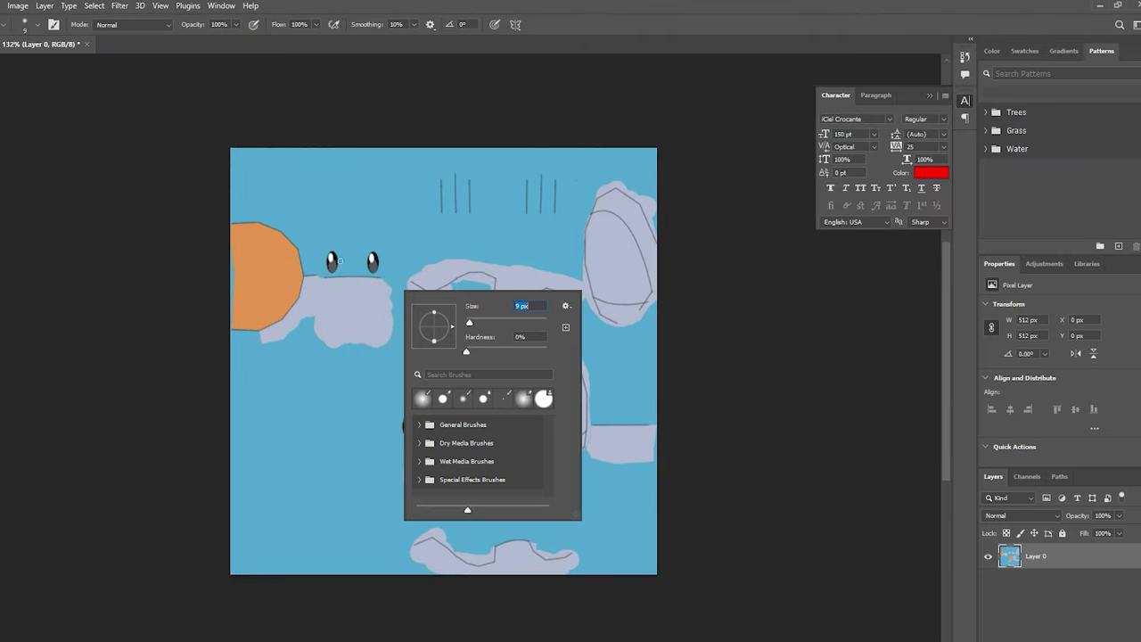
key("Return")
left_click(538, 265)
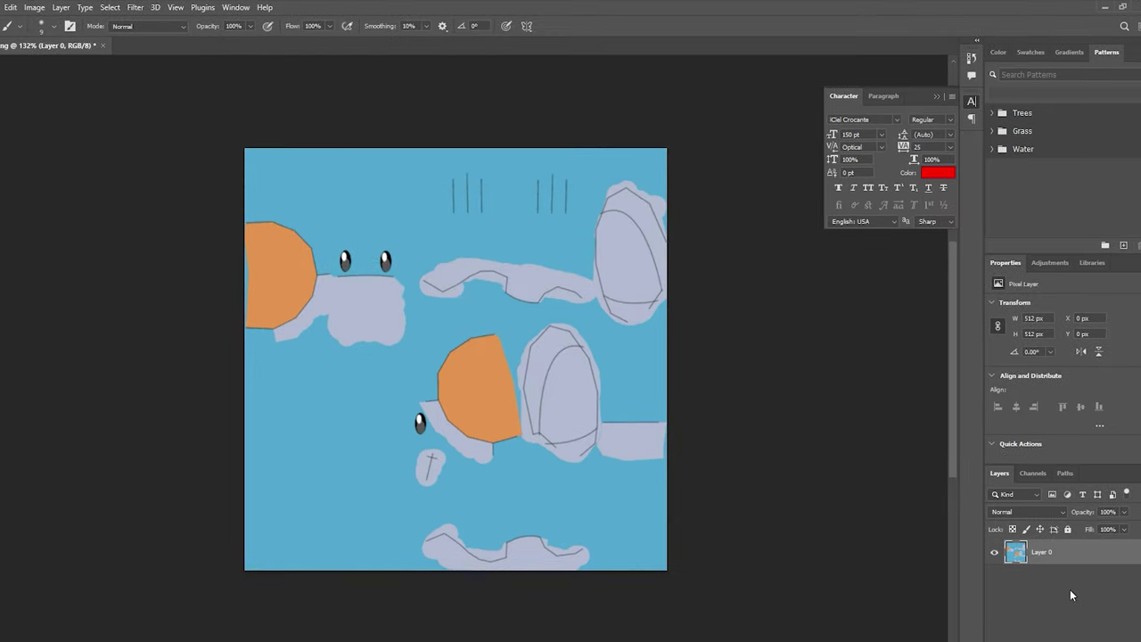
left_click(553, 266)
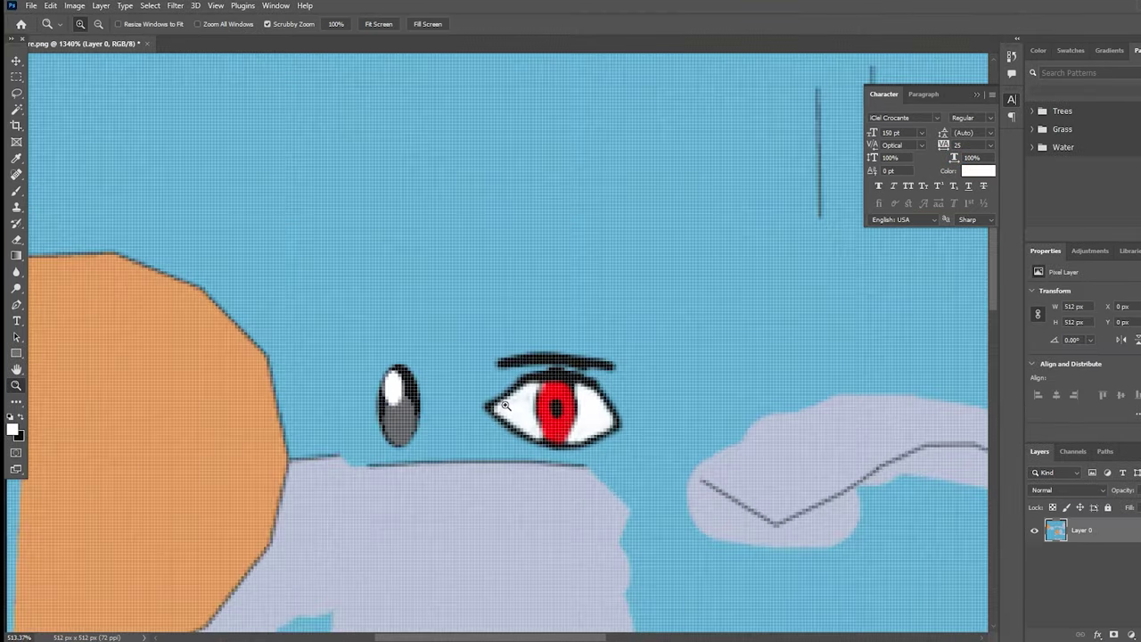
Step: Select the painted red eye with its eyebrow using a rectangular marquee and copy it to a new layer
mouse_move(505, 406)
left_mouse_down()
mouse_move(416, 413)
mouse_move(499, 410)
left_mouse_up()
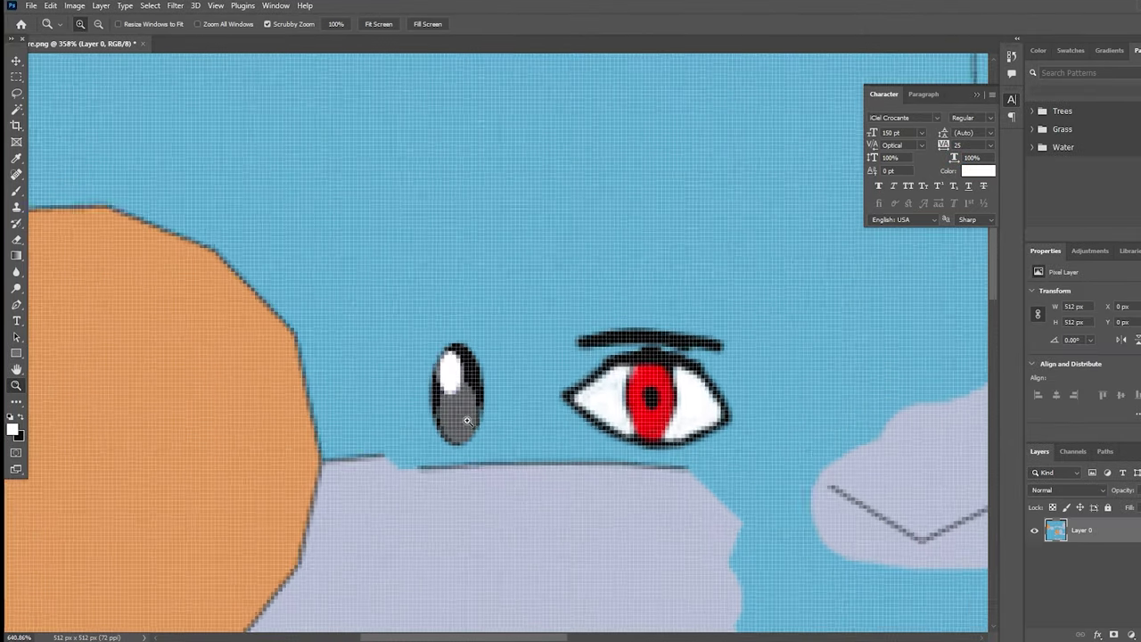
key("b")
left_click(18, 78)
left_click_drag(544, 299, 782, 454)
key("ctrl+j")
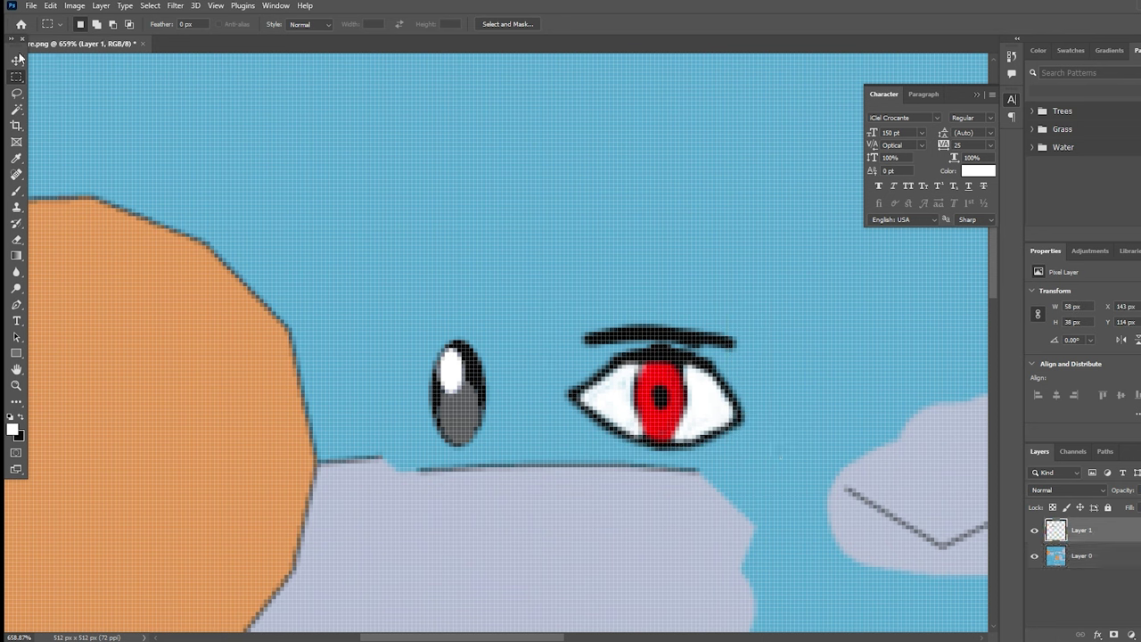
Step: Move the copied eye over the remaining original eye beside it and flip it horizontally to mirror the painted one
key("v")
left_click_drag(637, 381, 484, 382)
key("ctrl+t")
right_click(463, 391)
left_click(491, 369)
key("Return")
key("z")
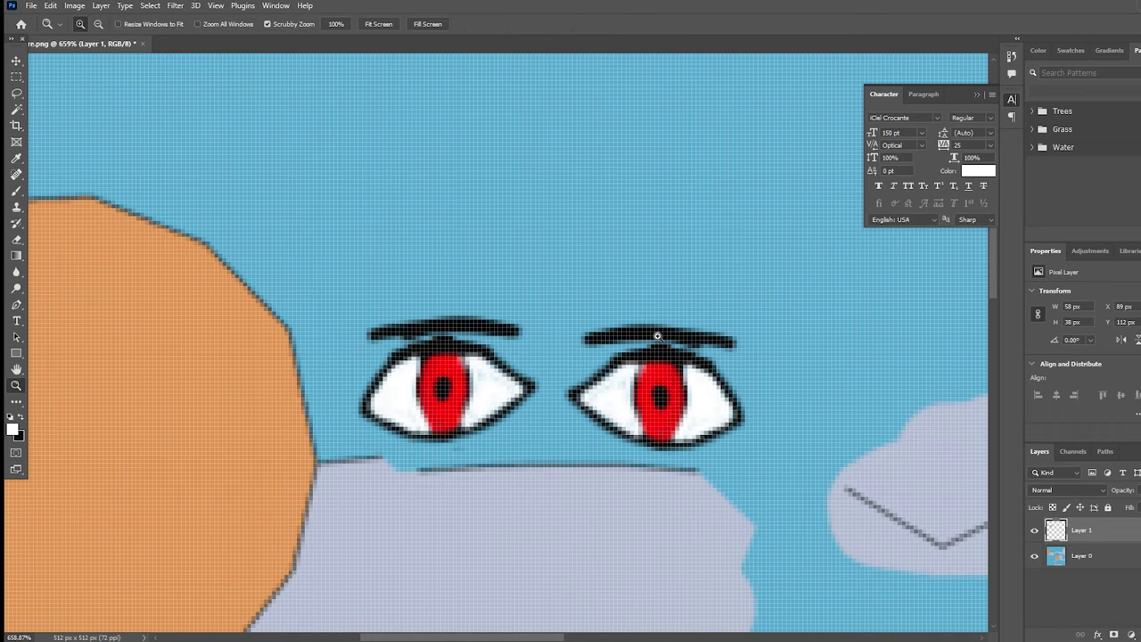
Step: Draw a white heart pierced by an upward arrow on the orange shape near the texture's centre with the Brush tool
left_click_drag(657, 336, 478, 360)
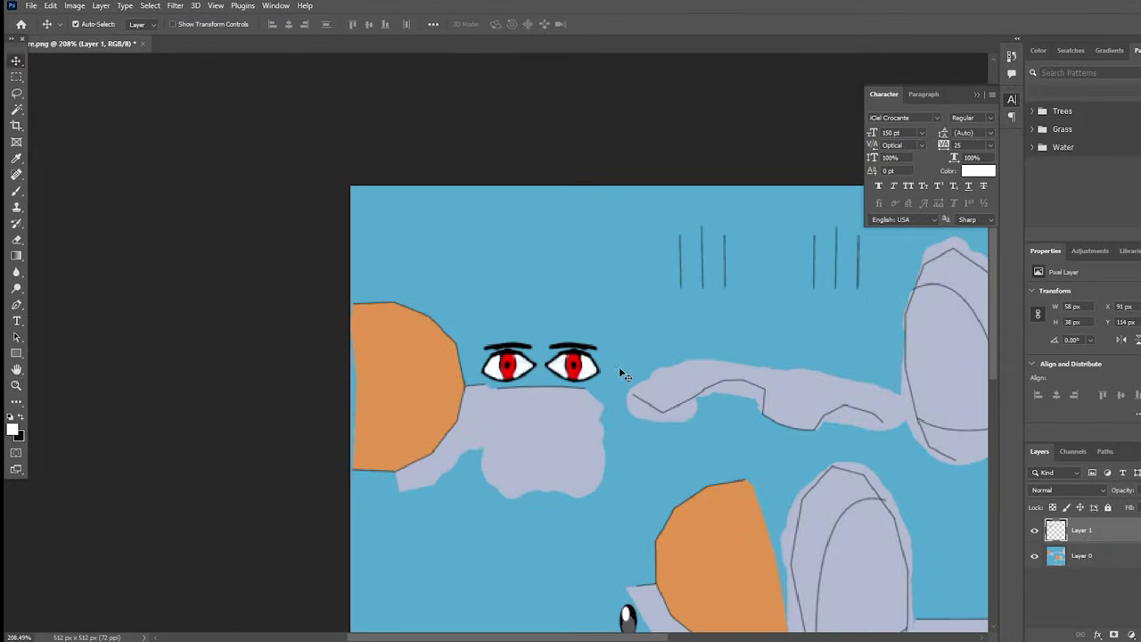
left_click_drag(619, 367, 731, 396)
scroll(630, 379, "up", 1)
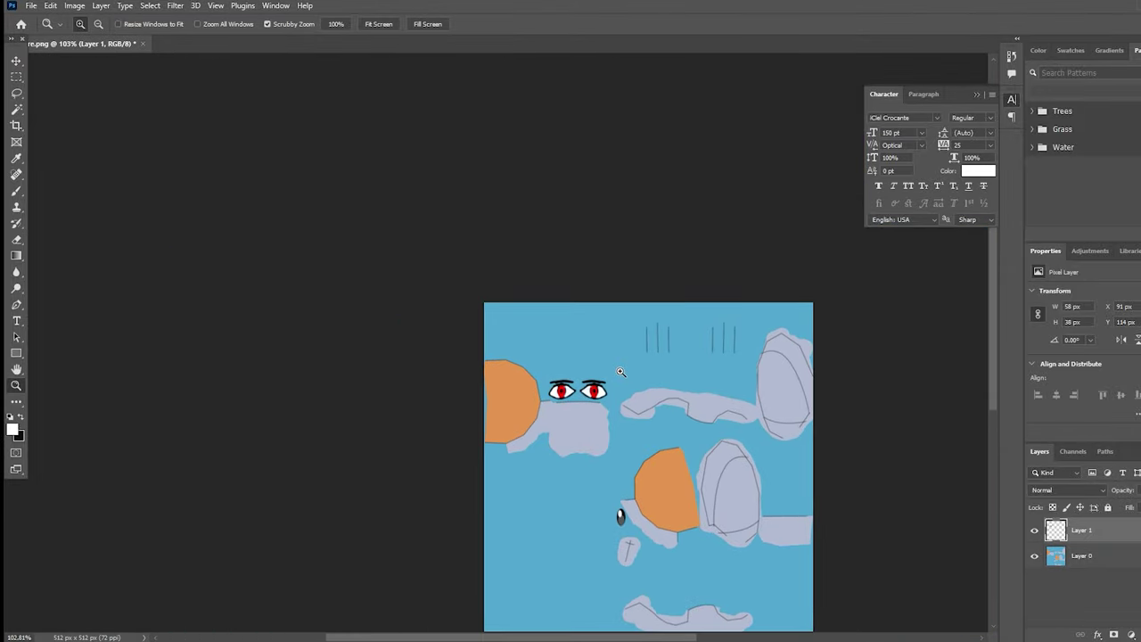
scroll(740, 392, "down", 1)
scroll(740, 392, "down", 1)
left_click_drag(688, 428, 767, 428)
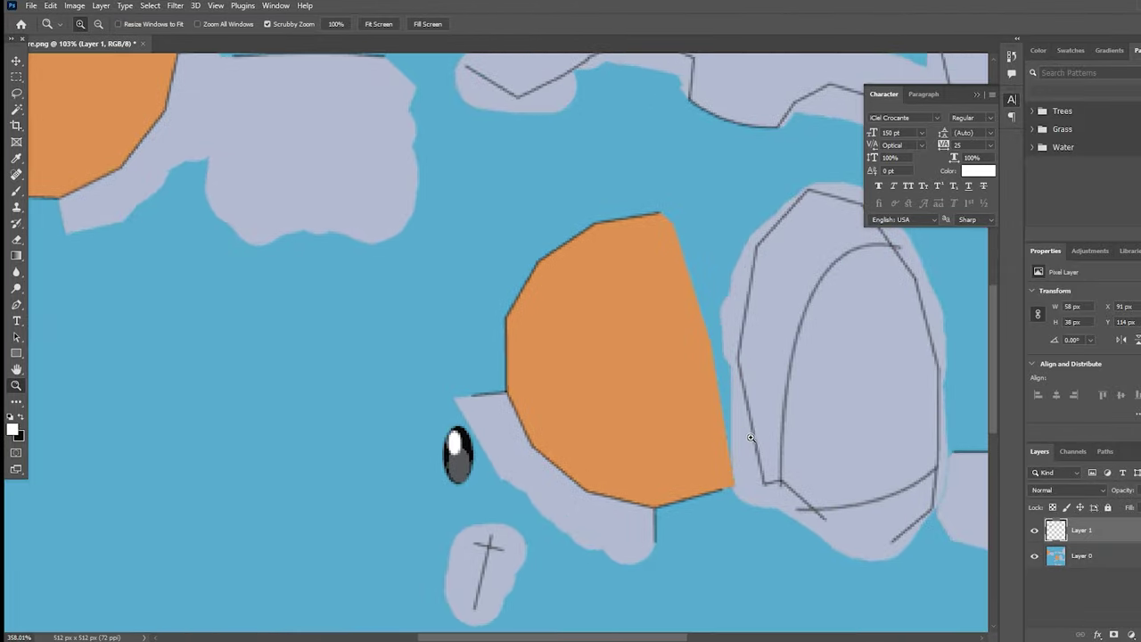
key("v")
scroll(602, 361, "down", 7)
scroll(602, 360, "up", 10)
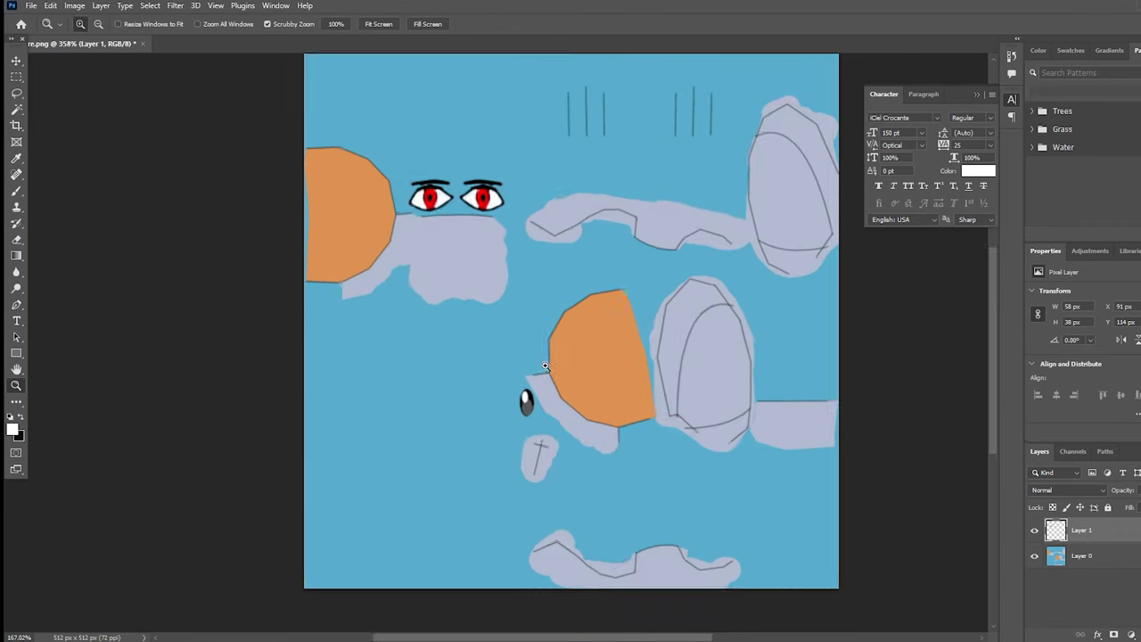
left_click(16, 192)
mouse_move(566, 430)
left_mouse_down()
mouse_move(535, 307)
mouse_move(718, 355)
mouse_move(560, 429)
left_mouse_up()
mouse_move(651, 500)
left_mouse_down()
mouse_move(614, 264)
mouse_move(587, 283)
left_mouse_up()
left_click_drag(614, 262, 642, 290)
Step: Try drawing a white w-shaped curve on the orange shape at the texture's left edge and undo it
scroll(615, 268, "down", 6)
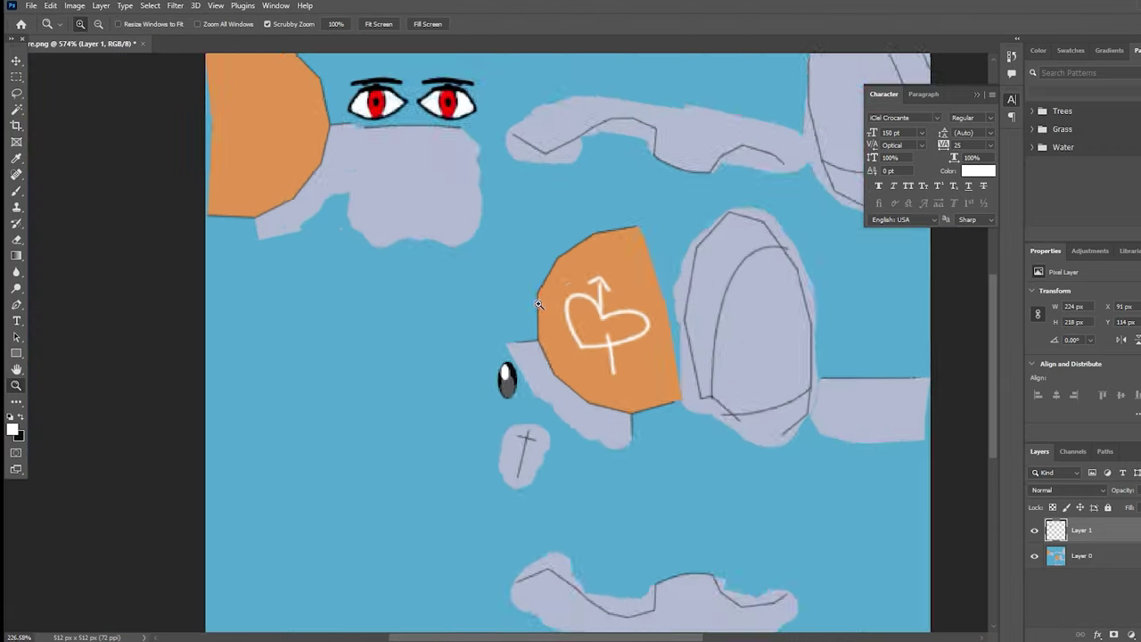
scroll(349, 284, "up", 8)
mouse_move(350, 284)
left_mouse_down()
mouse_move(426, 377)
mouse_move(558, 267)
left_mouse_up()
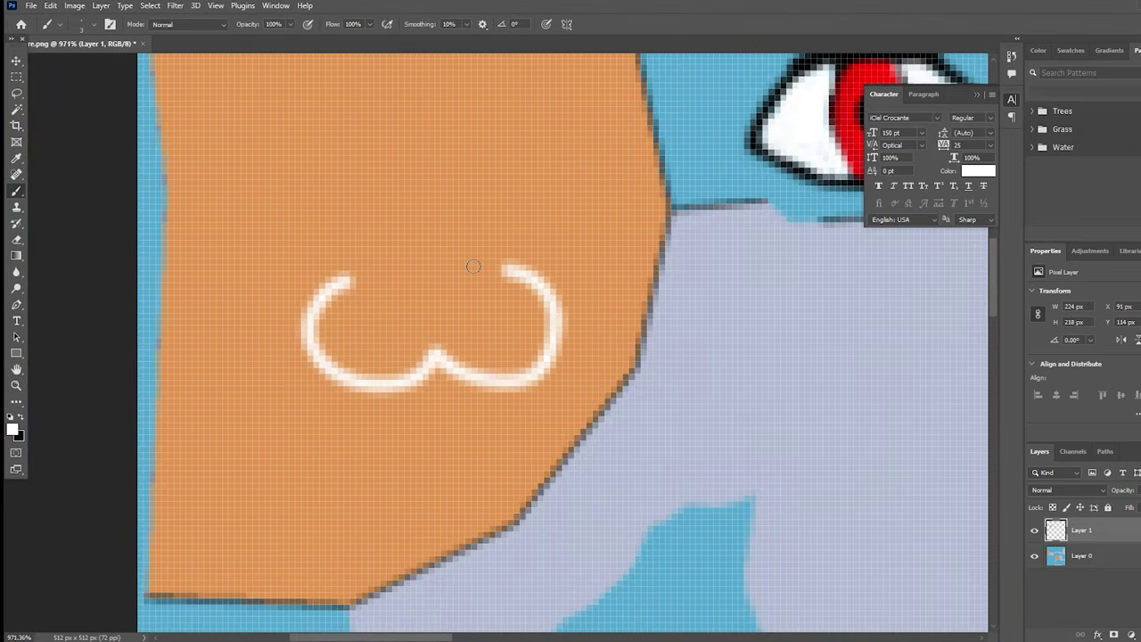
key("ctrl+z")
scroll(562, 135, "down", 10)
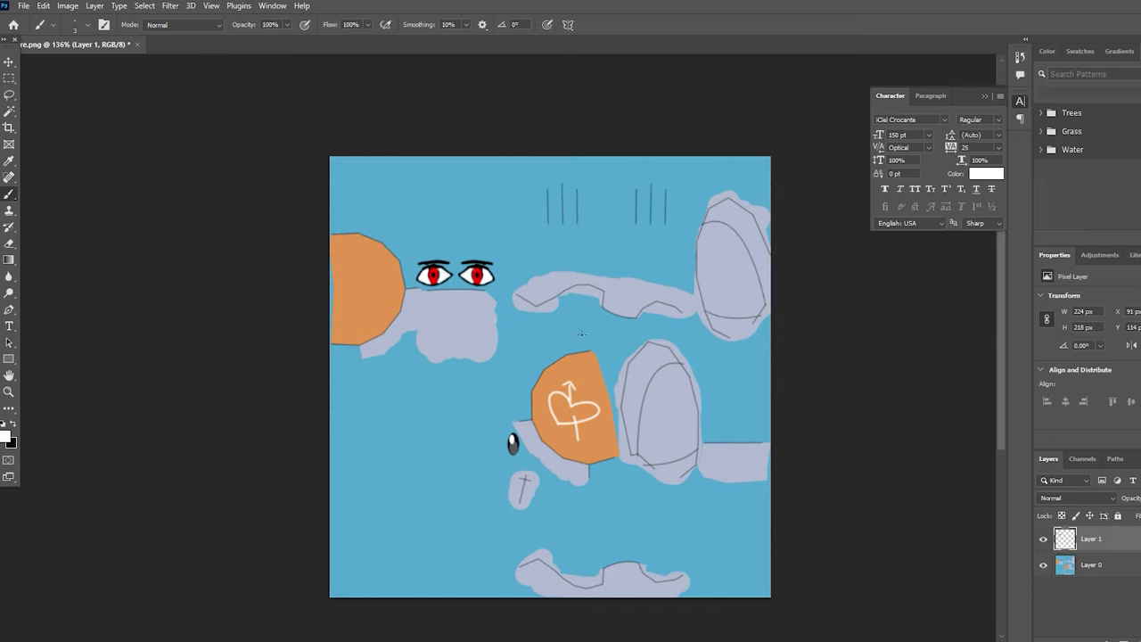
Step: Switch to File Explorer, copy the full path of the Mudkip none folder, and return to Photoshop
mouse_move(720, 591)
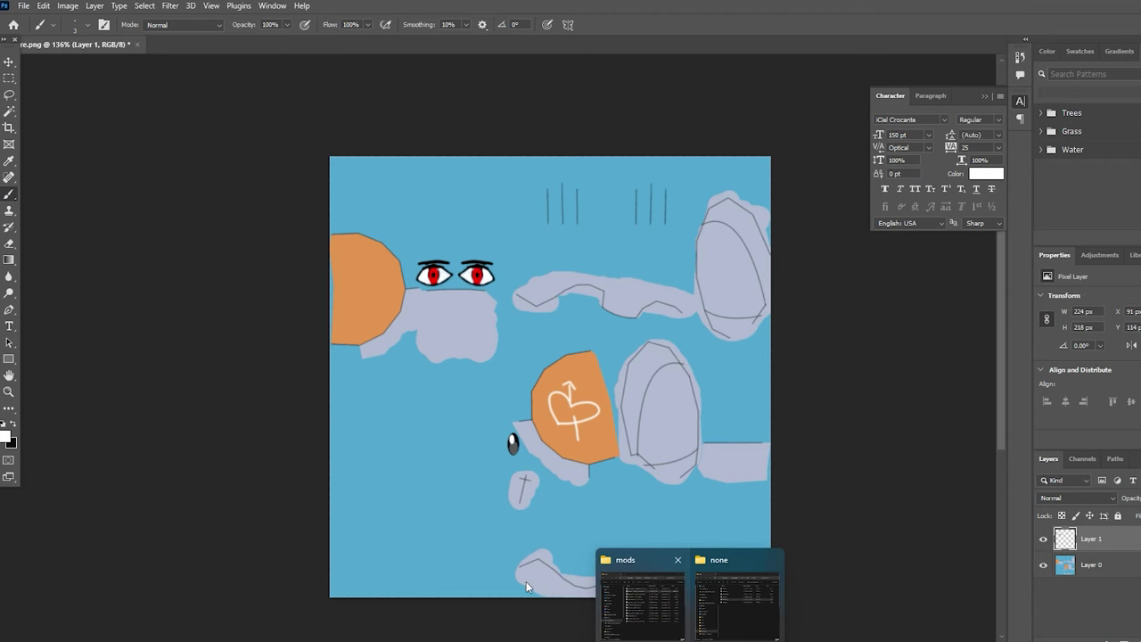
left_click(737, 593)
left_click(570, 355)
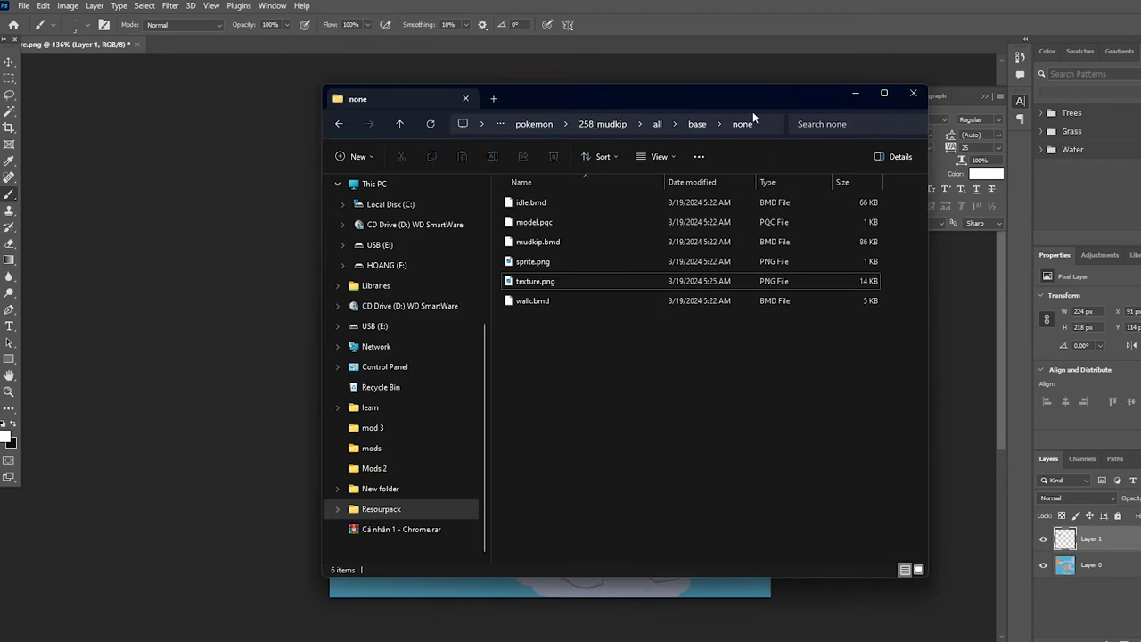
left_click_drag(763, 88, 731, 101)
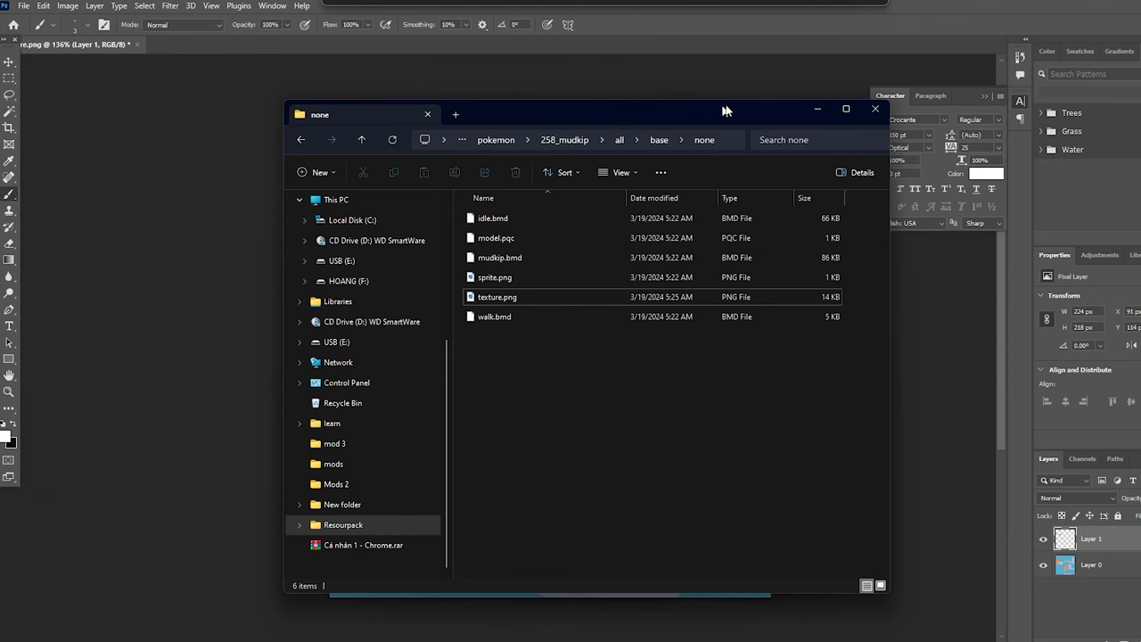
left_click(728, 139)
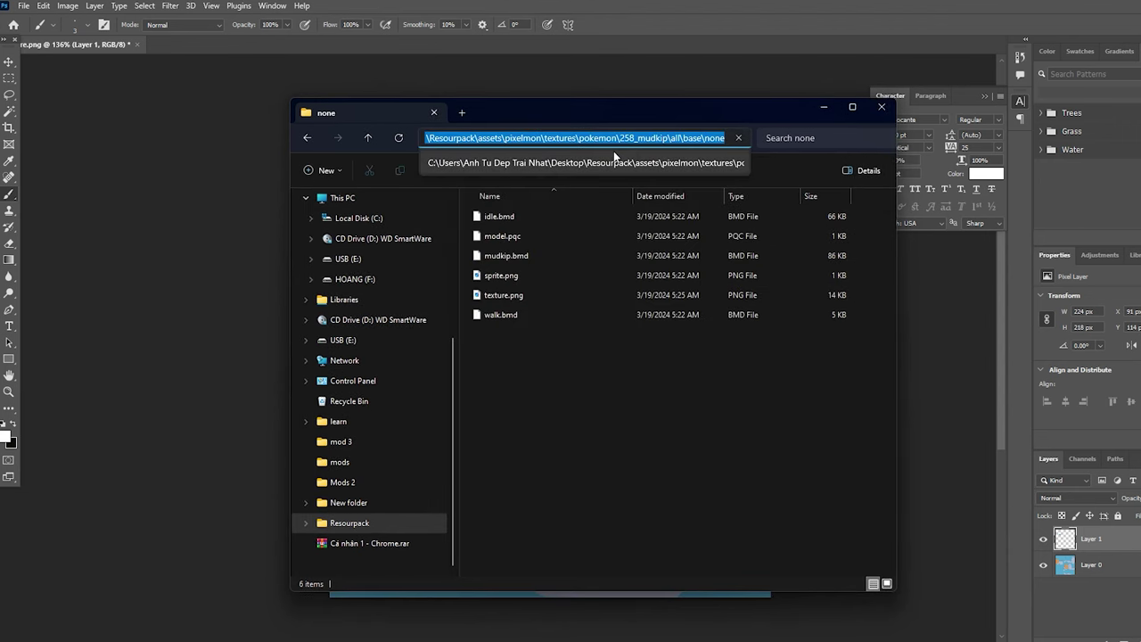
right_click(613, 142)
left_click(657, 171)
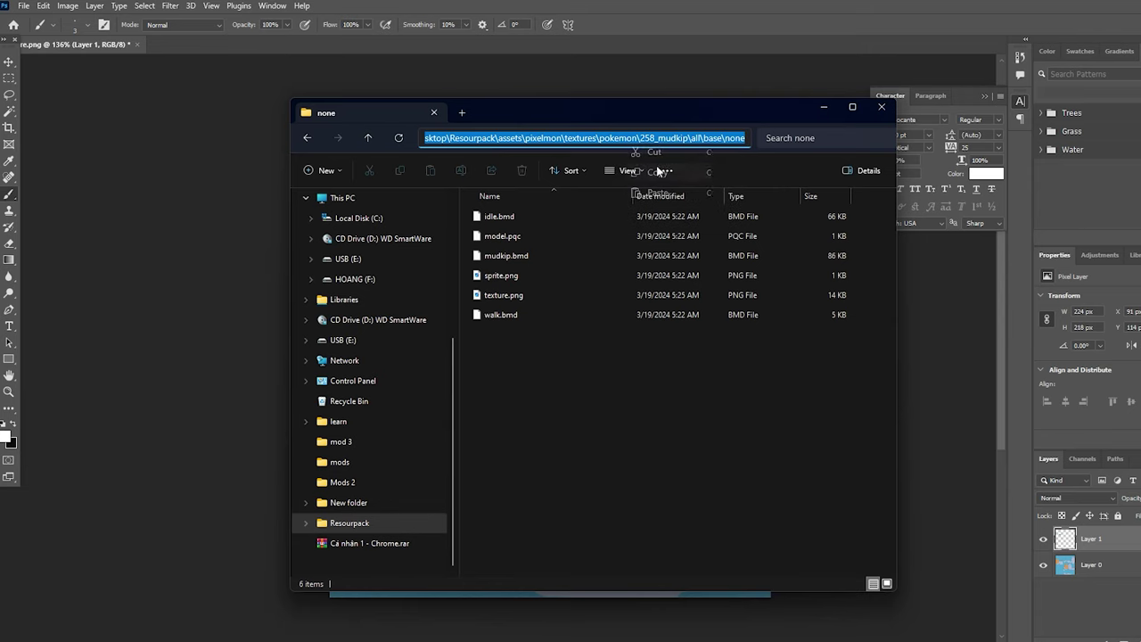
left_click(826, 103)
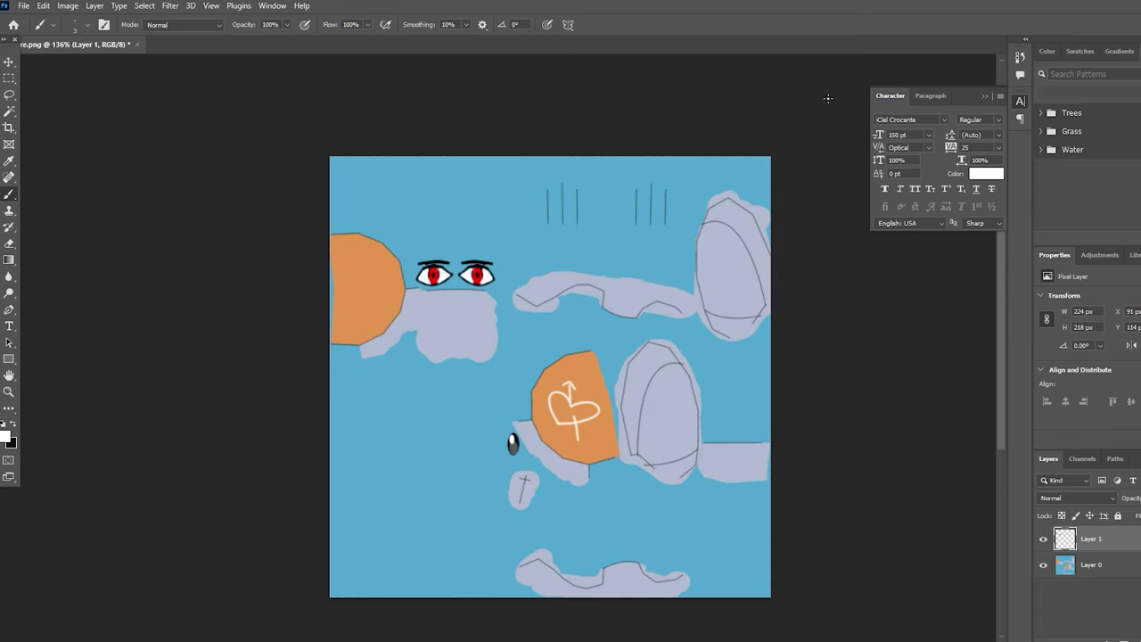
Step: Export the repainted Mudkip texture as a PNG at 512 × 512 px with transparency
left_click(28, 7)
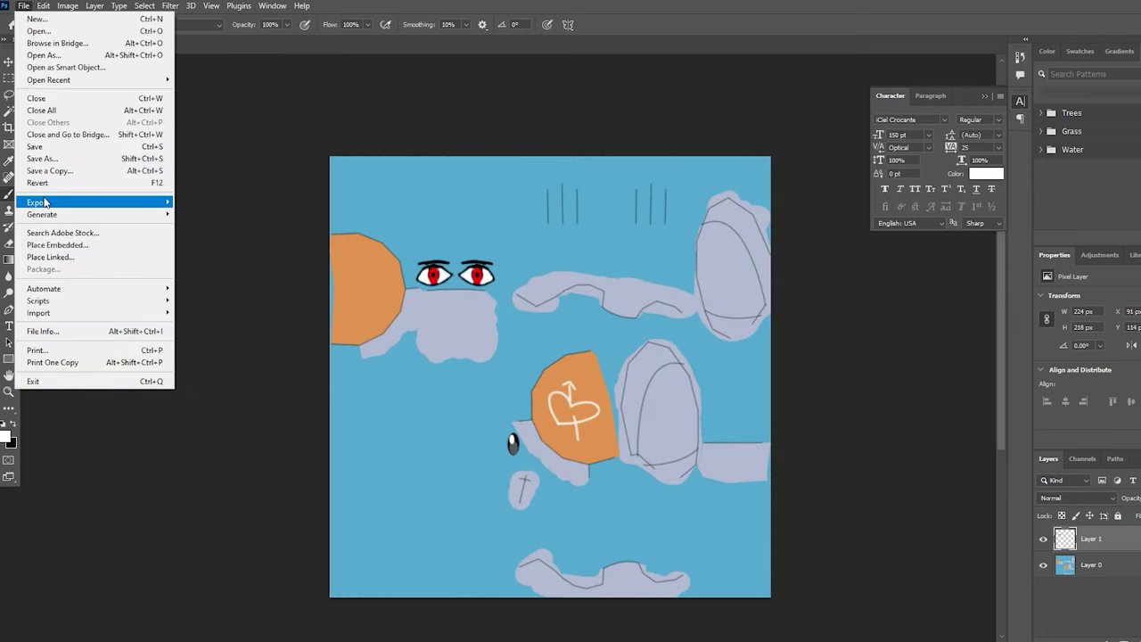
mouse_move(46, 203)
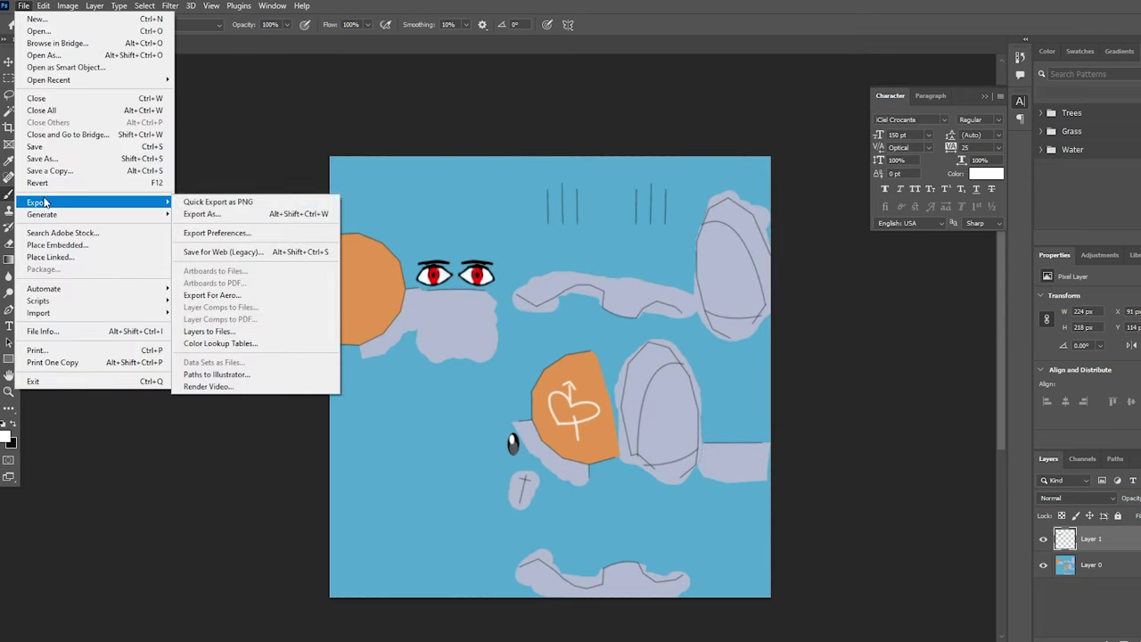
left_click(224, 216)
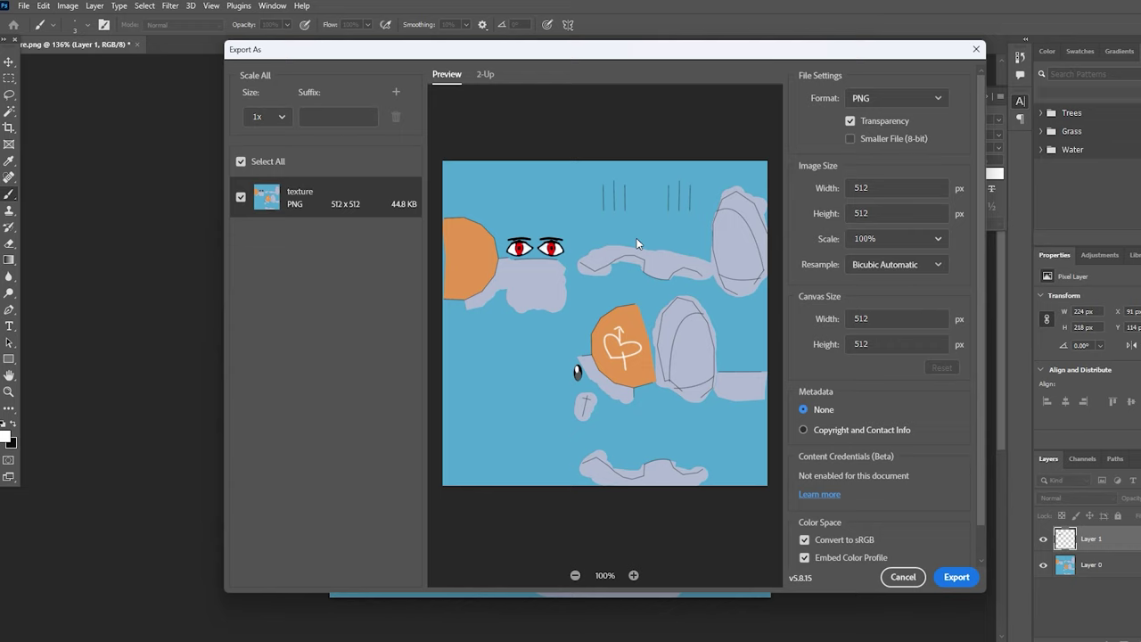
double_click(886, 187)
double_click(887, 216)
left_click(607, 210)
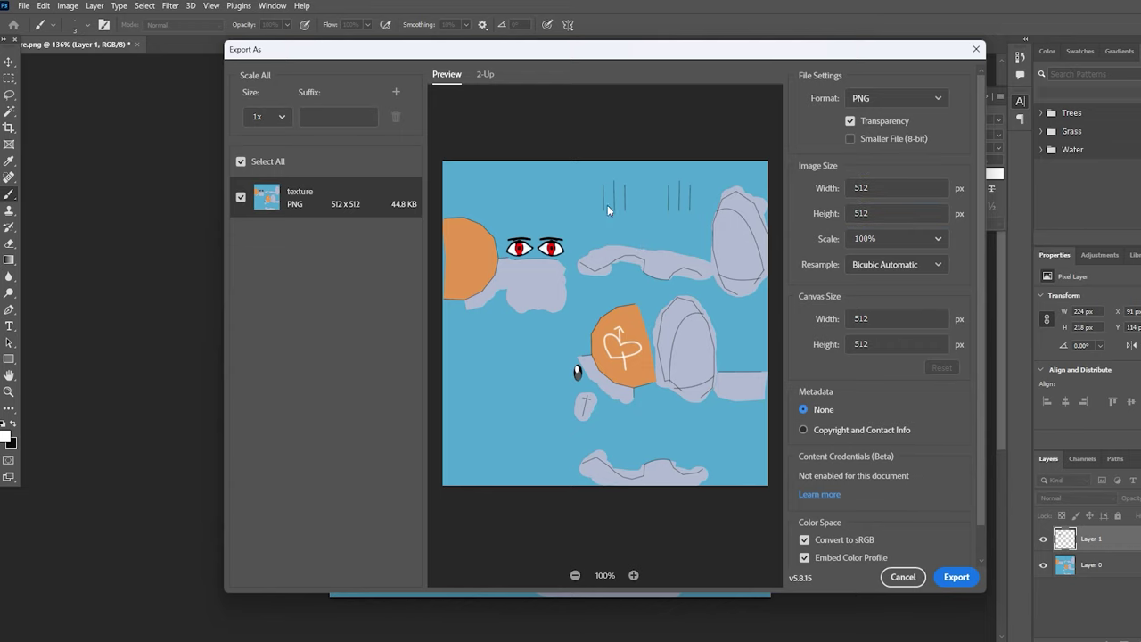
left_click(958, 577)
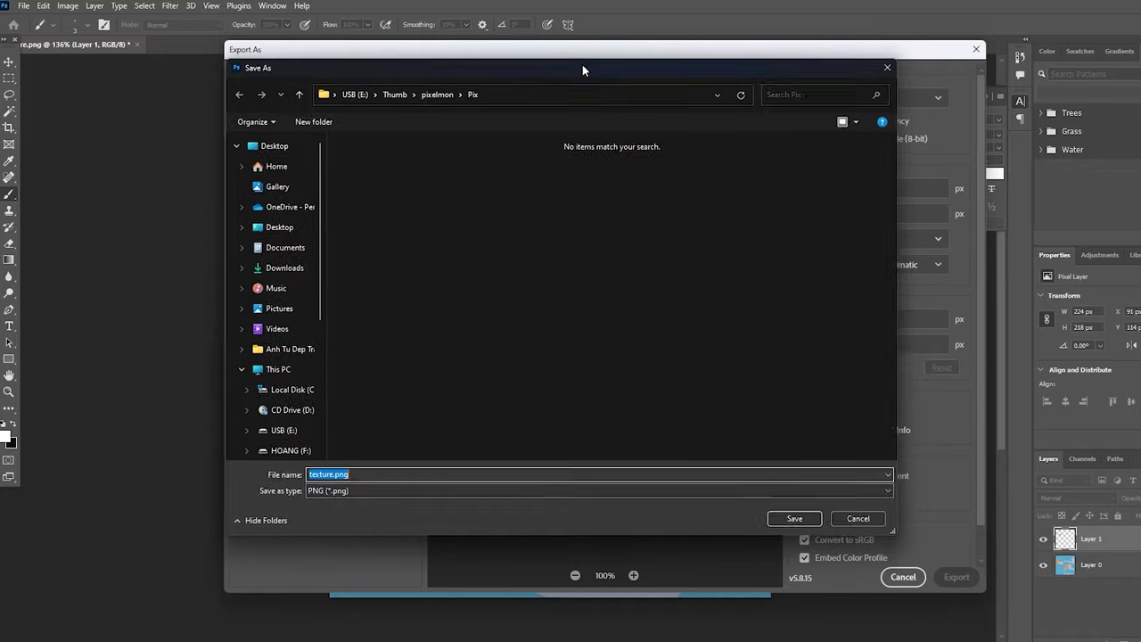
Step: Save the export as texture.png in the copied 258_mudkip\all\base\none path, replacing the existing file
left_click_drag(580, 69, 600, 132)
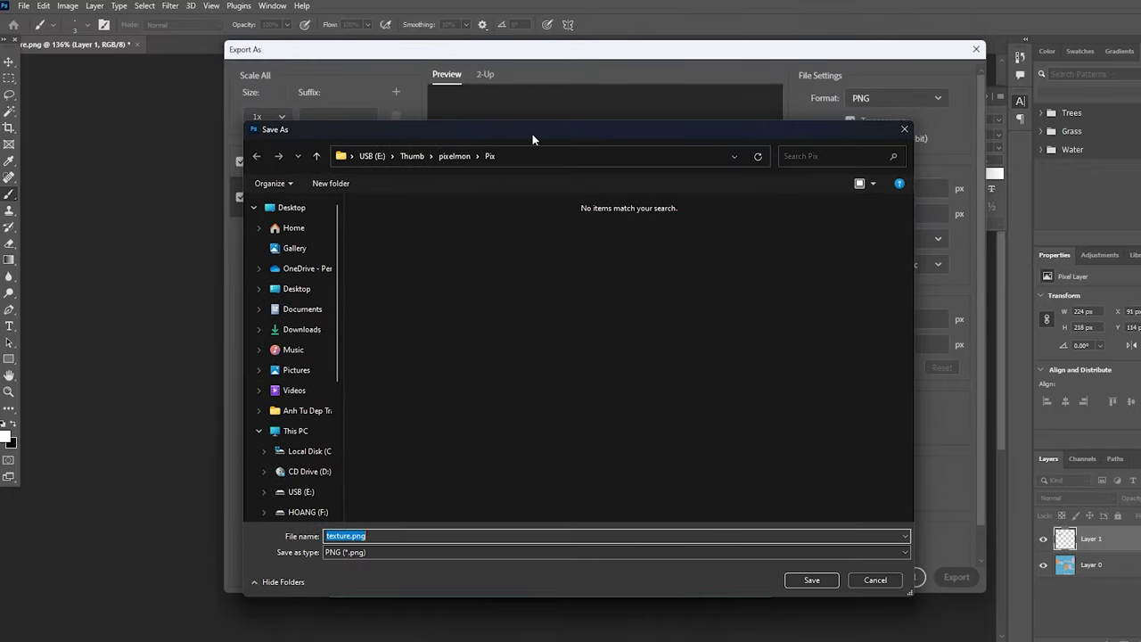
left_click_drag(533, 138, 499, 134)
left_click(503, 145)
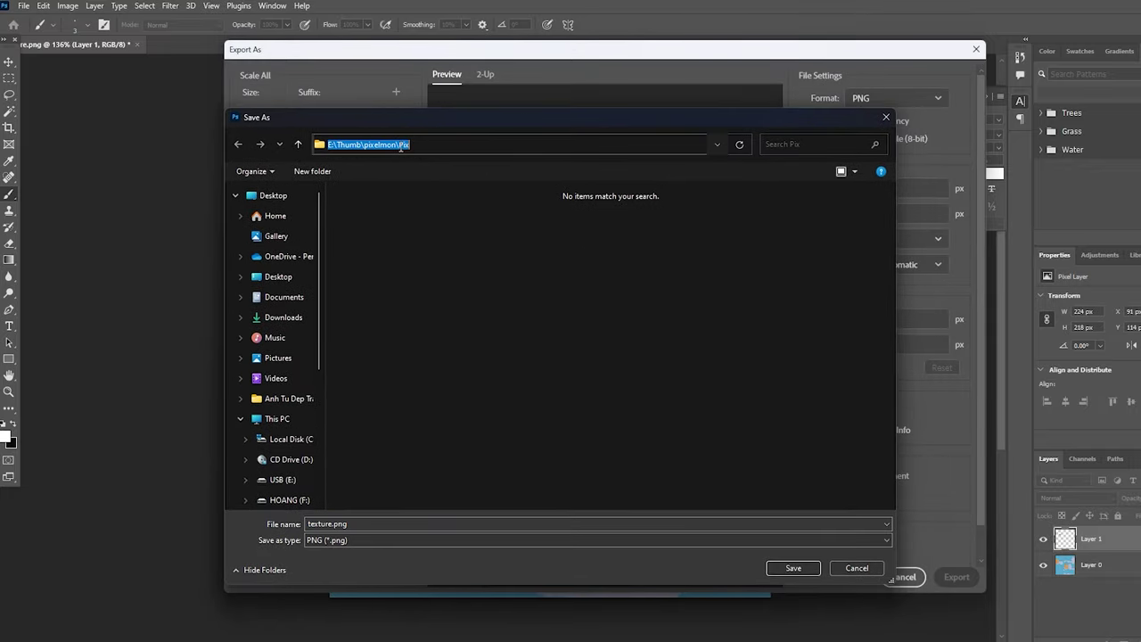
key("ctrl+v")
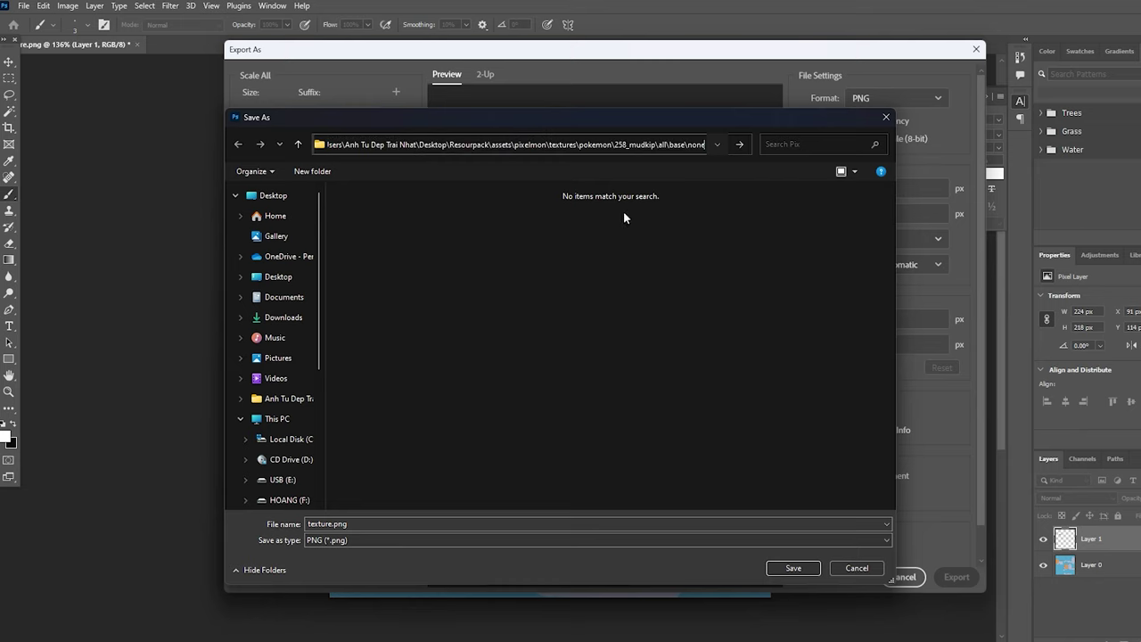
key("Return")
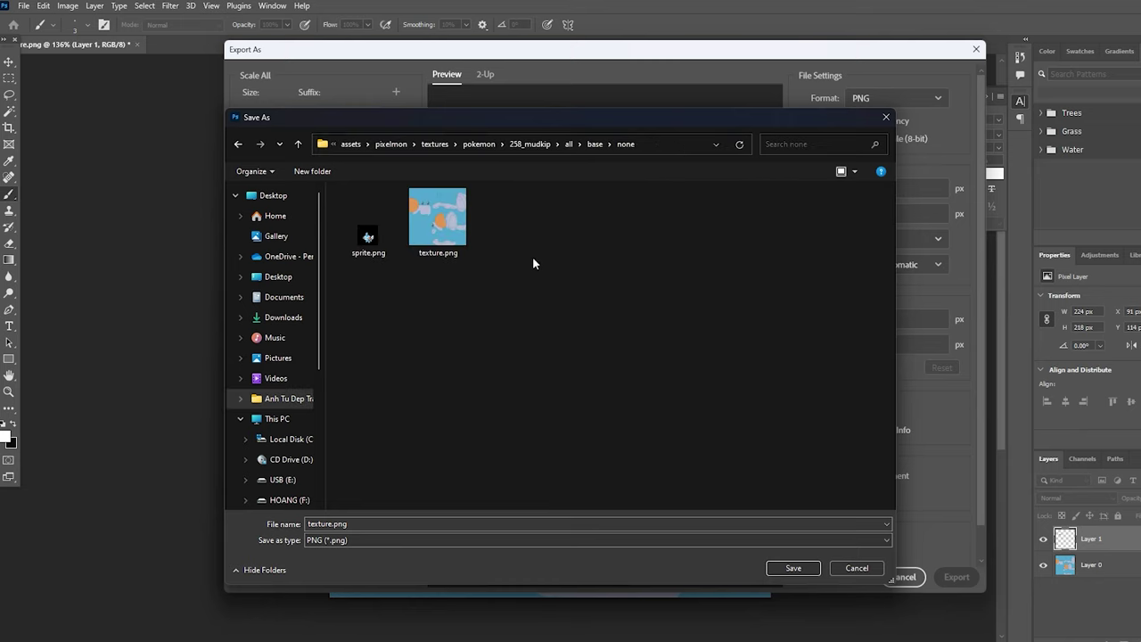
left_click(451, 239)
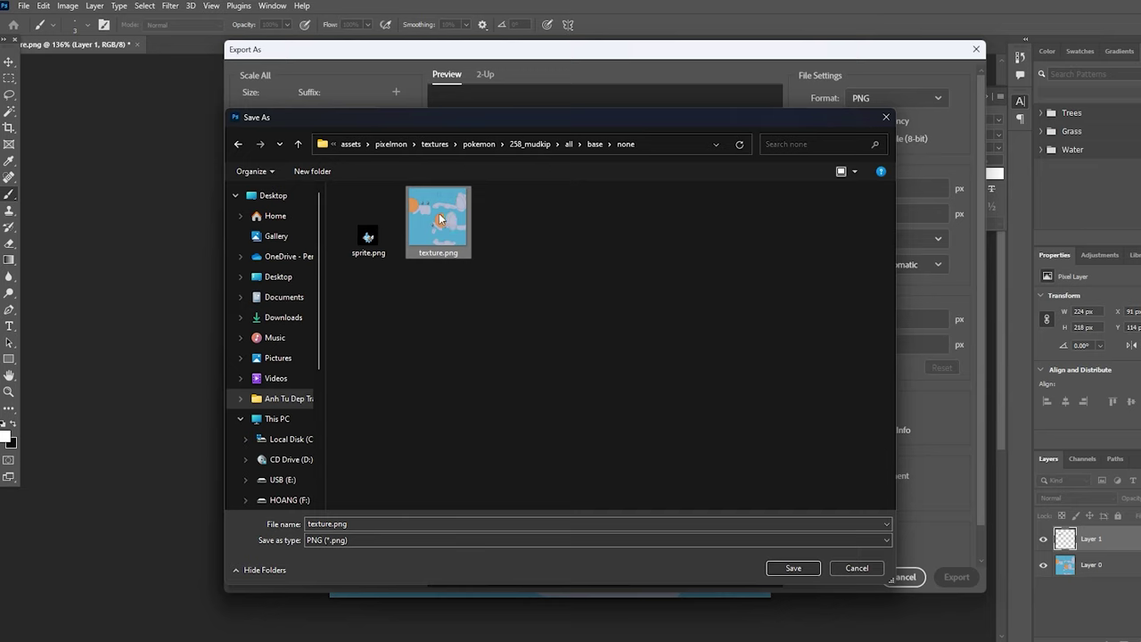
left_click(790, 568)
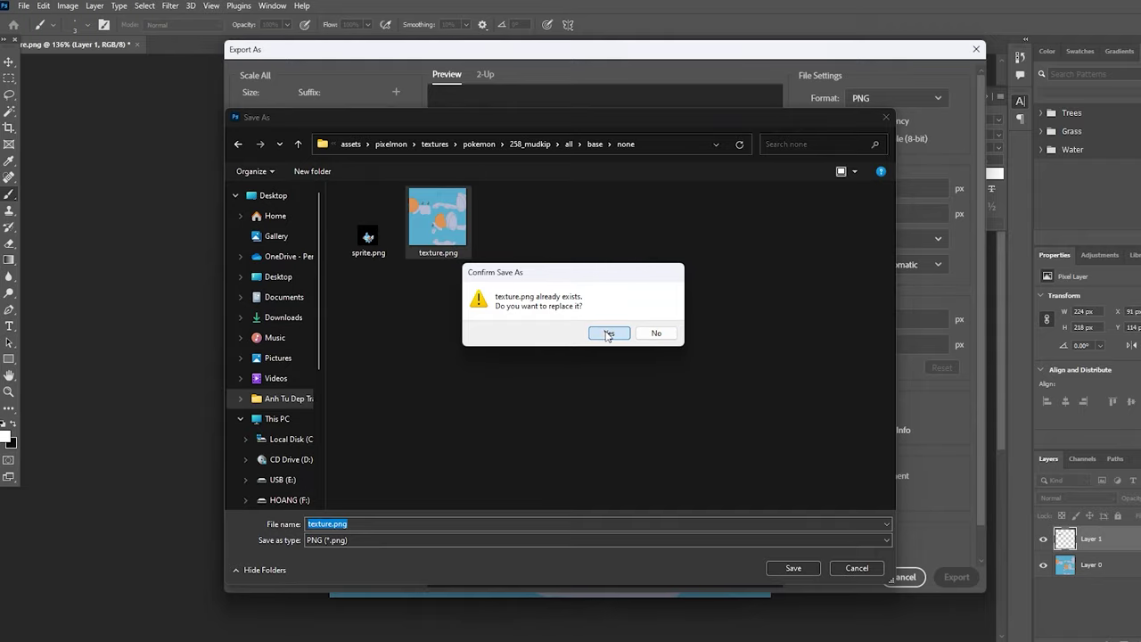
left_click(609, 333)
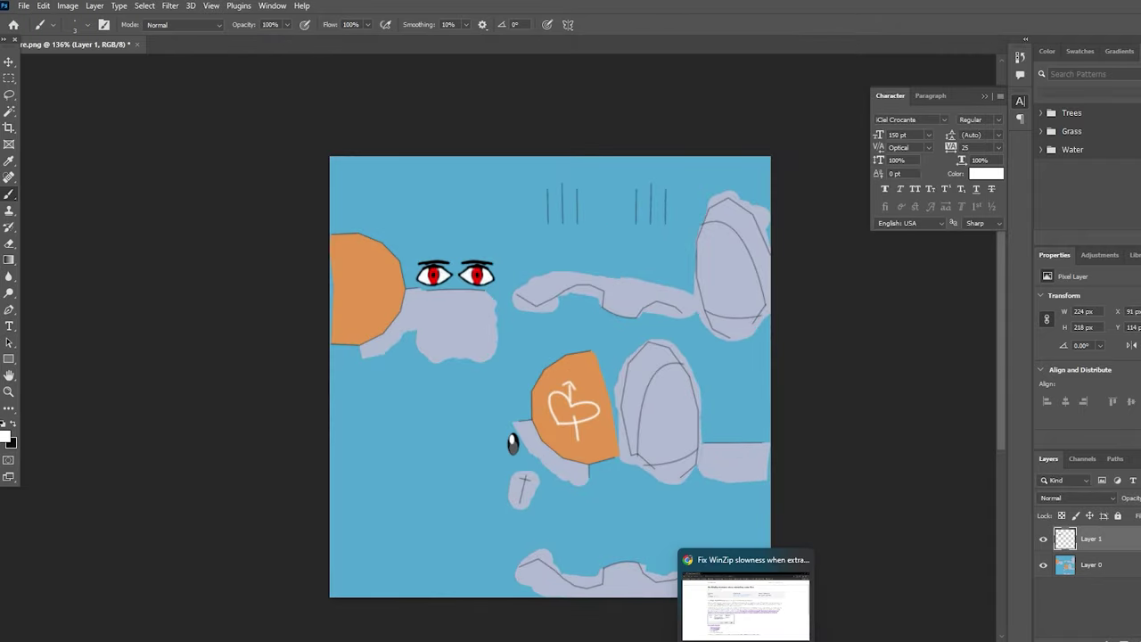
Step: Switch to File Explorer, open texture.png in the none folder to check the repainted texture, and close the viewer
left_click(733, 615)
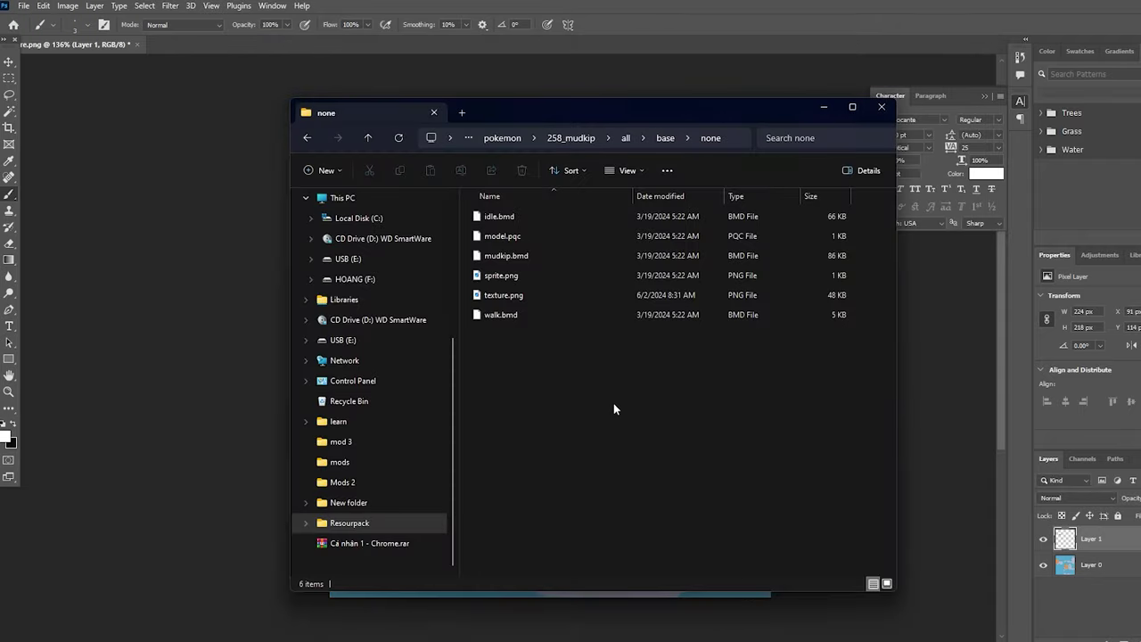
double_click(520, 293)
scroll(542, 263, "up", 2)
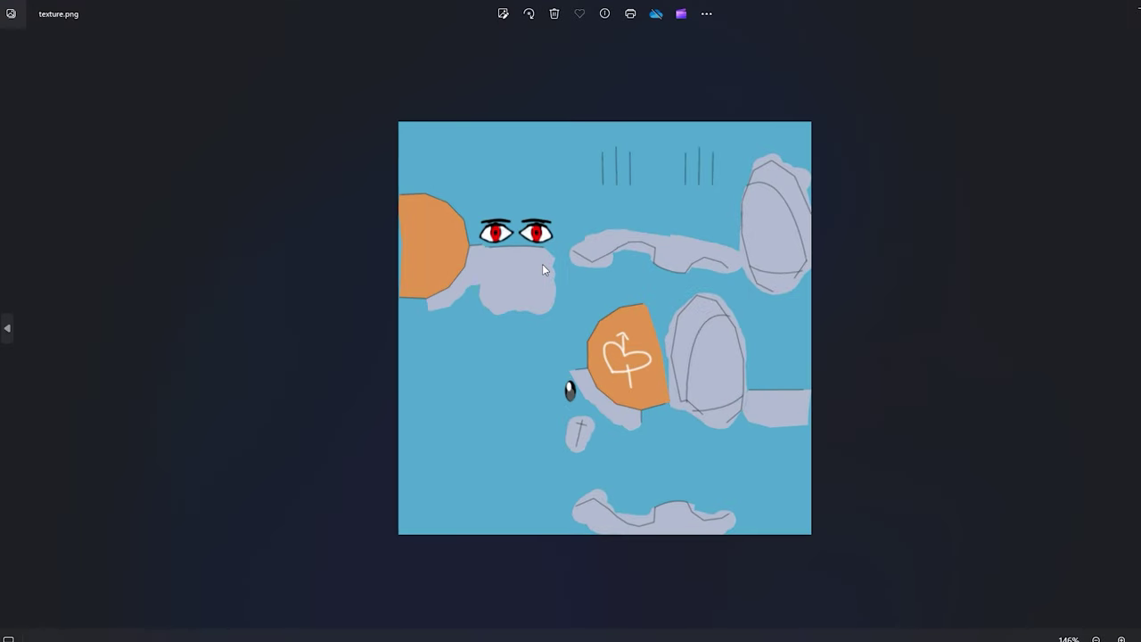
key("alt+F4")
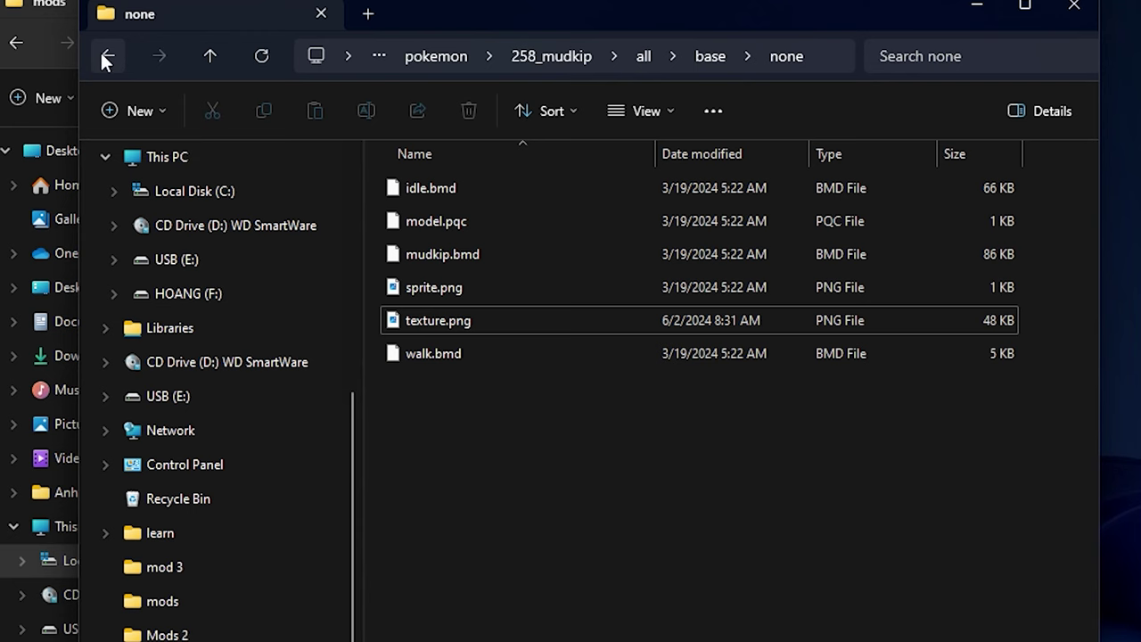
Step: Return to the top-level Resourpack folder and delete the zip shortcut in it
left_click(102, 56)
left_click(101, 55)
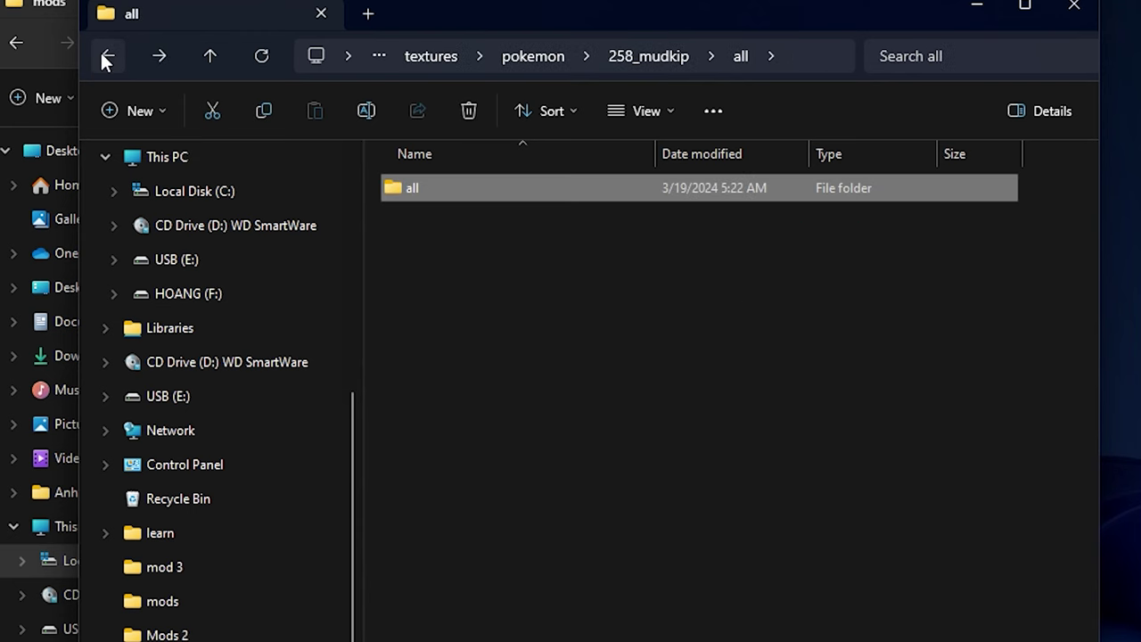
left_click(102, 55)
left_click(451, 65)
left_click(409, 59)
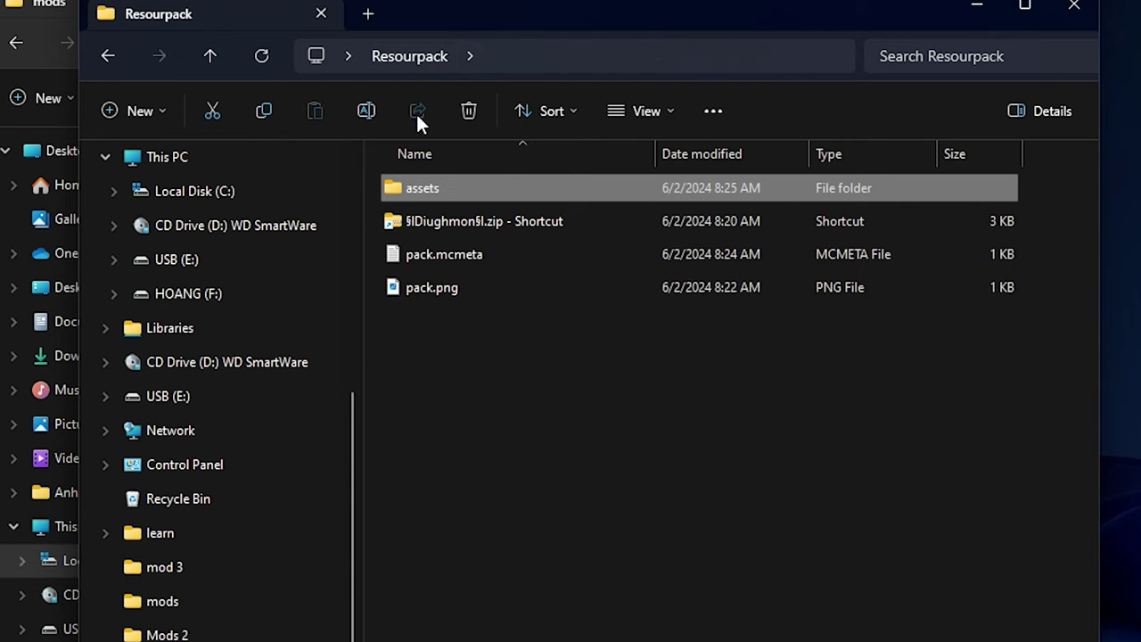
left_click(428, 287)
left_click(434, 222)
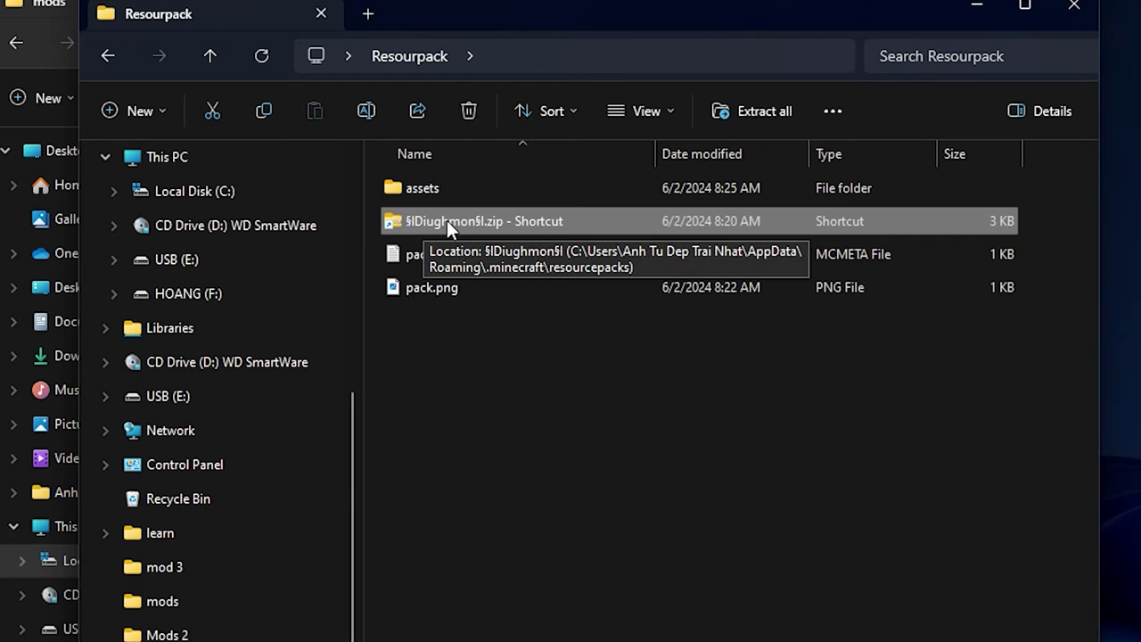
key("Delete")
Step: Select the assets folder, pack.mcmeta and pack.png together and compress them to a ZIP file
left_click_drag(454, 327, 393, 178)
left_click(473, 314)
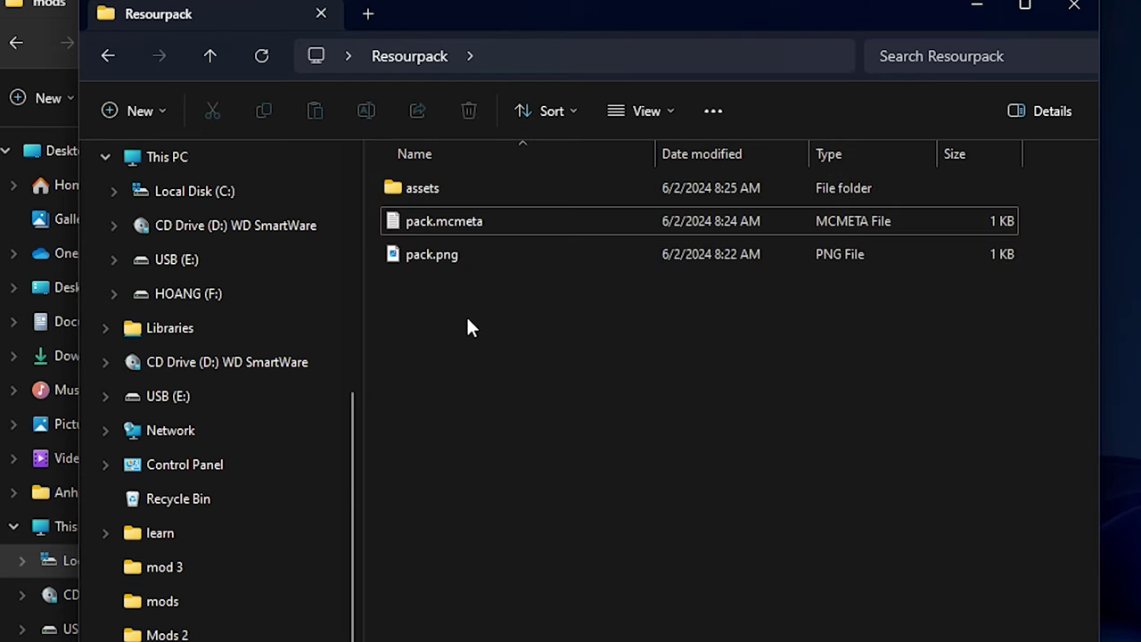
left_click_drag(477, 336, 393, 189)
left_click(424, 307)
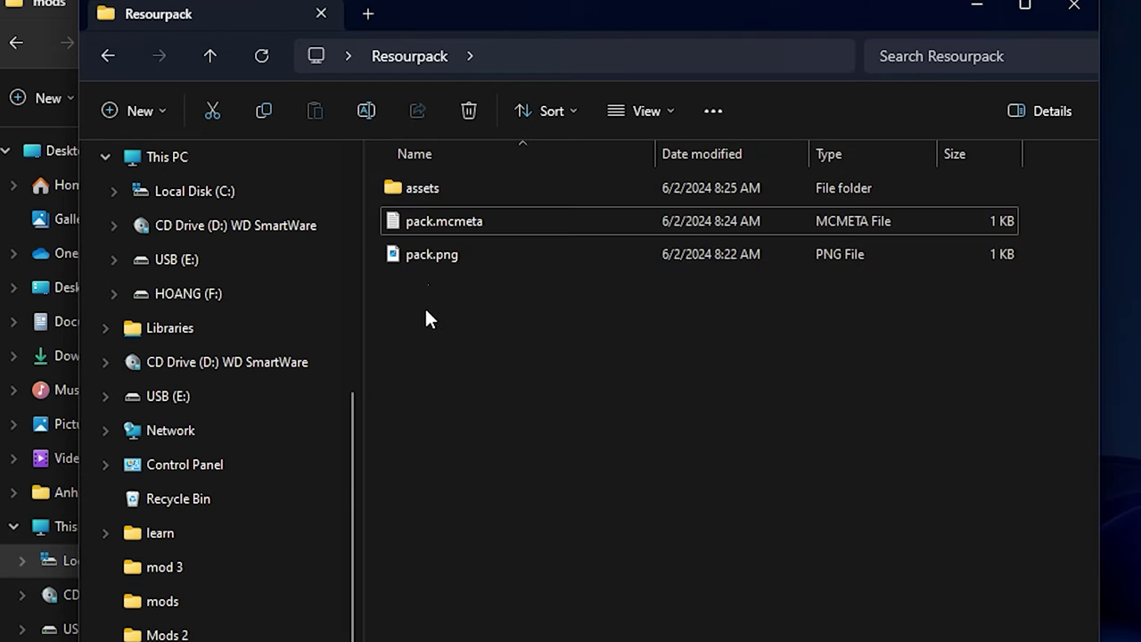
left_click_drag(421, 317, 426, 188)
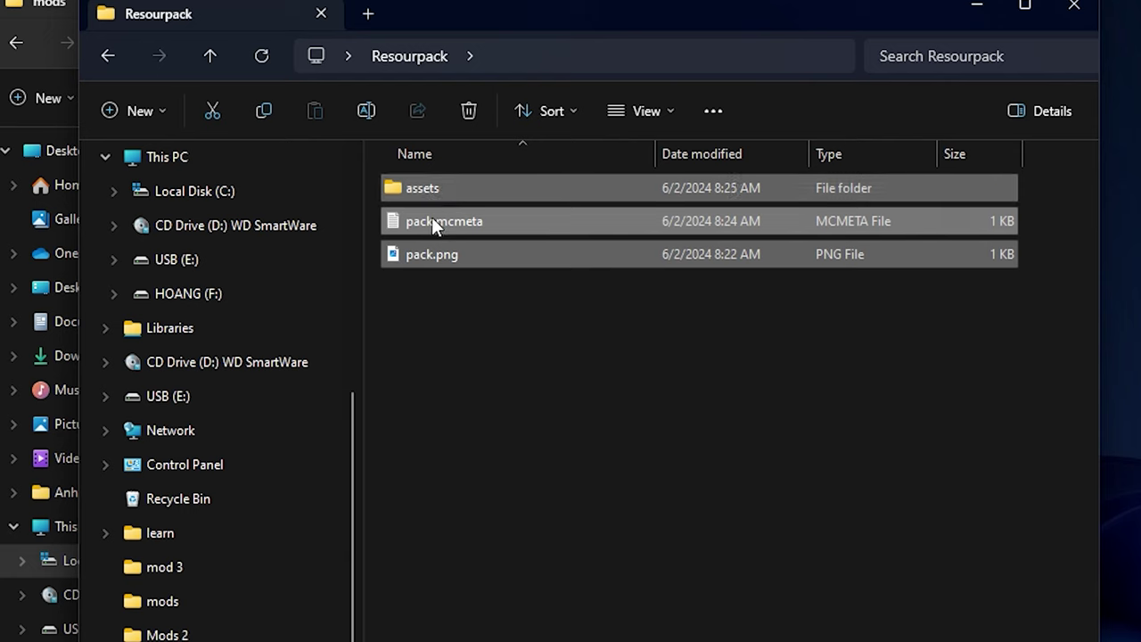
right_click(431, 216)
left_click(411, 321)
left_click_drag(412, 334, 404, 163)
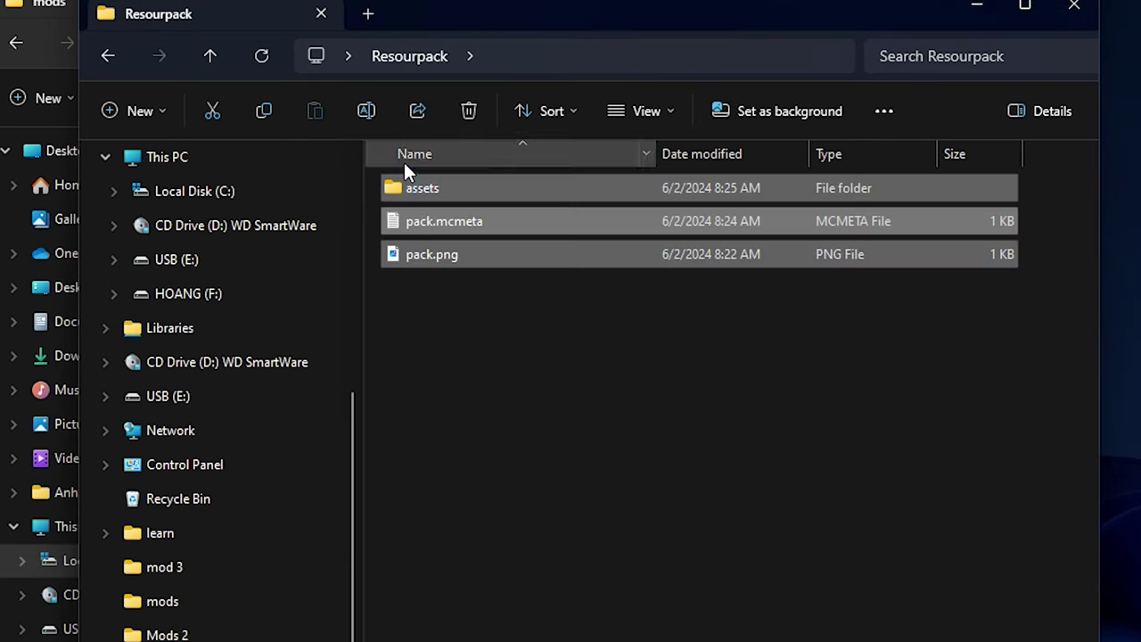
right_click(424, 199)
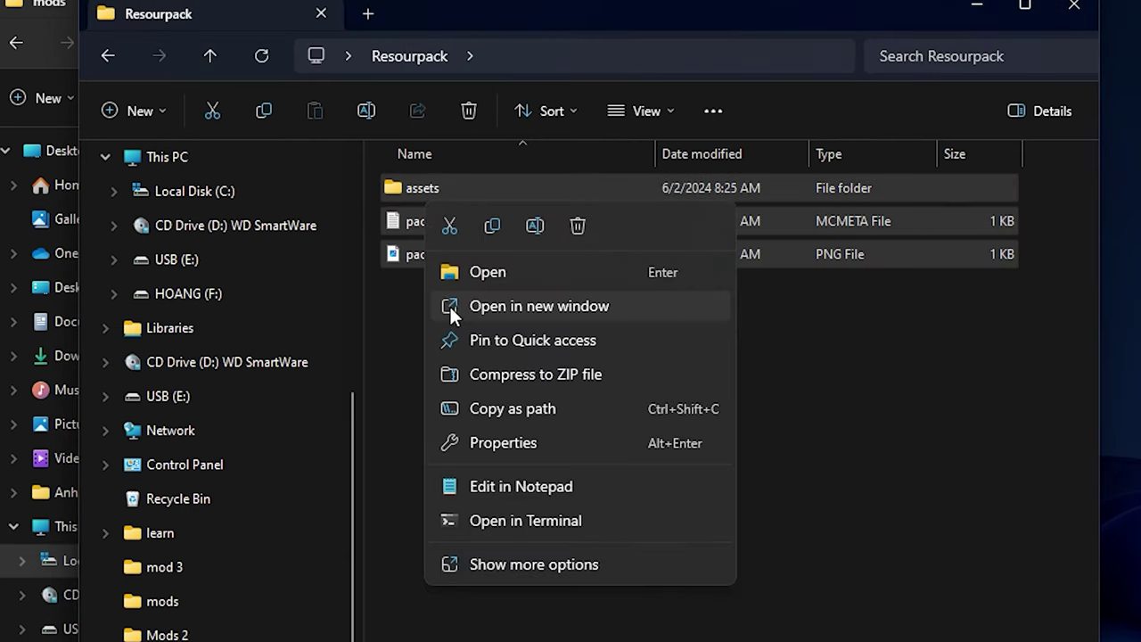
left_click(530, 376)
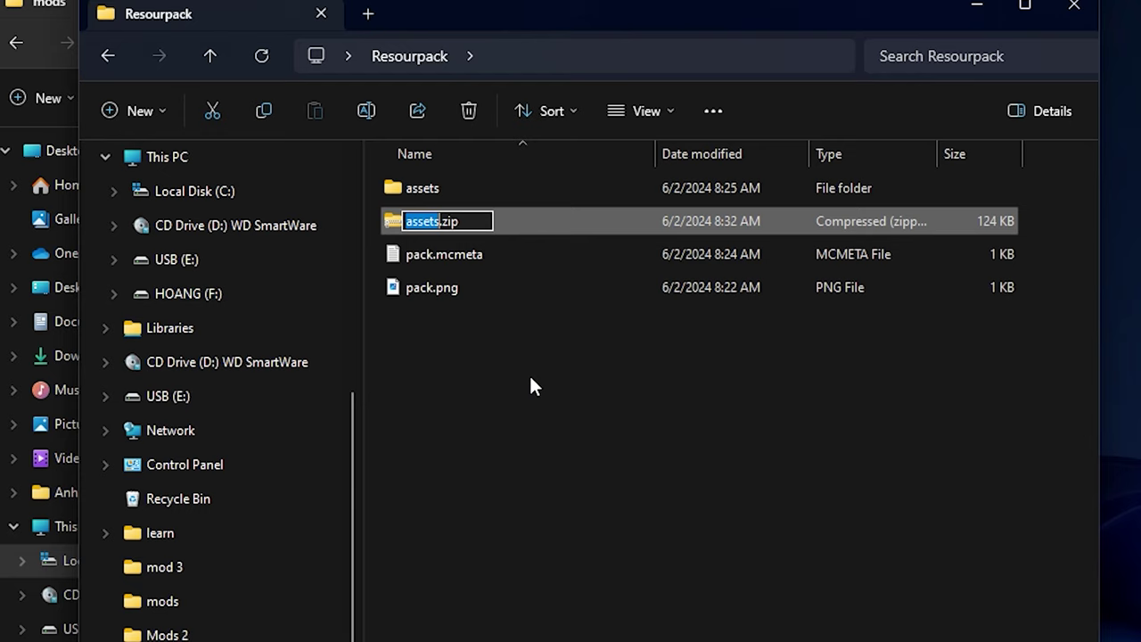
Step: Name the new archive Resourpack mudkip dep zai.zip
key("BackSpace")
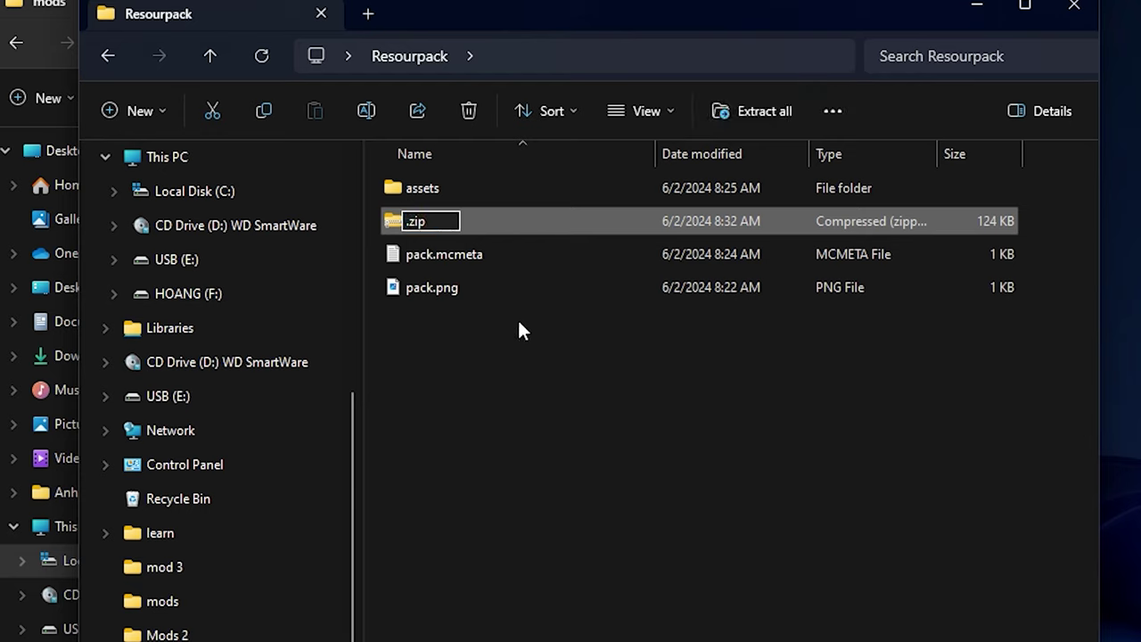
type("Res")
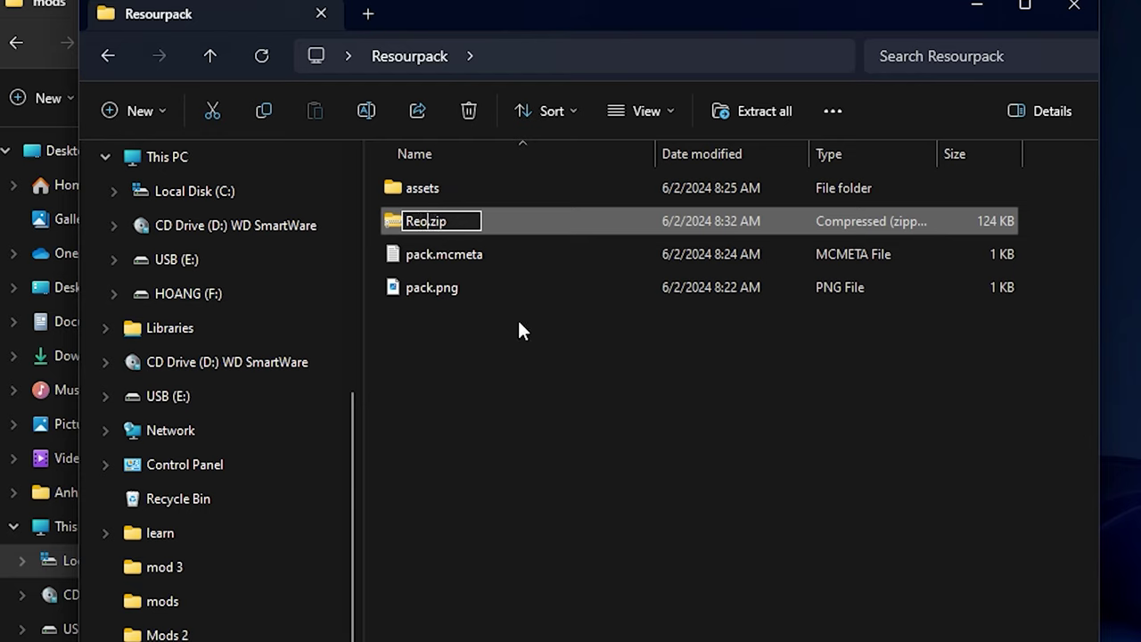
type("ourpack m")
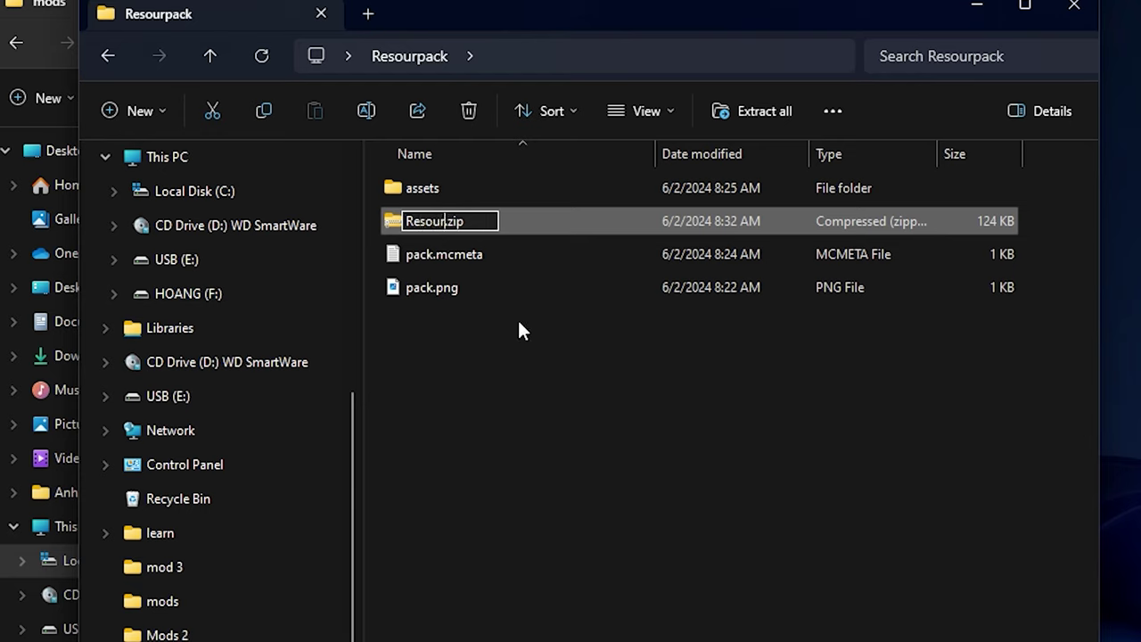
type("ud")
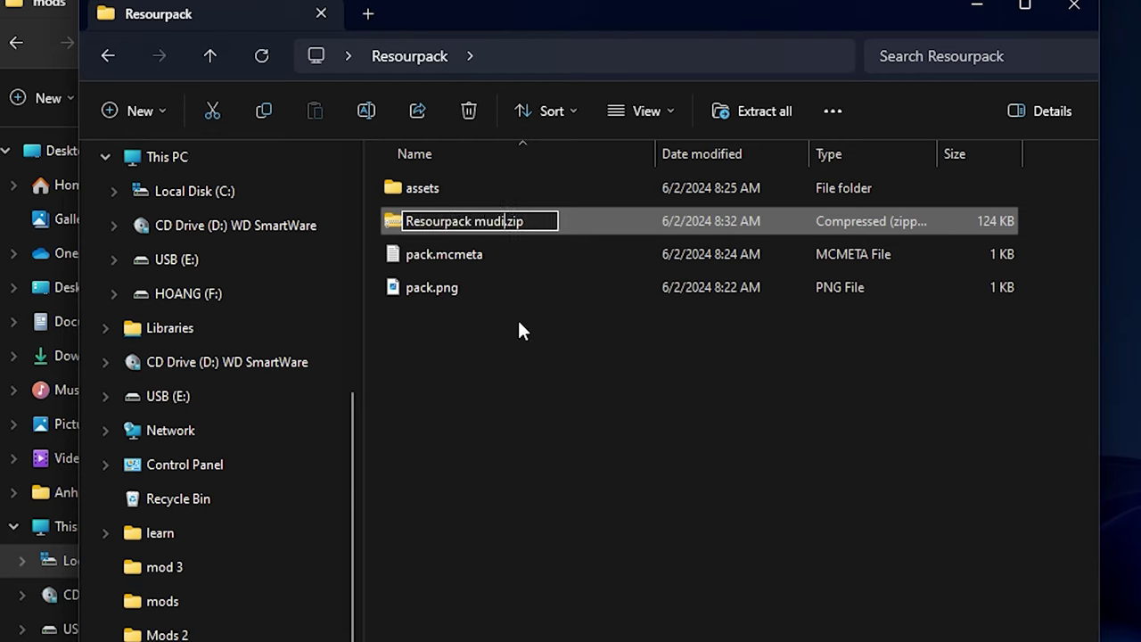
type("kip dep zai")
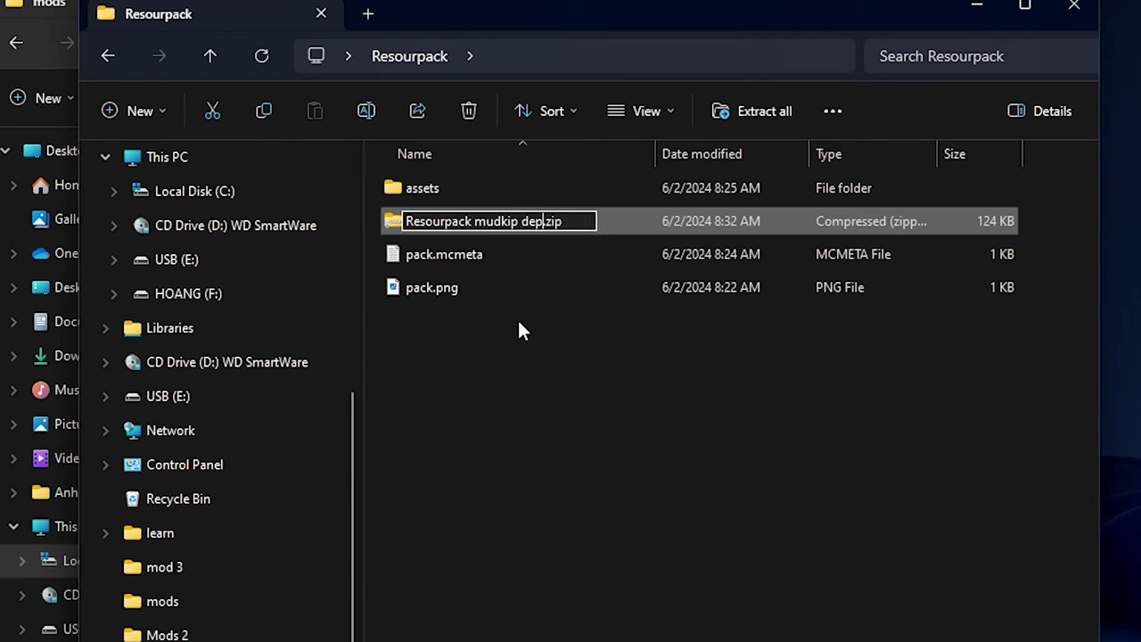
key("Return")
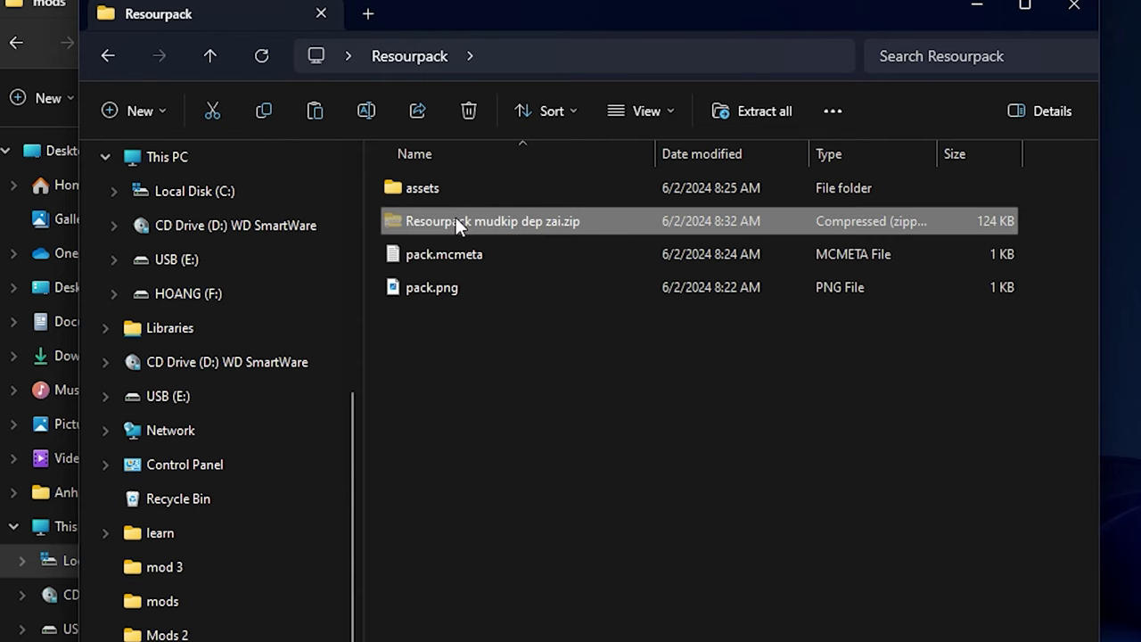
Step: Cut Resourpack mudkip dep zai.zip from the Resourpack folder and go to the %appdata% folder
right_click(455, 218)
left_click(476, 241)
left_click(547, 53)
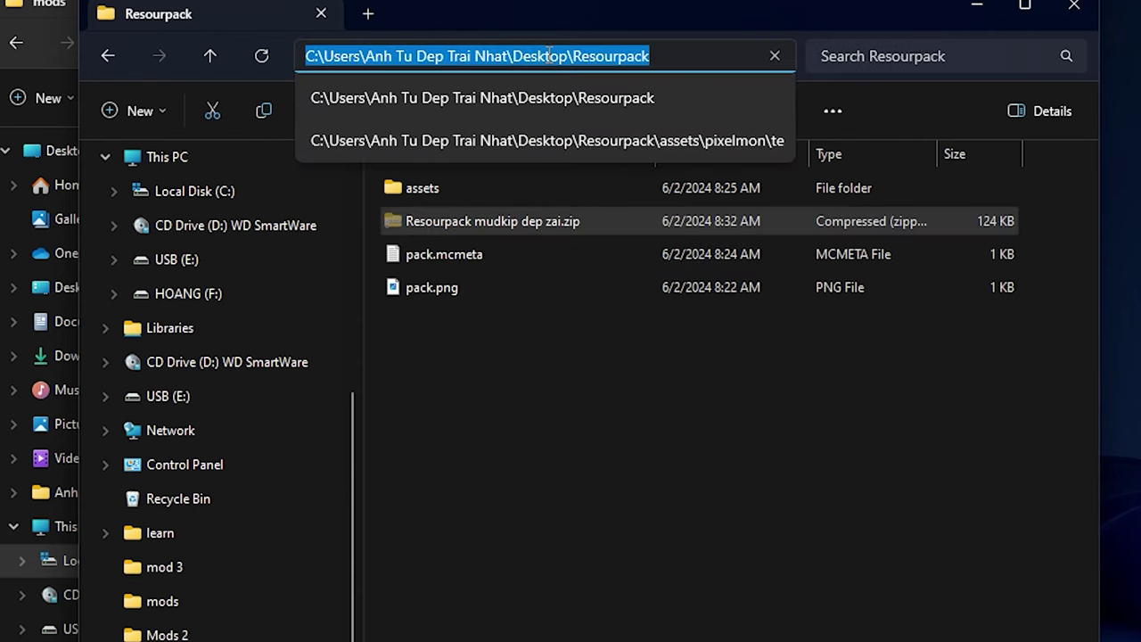
key("BackSpace")
type("%appda")
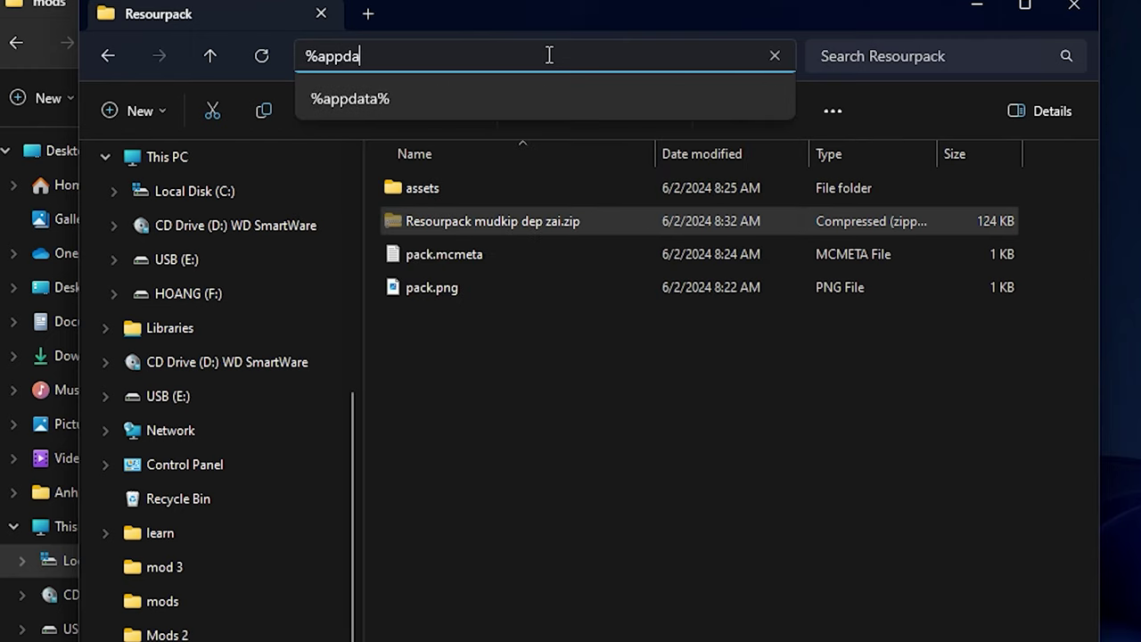
left_click(439, 104)
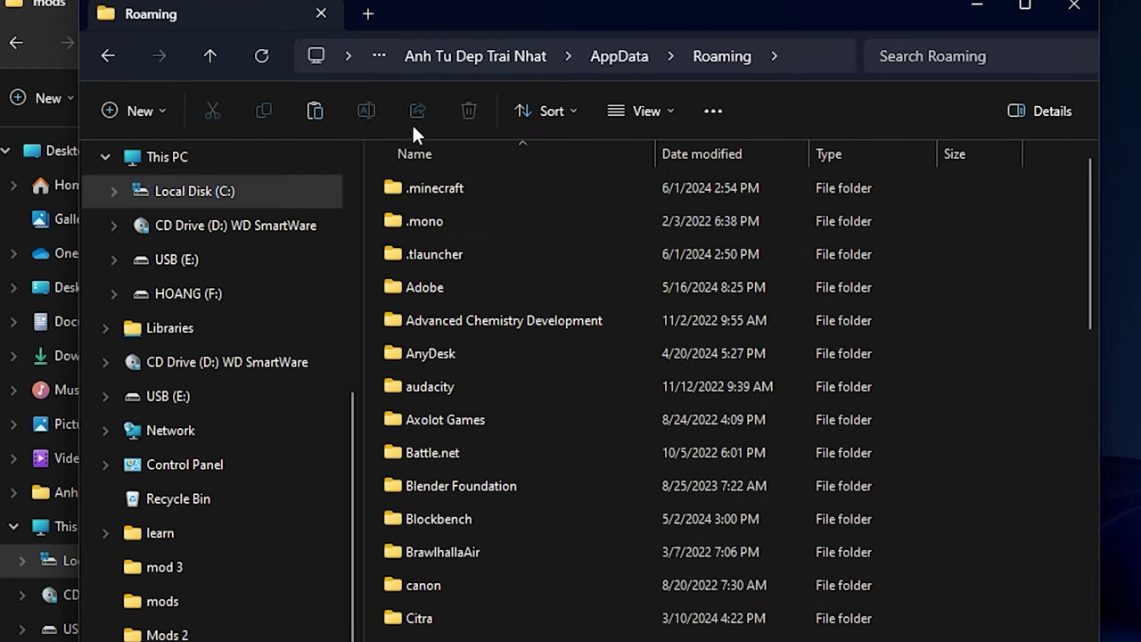
Step: Open the resourcepacks folder inside .minecraft and paste the zip archive there
double_click(424, 187)
scroll(434, 480, "down", 1)
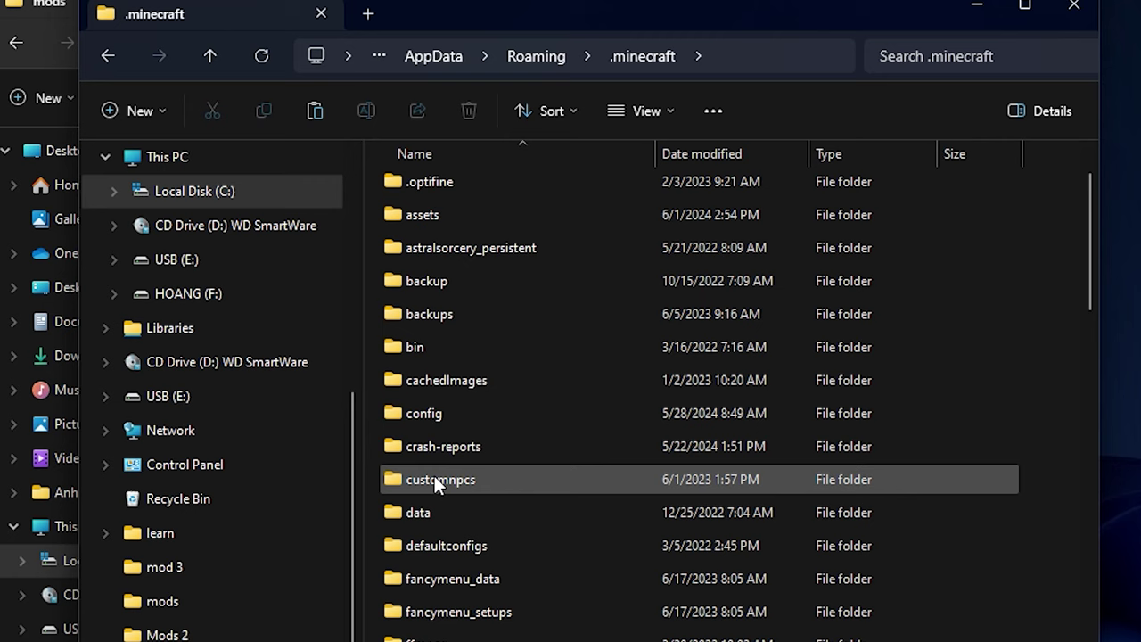
scroll(434, 480, "down", 3)
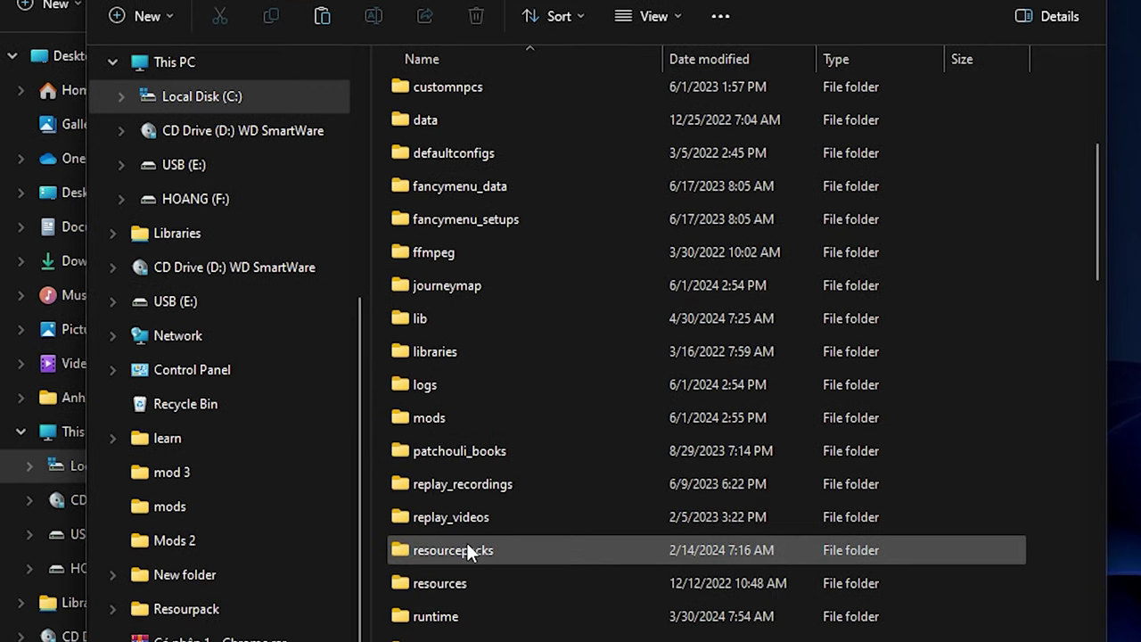
double_click(468, 550)
right_click(452, 565)
left_click(466, 591)
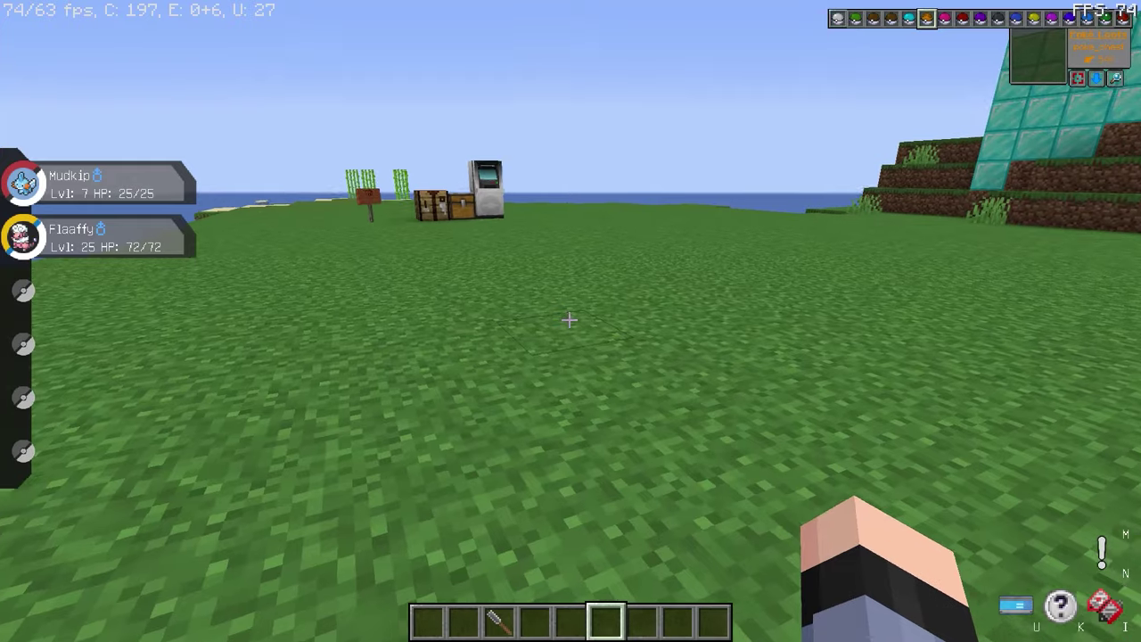
Step: Switch to Minecraft, send out Mudkip, and open the game's resource pack selection
key("r")
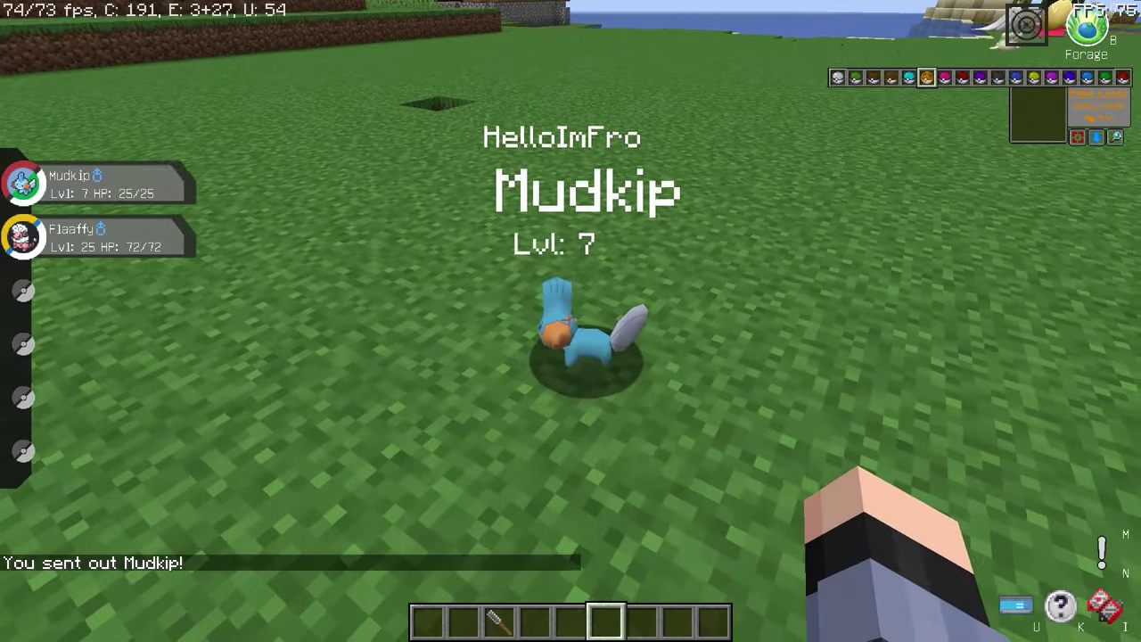
key("Escape")
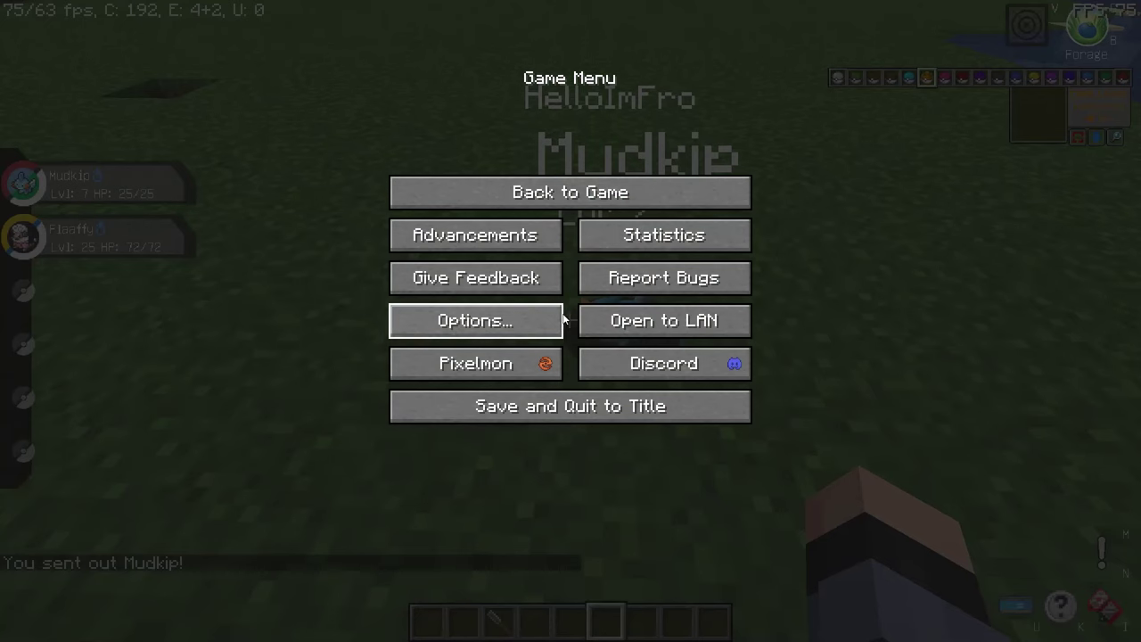
left_click(517, 320)
left_click(460, 319)
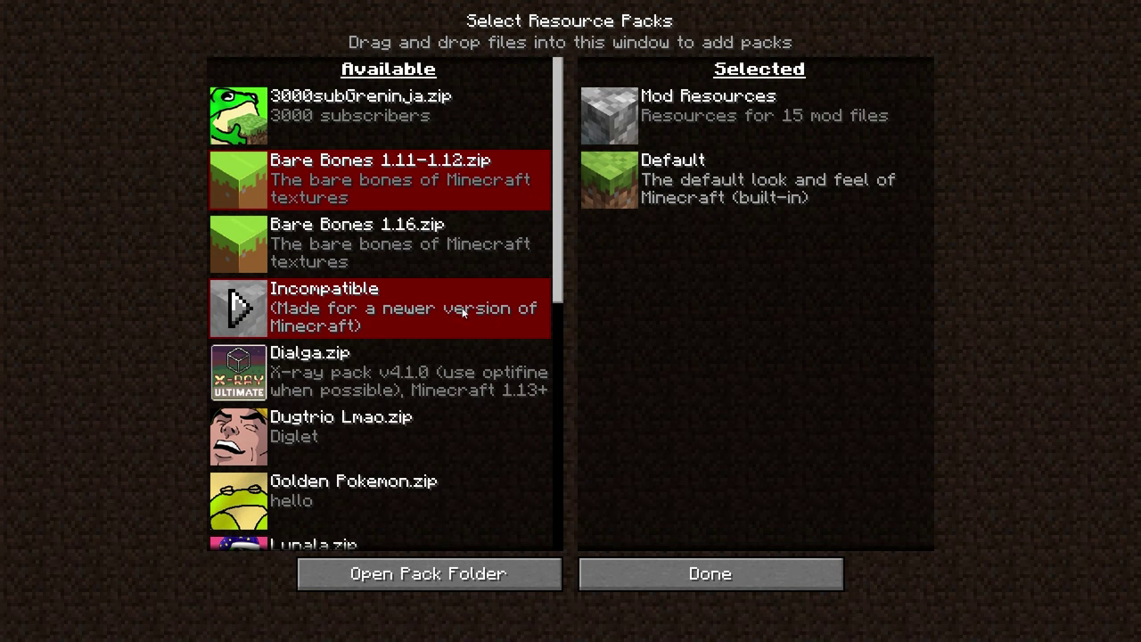
Step: Add Resourpack mudkip dep zai.zip to the selected resource packs and apply the selection
scroll(349, 392, "down", 13)
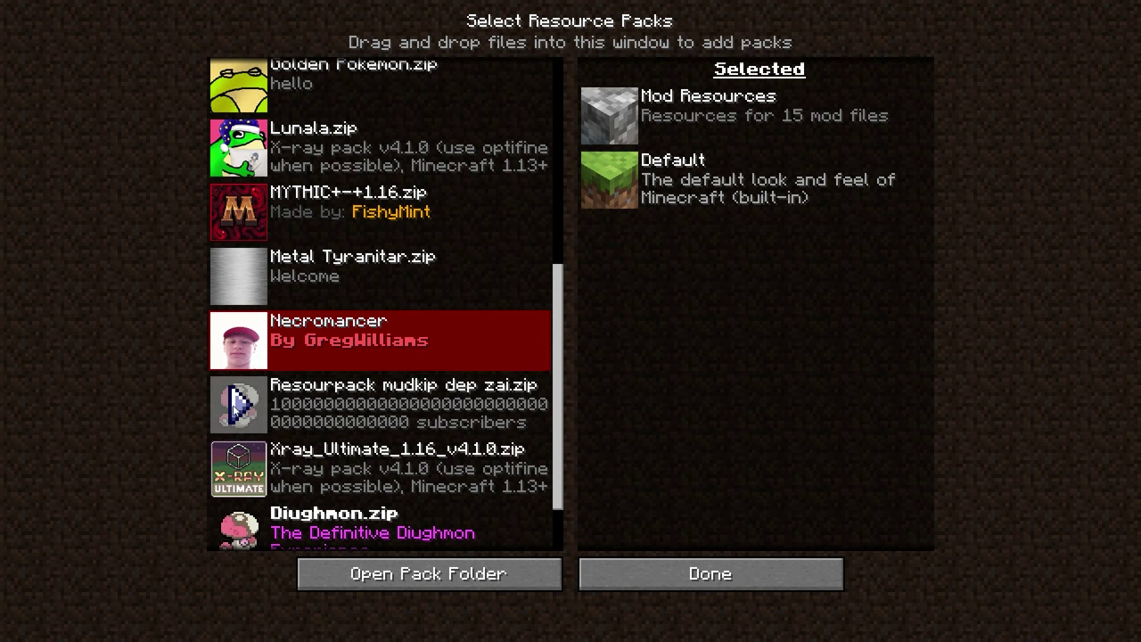
left_click(236, 403)
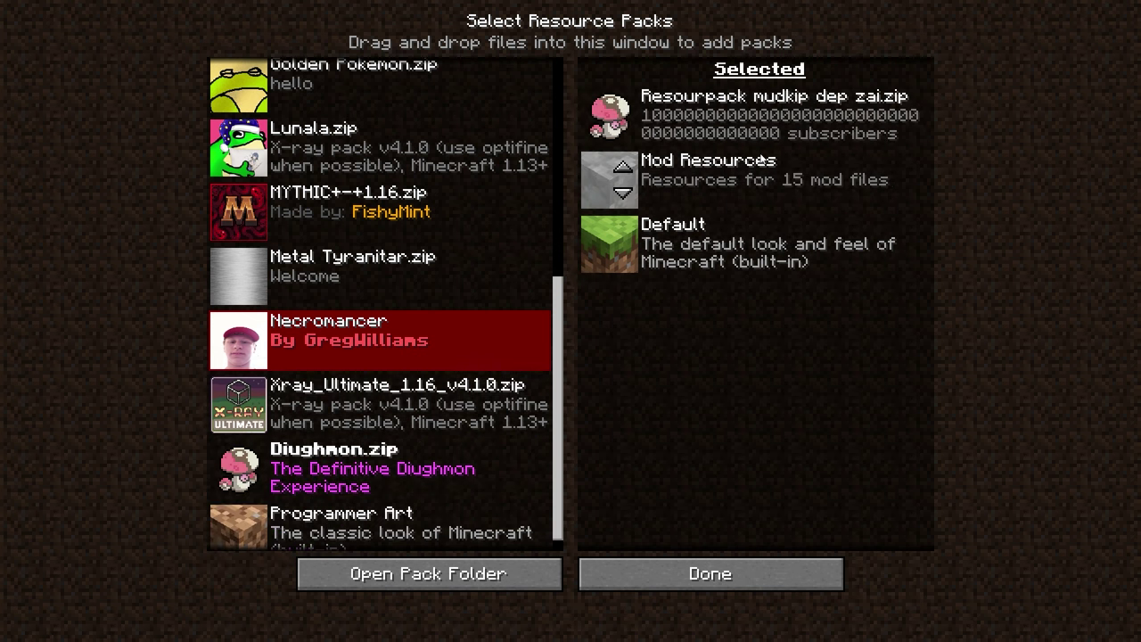
left_click(692, 570)
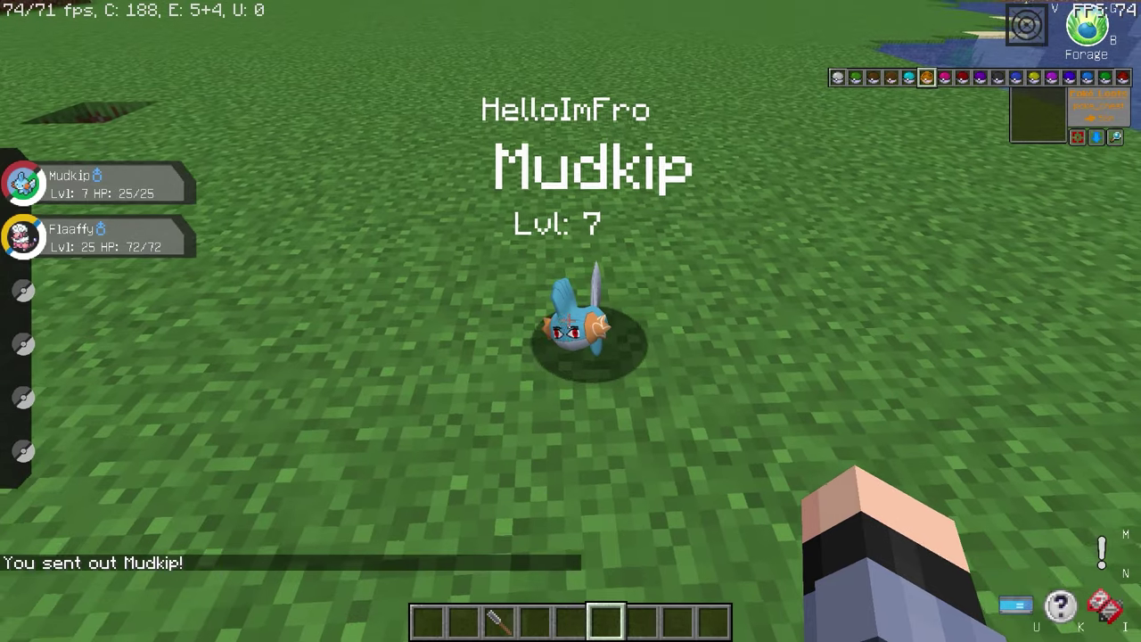
Step: Zoom in on Mudkip in the world to examine its repainted eyes and cheek texture
key("c")
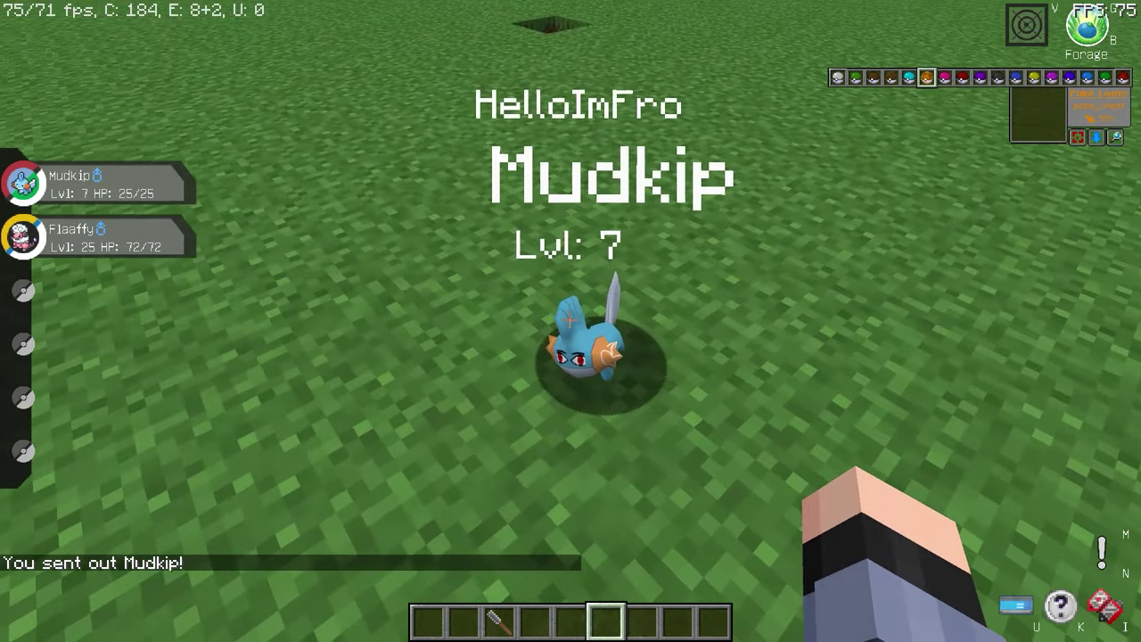
key("c")
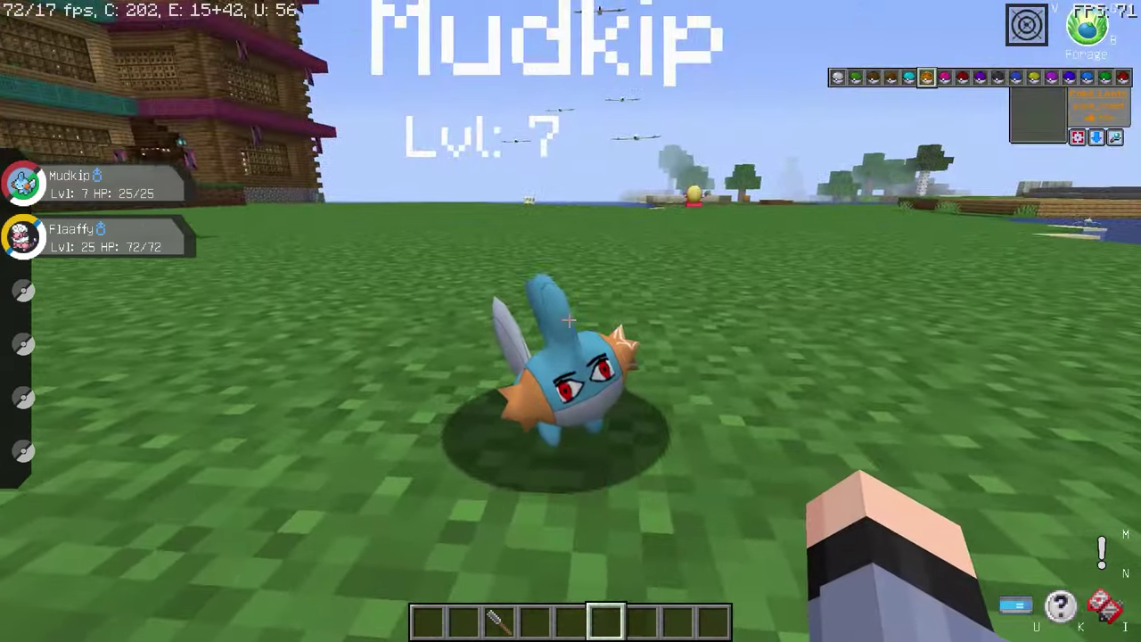
key("c")
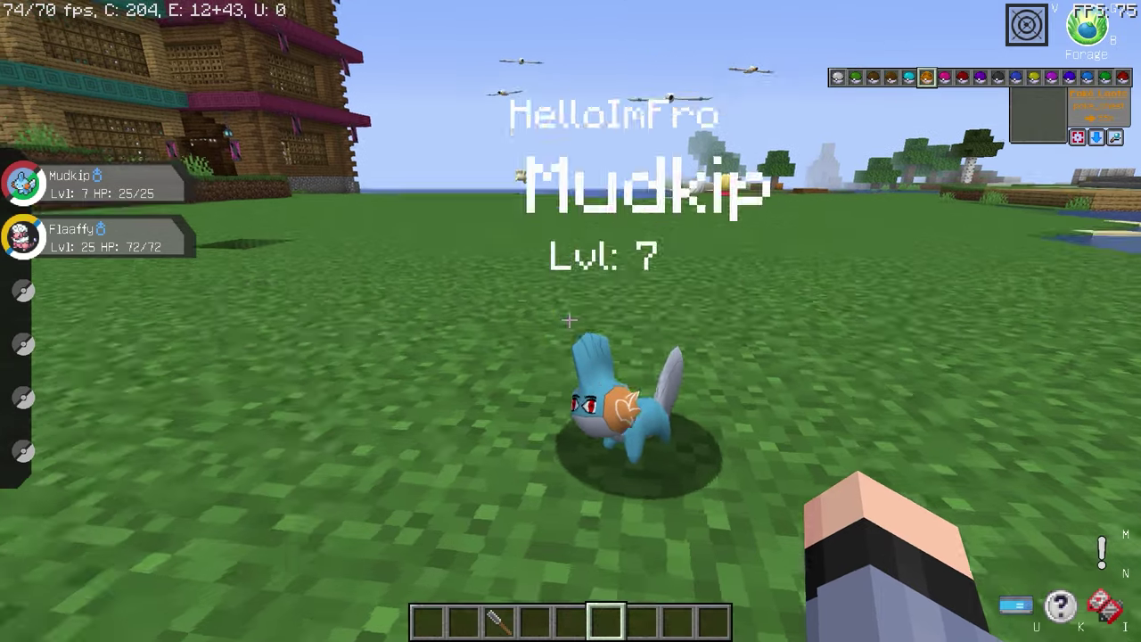
key("c")
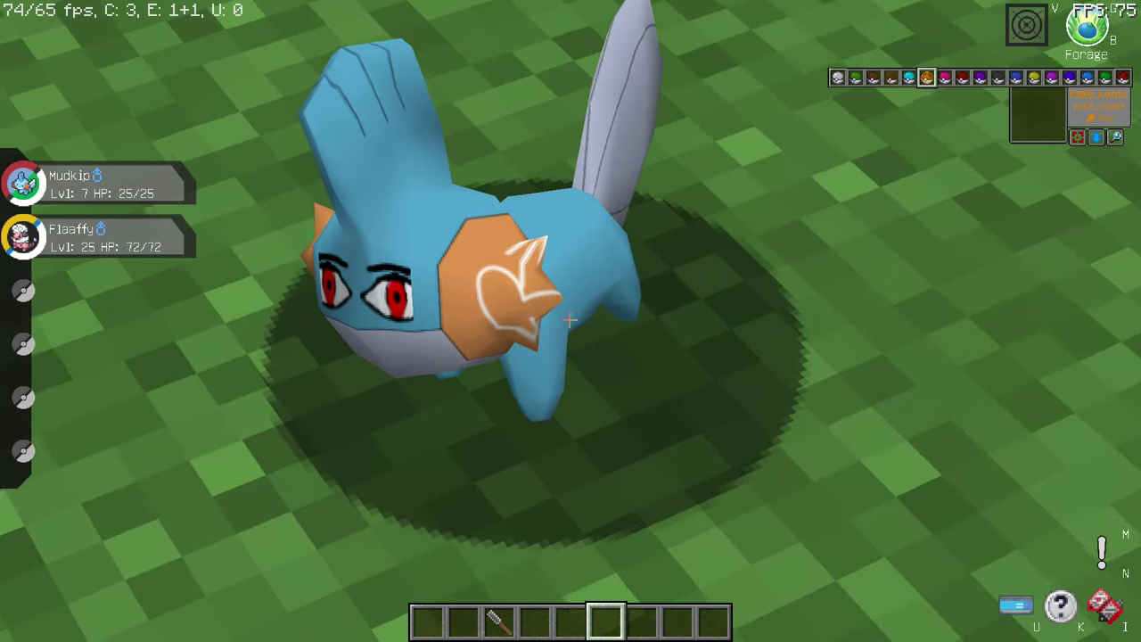